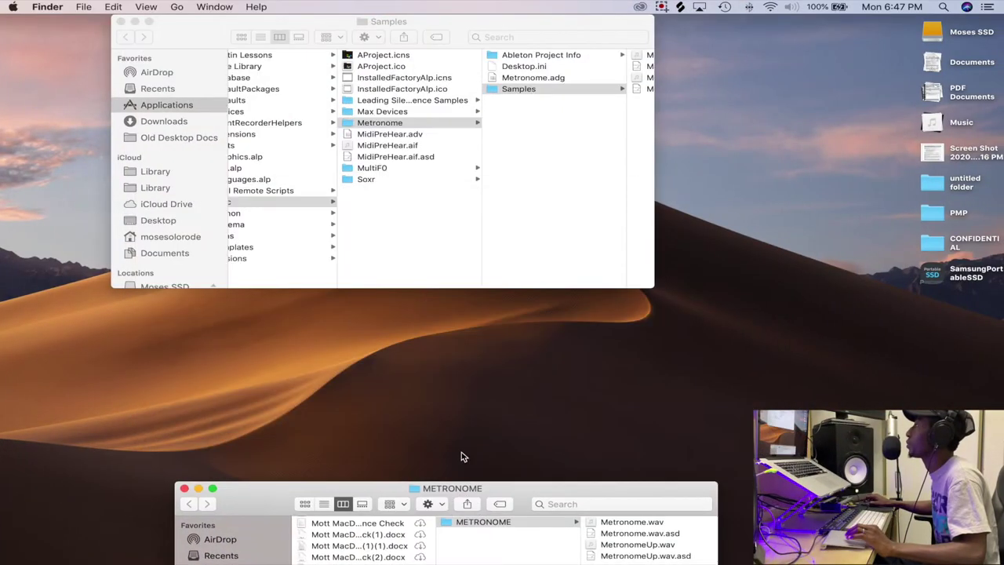
Step: Show the Ableton Live 9 Suite package contents and open Contents > App-Resources > Misc > Metronome > Samples
{"action": "left_click", "coordinate": [188, 106]}
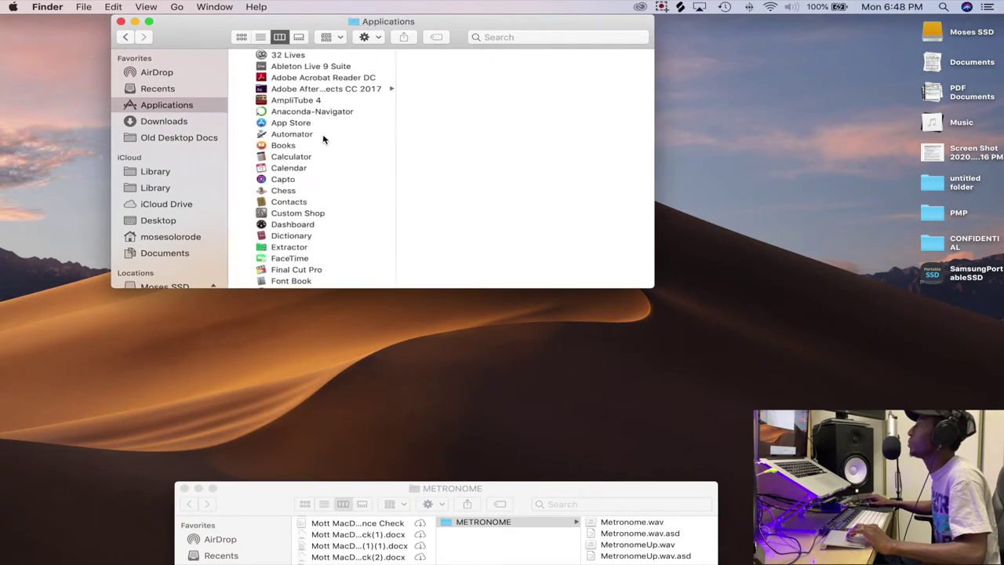
{"action": "right_click", "coordinate": [288, 65]}
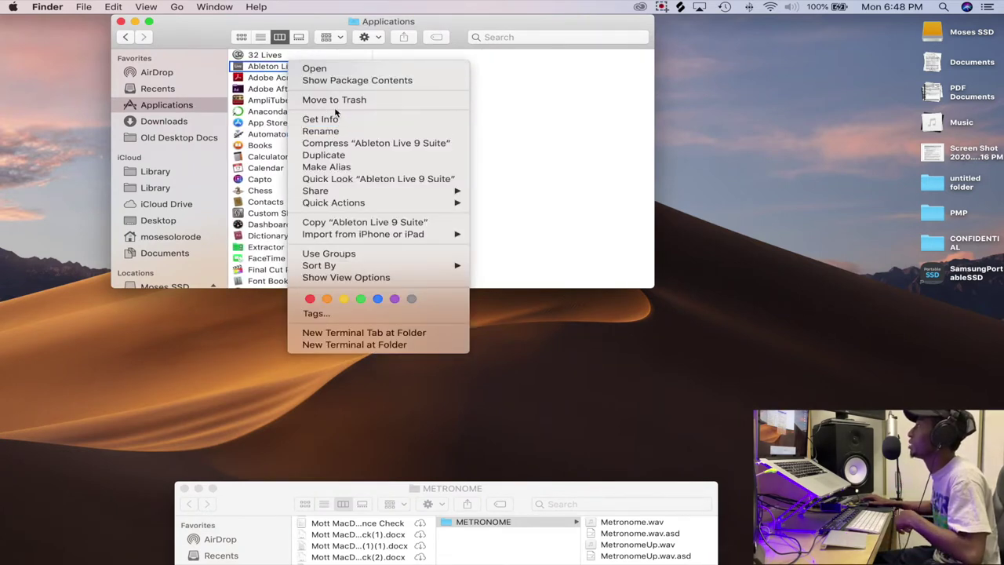
{"action": "left_click", "coordinate": [332, 81]}
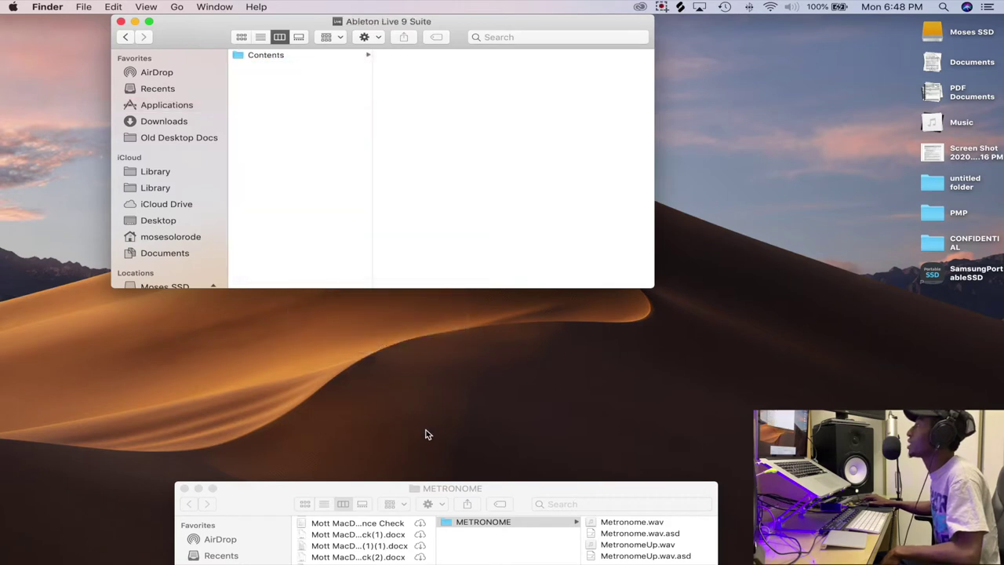
{"action": "left_click", "coordinate": [331, 56]}
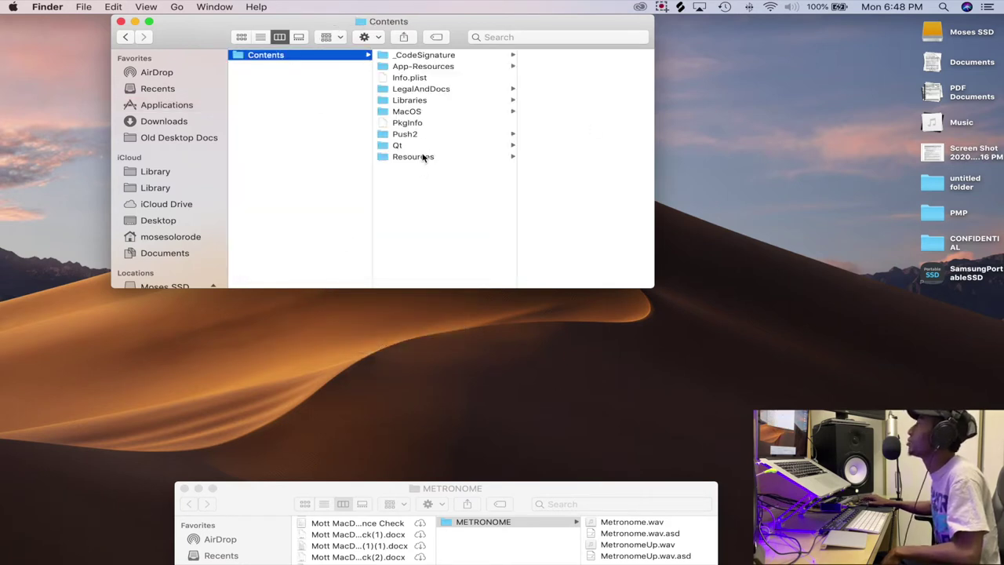
{"action": "left_click", "coordinate": [439, 68]}
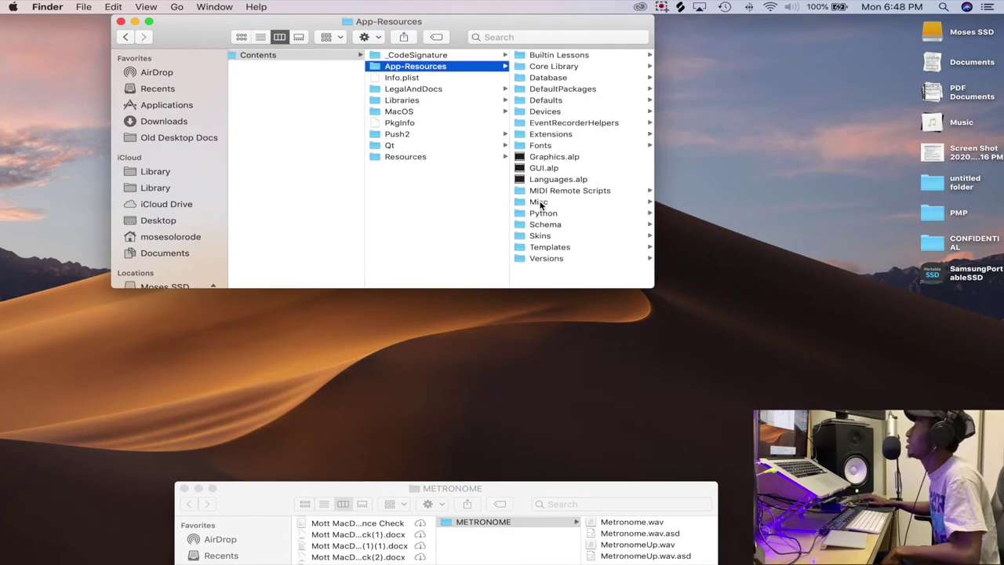
{"action": "left_click", "coordinate": [542, 203]}
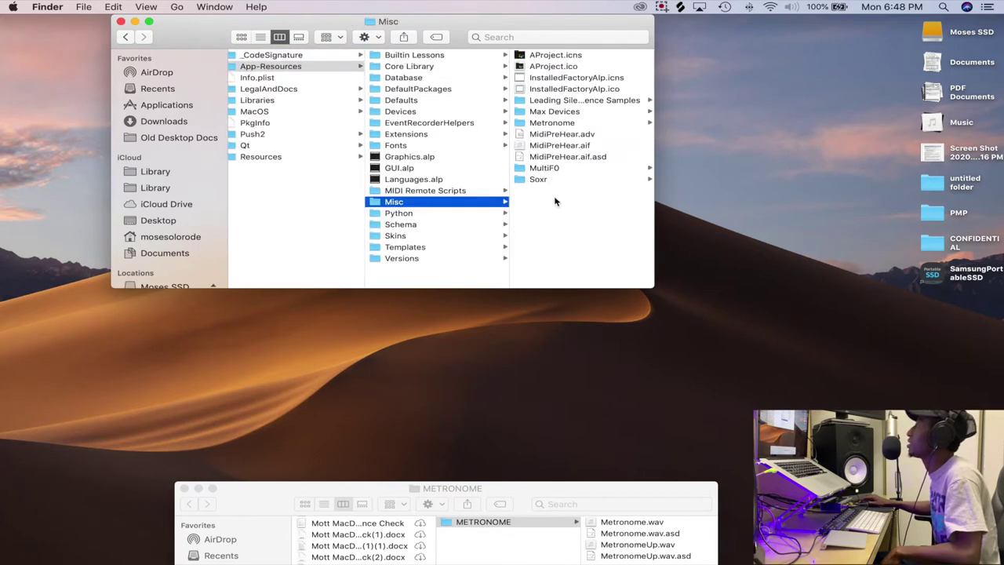
{"action": "left_click", "coordinate": [578, 124]}
{"action": "left_click", "coordinate": [547, 89]}
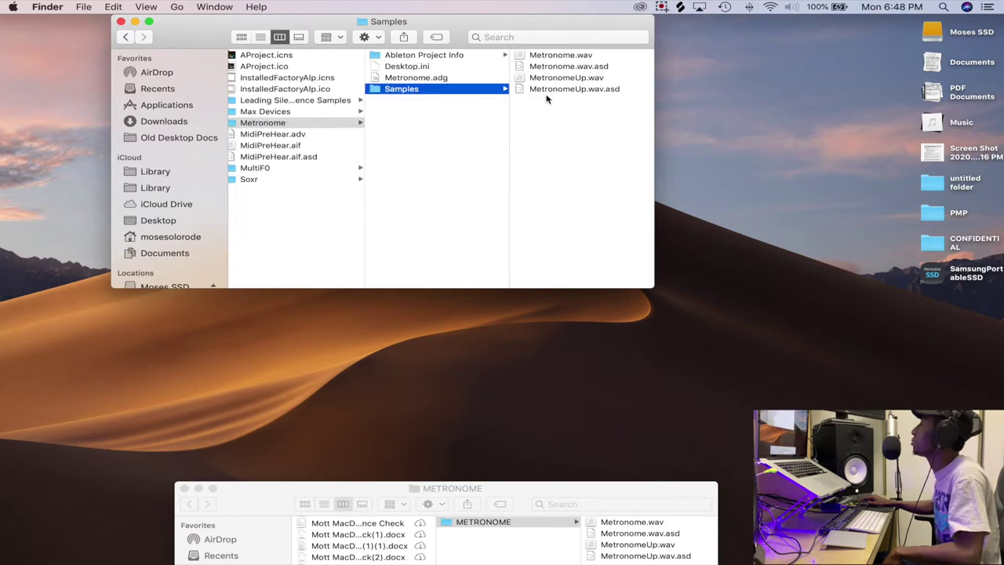
Step: Preview the sounds of Metronome.wav and MetronomeUp.wav in the Samples folder
{"action": "left_click", "coordinate": [549, 57]}
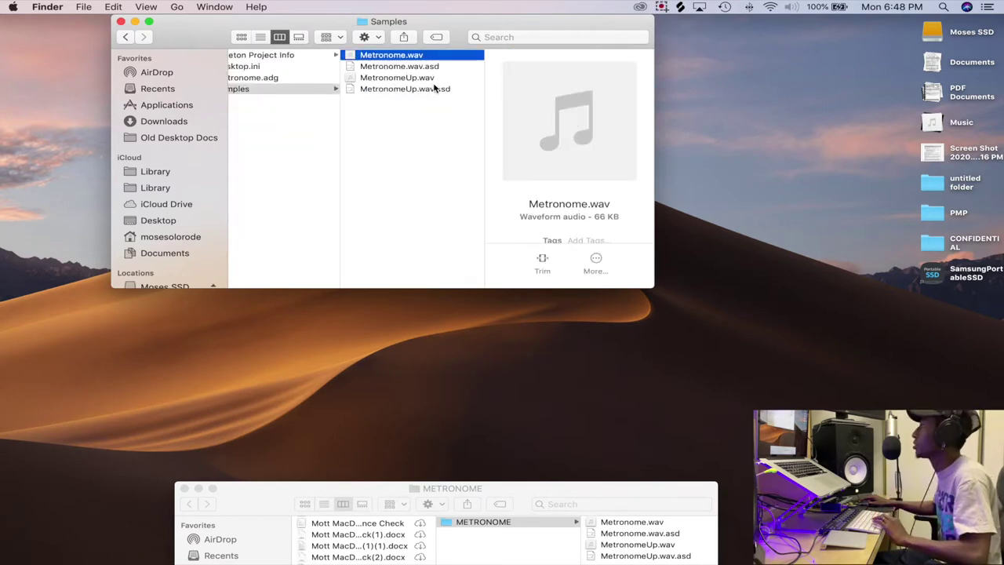
{"action": "key", "text": "space"}
{"action": "key", "text": "space"}
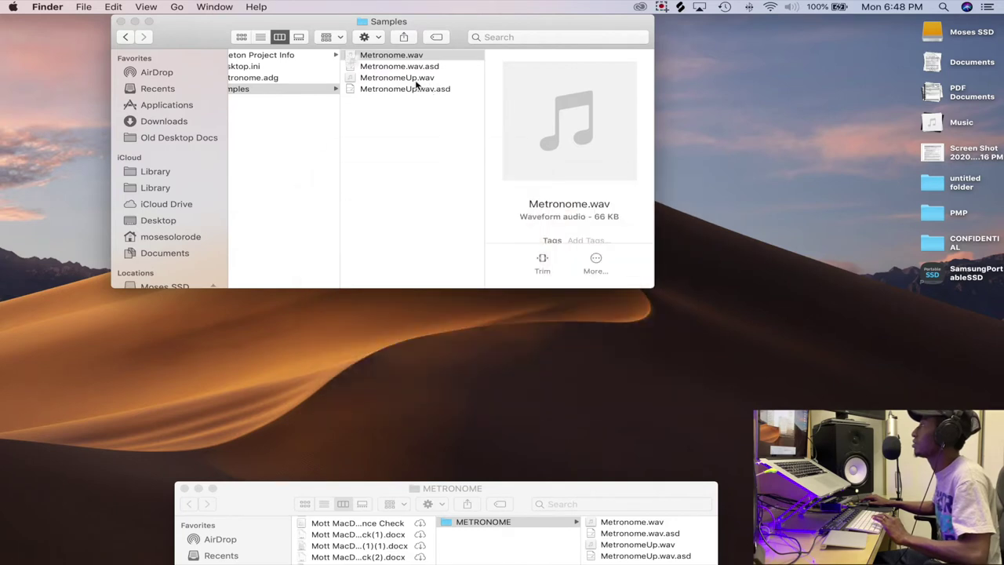
{"action": "left_click", "coordinate": [411, 80]}
{"action": "key", "text": "space"}
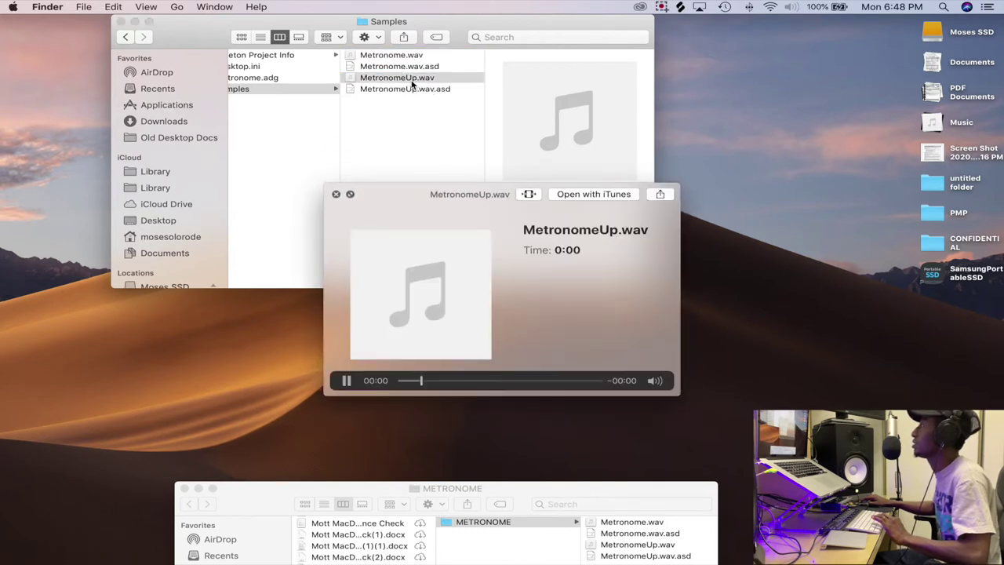
{"action": "key", "text": "space"}
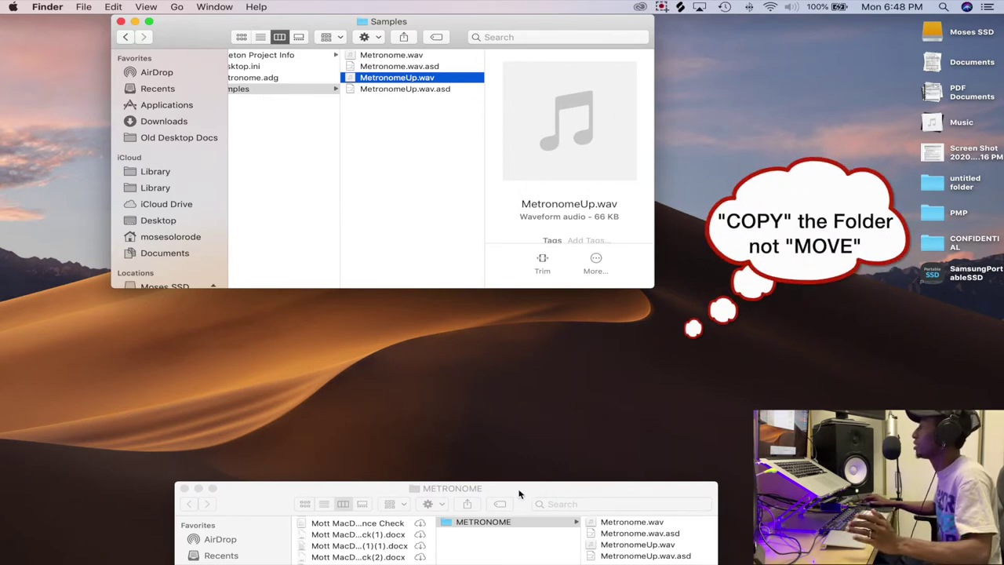
Step: Bring the METRONOME folder window into view and point out its parent, the untitled folder on the desktop
{"action": "left_click_drag", "start_coordinate": [519, 490], "coordinate": [598, 260]}
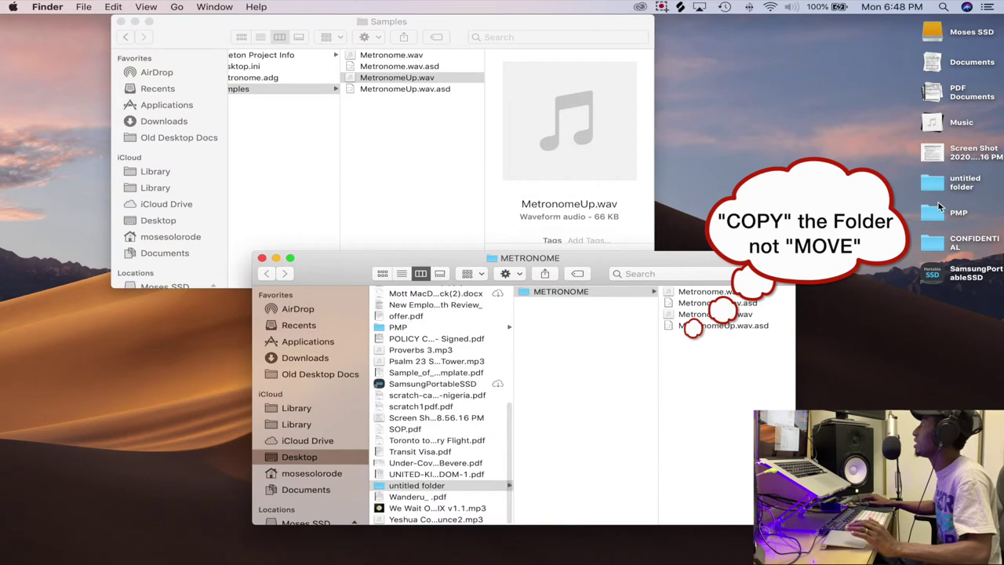
{"action": "left_click", "coordinate": [960, 182]}
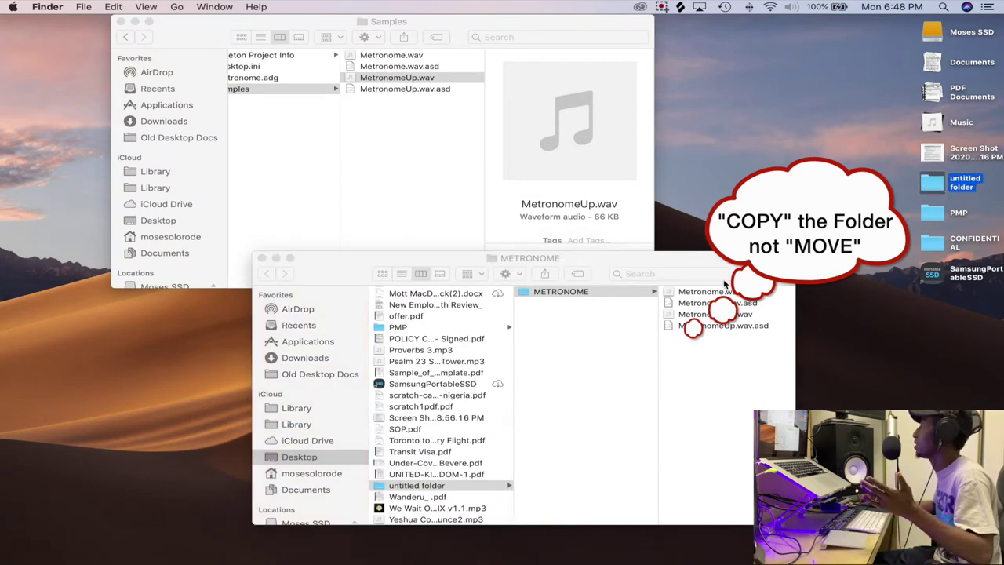
{"action": "left_click", "coordinate": [608, 288]}
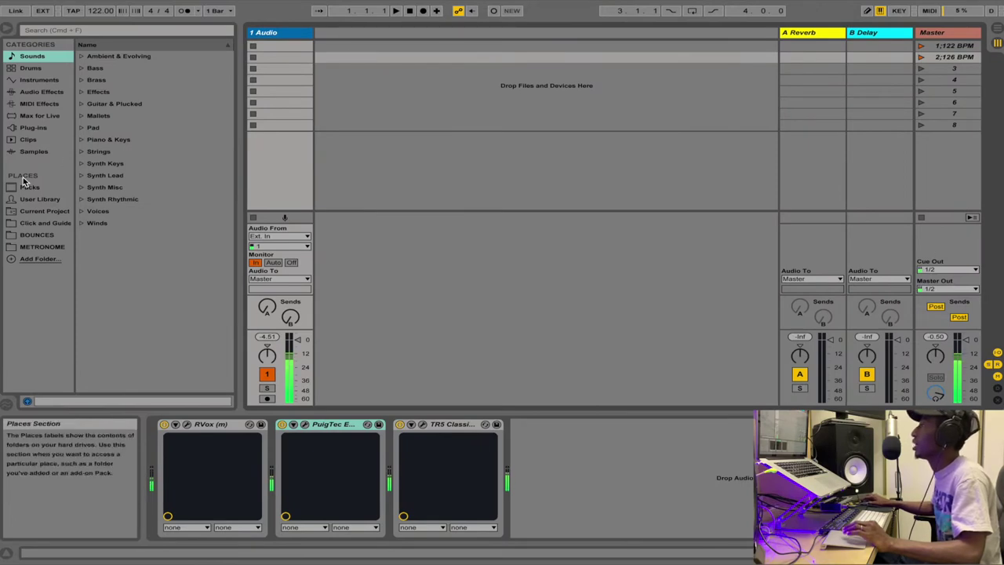
Step: In Ableton Live, add the METRONOME folder from the desktop's untitled folder to the browser's Places
{"action": "left_click", "coordinate": [30, 258]}
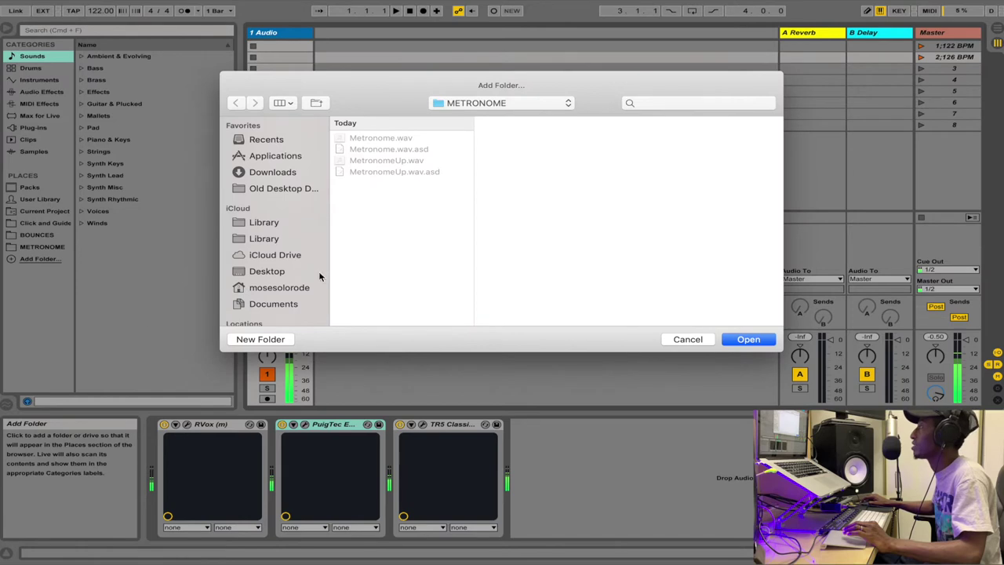
{"action": "scroll", "coordinate": [276, 278], "scroll_direction": "down", "scroll_amount": 5}
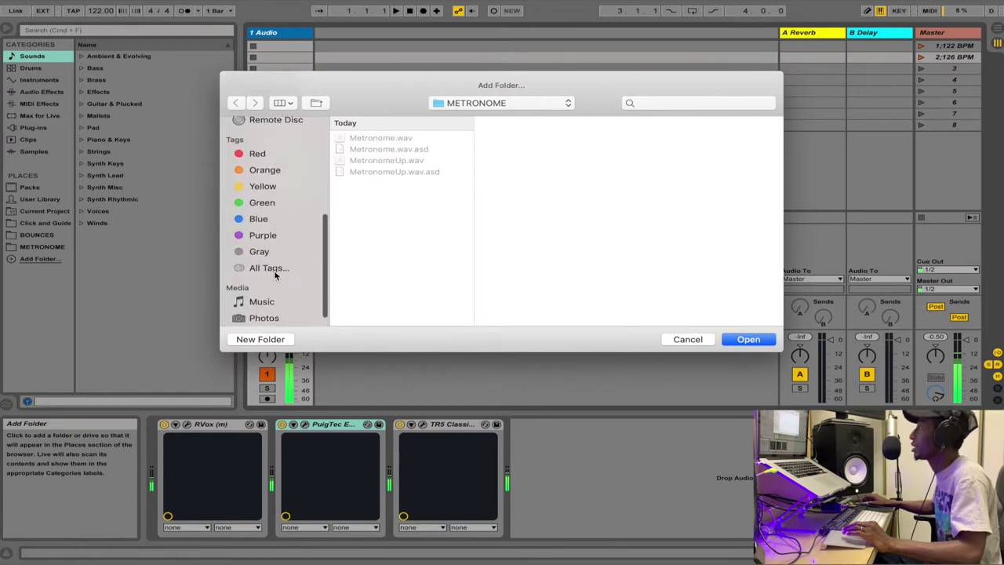
{"action": "scroll", "coordinate": [276, 283], "scroll_direction": "up", "scroll_amount": 5}
{"action": "left_click", "coordinate": [277, 288]}
{"action": "left_click", "coordinate": [267, 271]}
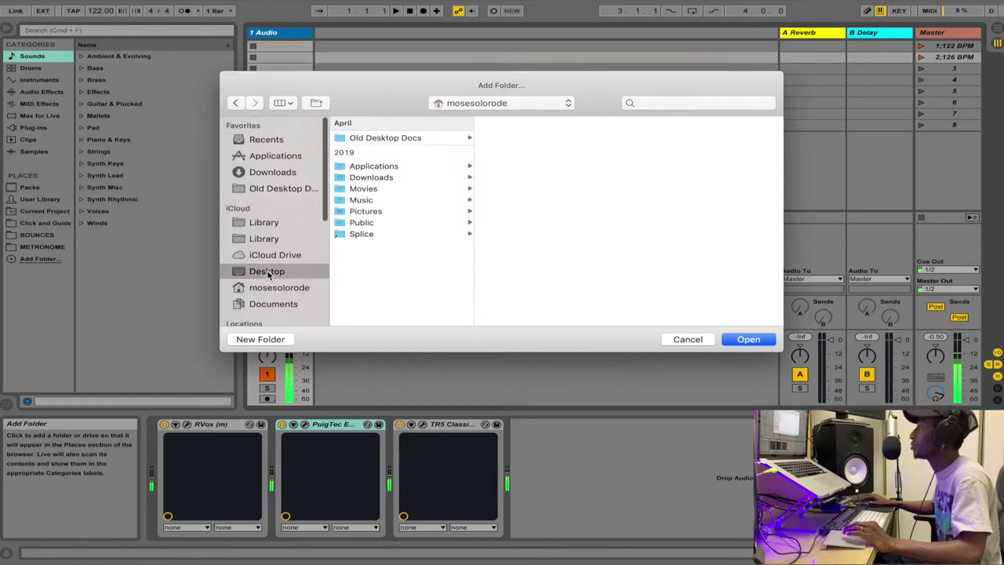
{"action": "left_click", "coordinate": [377, 160]}
{"action": "left_click", "coordinate": [510, 139]}
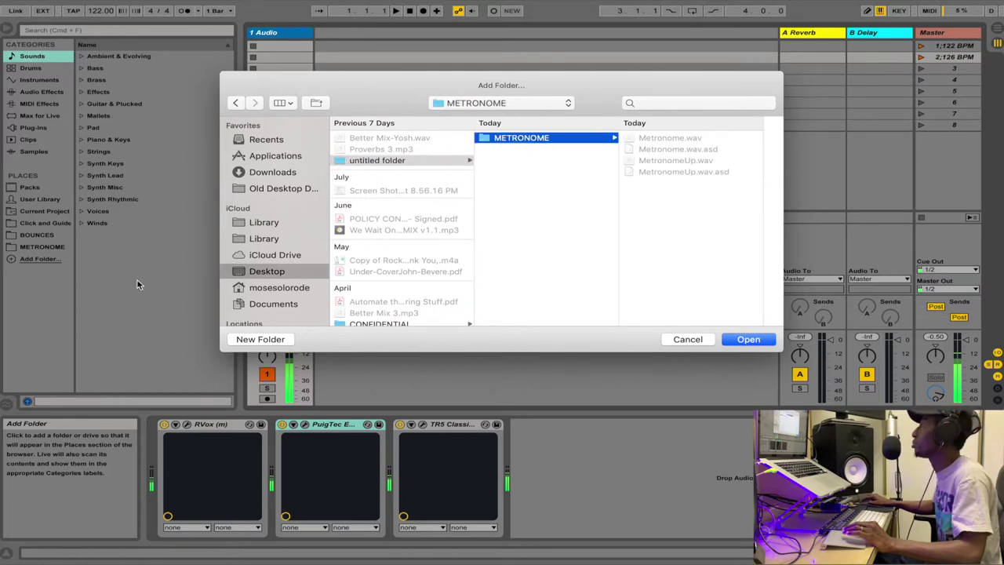
{"action": "key", "text": "Return"}
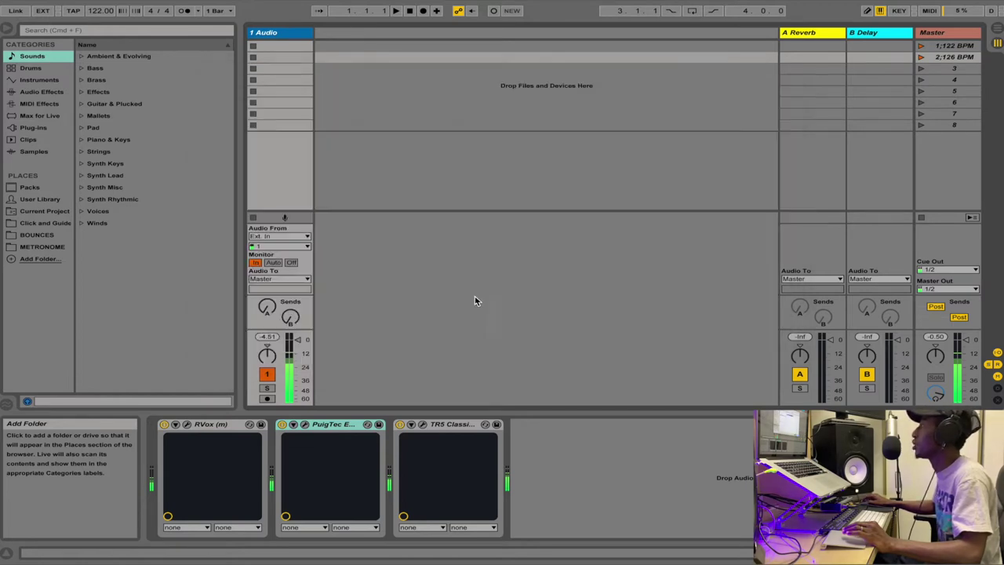
Step: View the contents of the METRONOME and Click and Guide folders in the browser's Places
{"action": "left_click", "coordinate": [40, 247]}
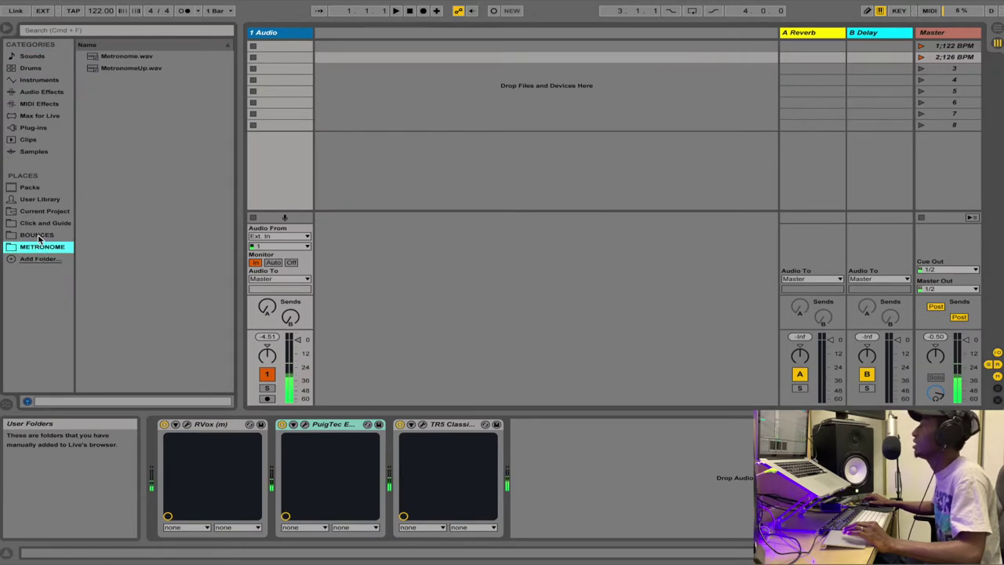
{"action": "left_click", "coordinate": [44, 225]}
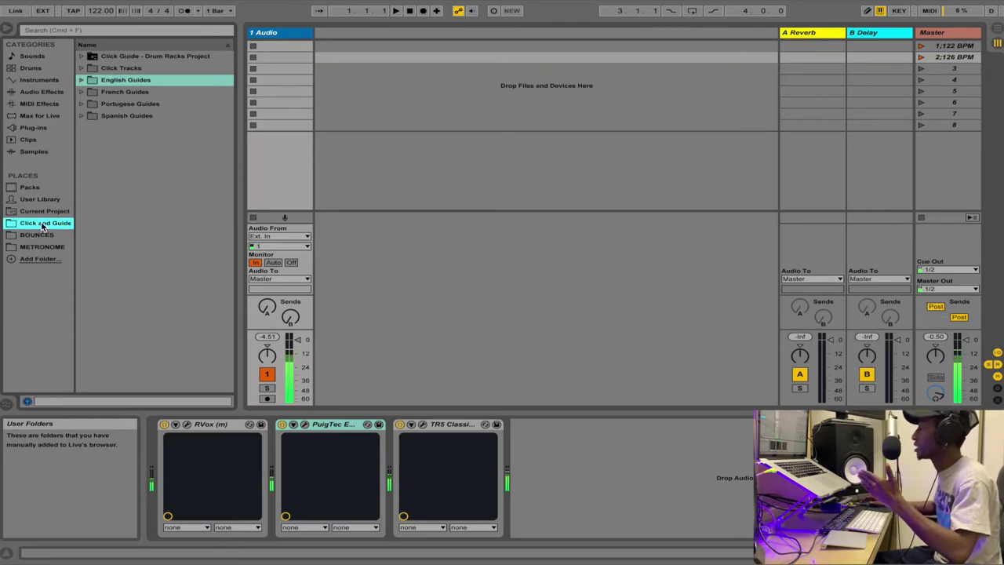
{"action": "left_click", "coordinate": [43, 225]}
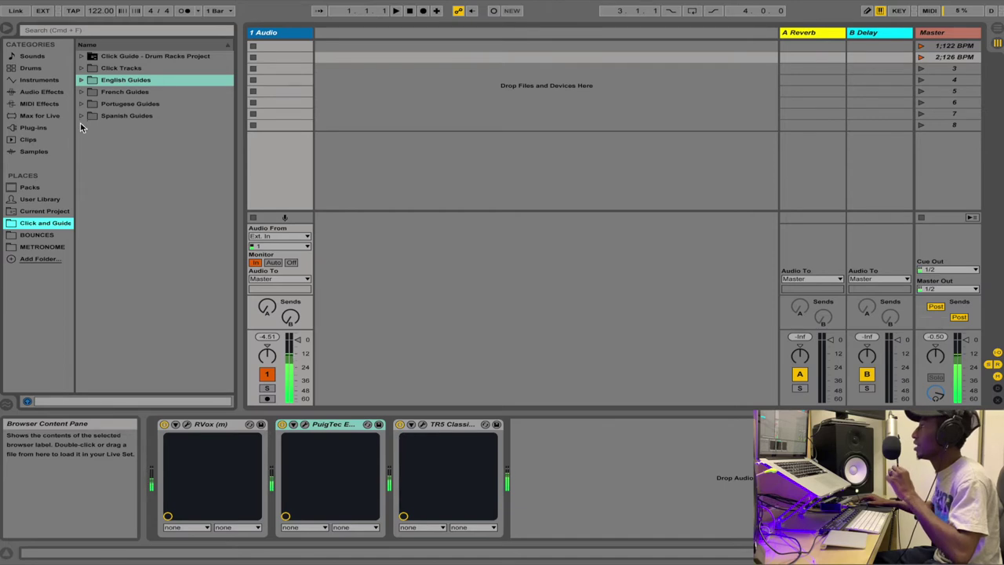
Step: Insert two new MIDI tracks after the 1 Audio track
{"action": "right_click", "coordinate": [350, 78]}
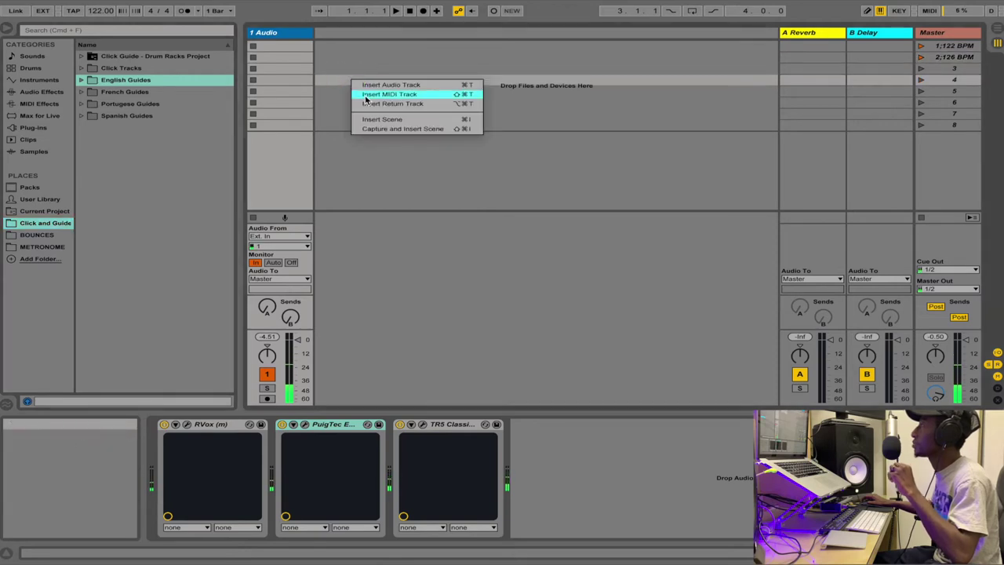
{"action": "left_click", "coordinate": [365, 97]}
{"action": "right_click", "coordinate": [392, 34]}
{"action": "left_click", "coordinate": [424, 50]}
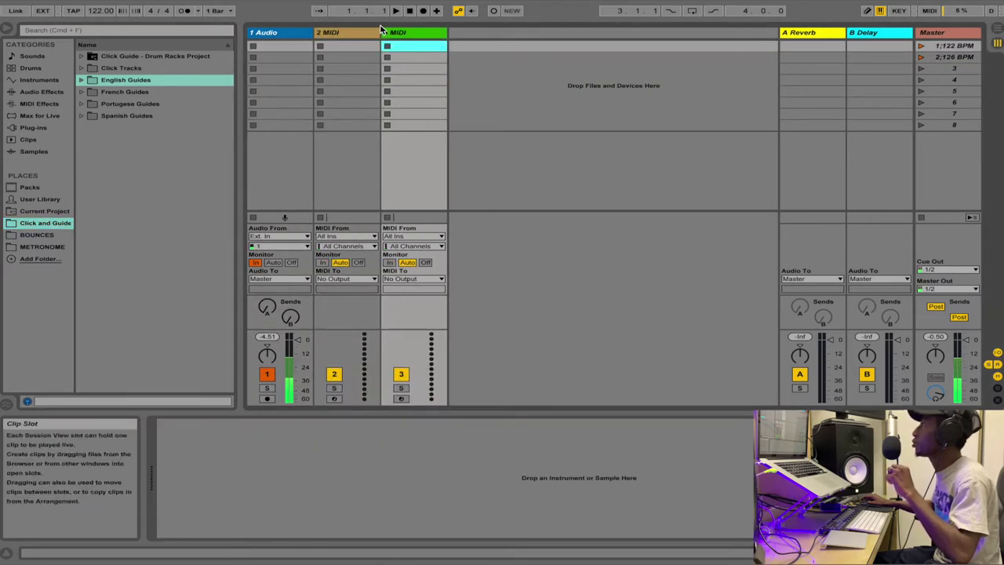
Step: Search all browser results for "drum" and load a Drum Rack onto each of the two MIDI tracks
{"action": "left_click", "coordinate": [362, 36]}
{"action": "left_click", "coordinate": [127, 30]}
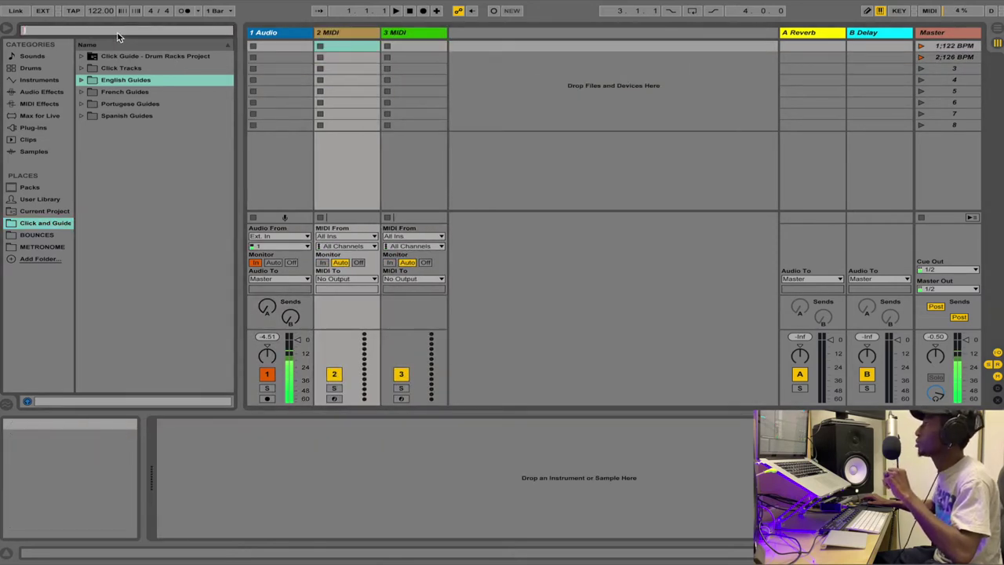
{"action": "type", "text": "drums"}
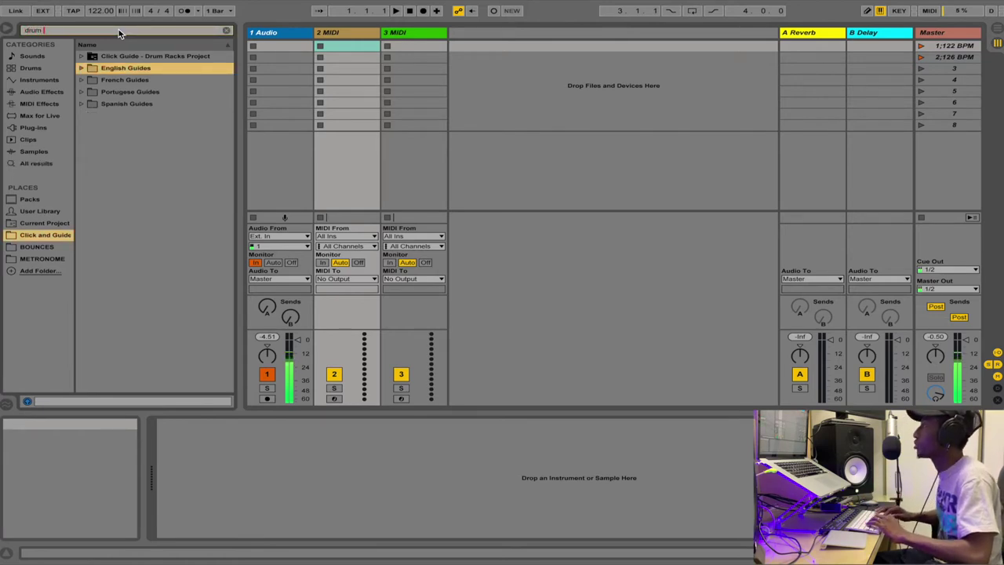
{"action": "left_click", "coordinate": [36, 163]}
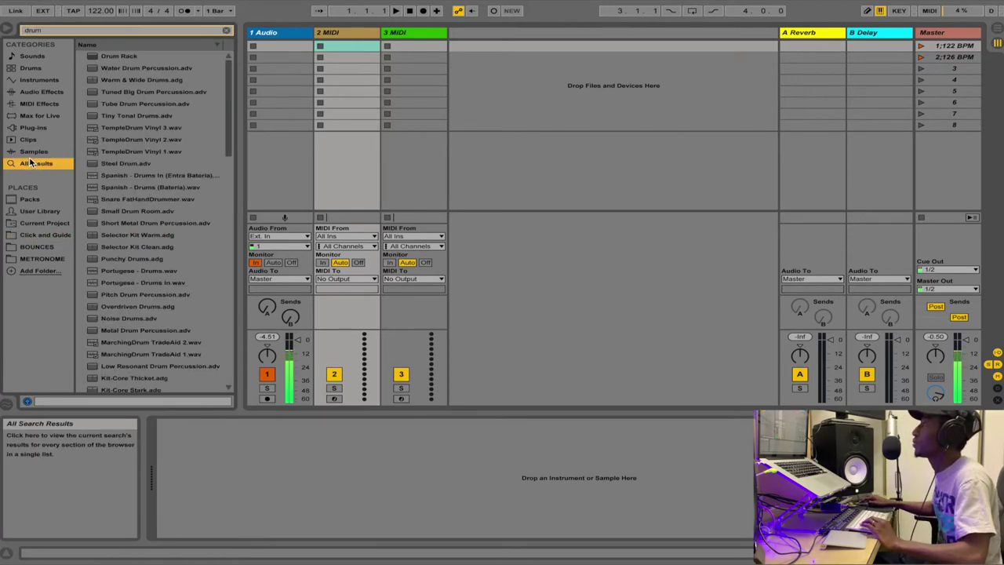
{"action": "left_click", "coordinate": [119, 57]}
{"action": "left_click_drag", "start_coordinate": [119, 57], "coordinate": [354, 40]}
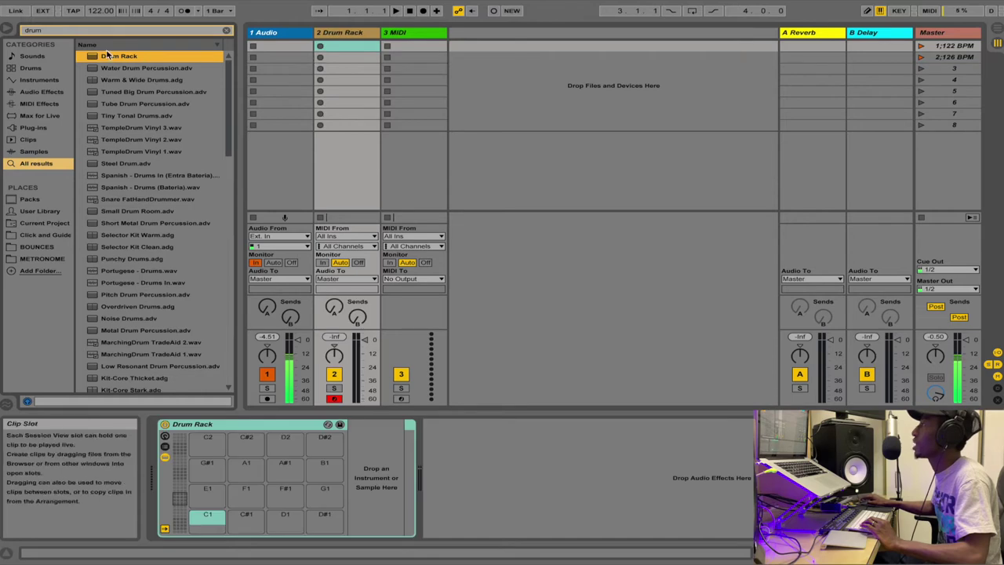
{"action": "left_click_drag", "start_coordinate": [123, 61], "coordinate": [396, 37]}
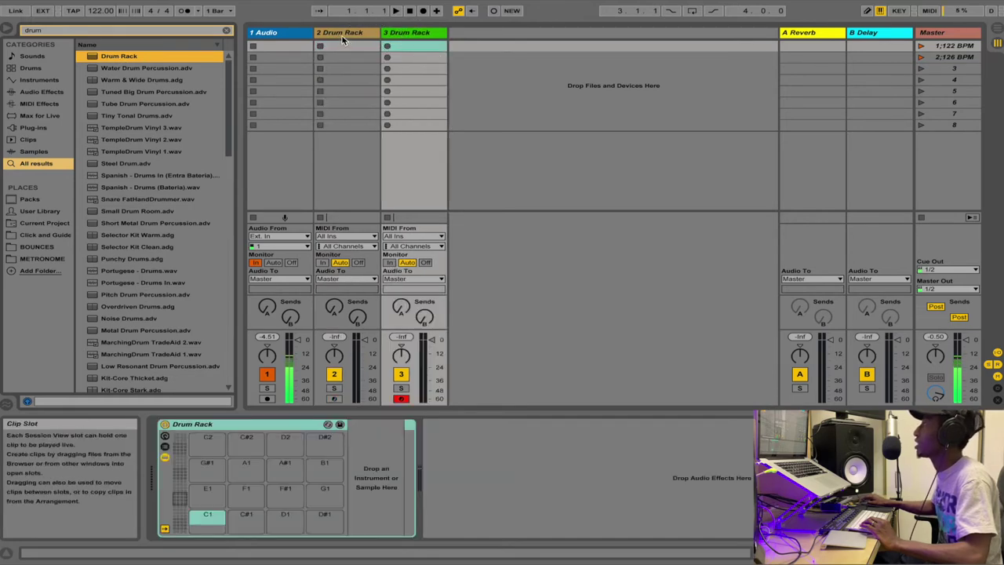
Step: Rename the first Drum Rack track METRONOME and the second one CUES/ GUIDE
{"action": "right_click", "coordinate": [341, 40]}
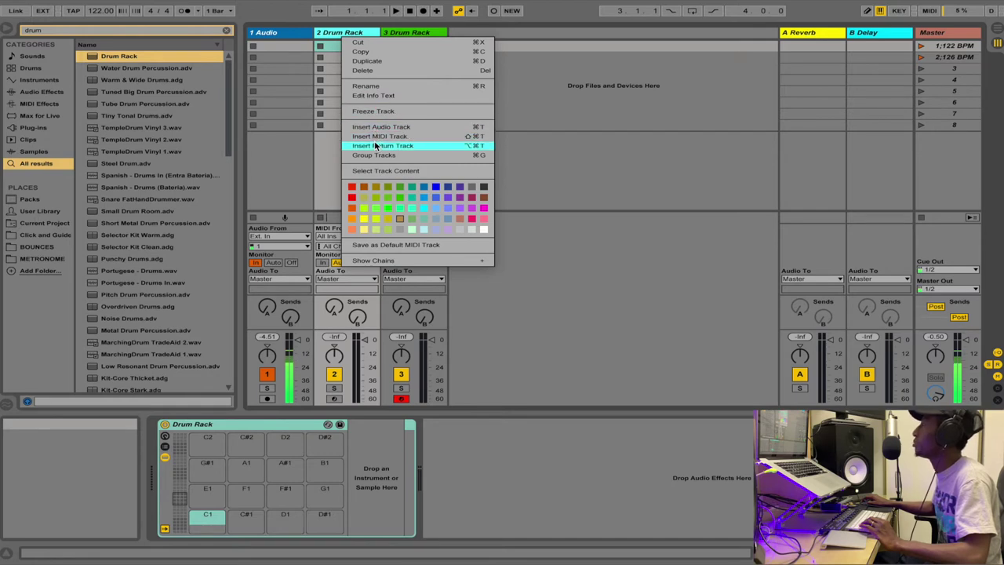
{"action": "left_click", "coordinate": [374, 83]}
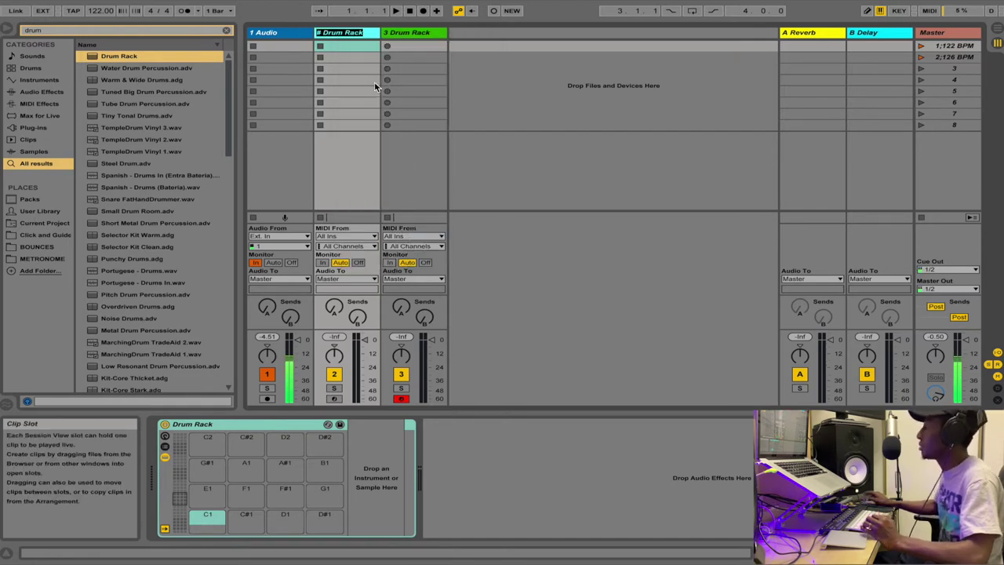
{"action": "type", "text": "METRON"}
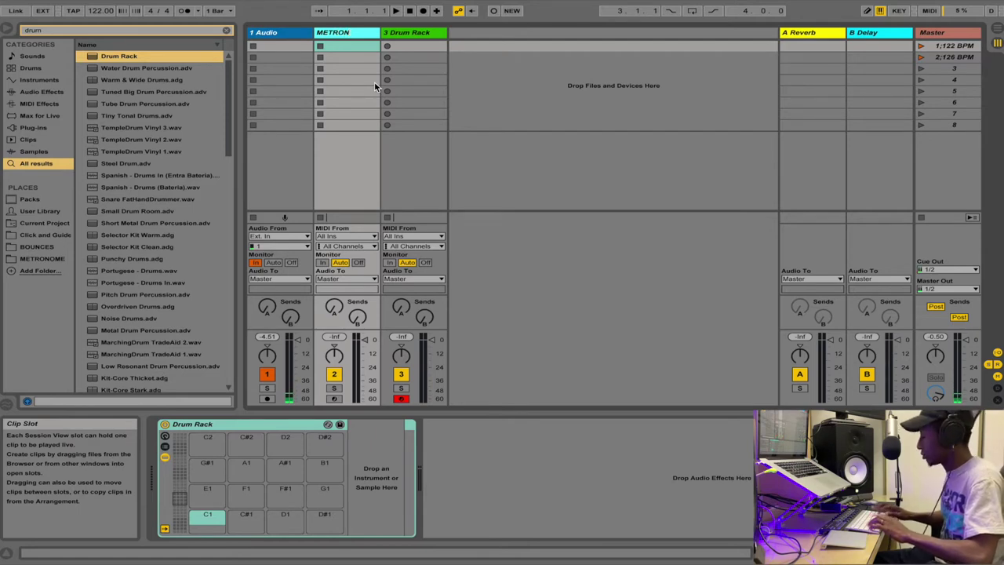
{"action": "type", "text": "OME"}
{"action": "key", "text": "Tab"}
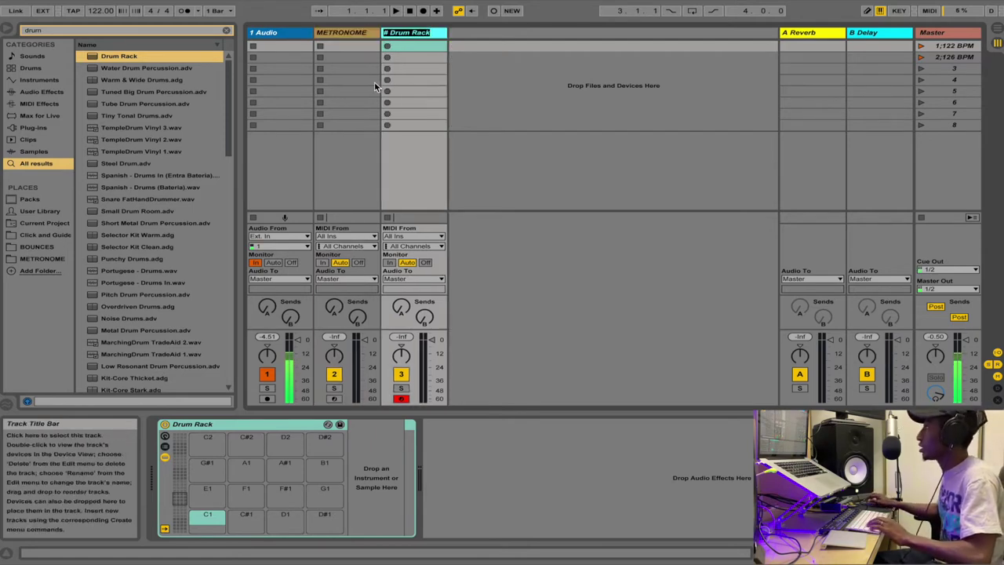
{"action": "type", "text": "CUES"}
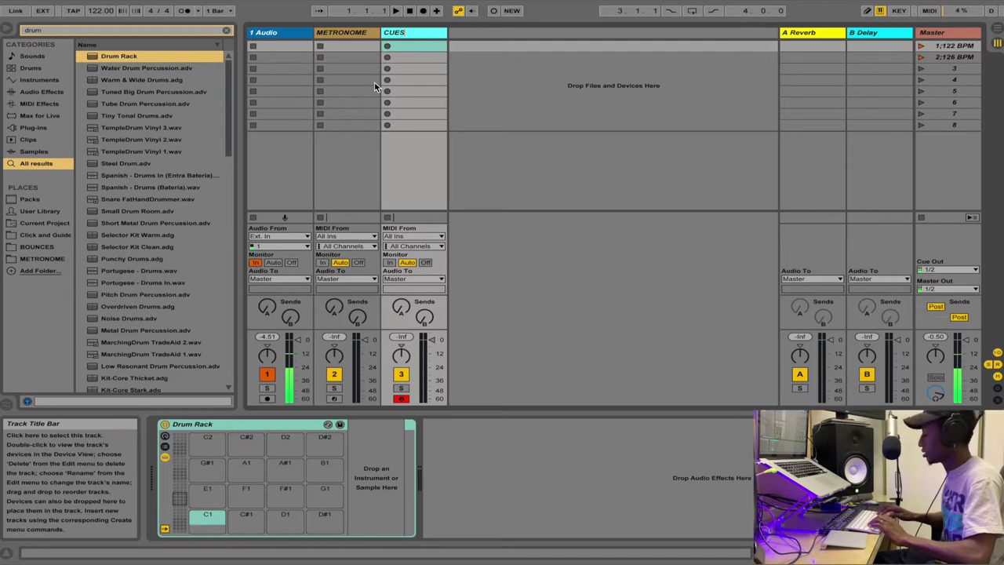
{"action": "type", "text": "/ GUIDE"}
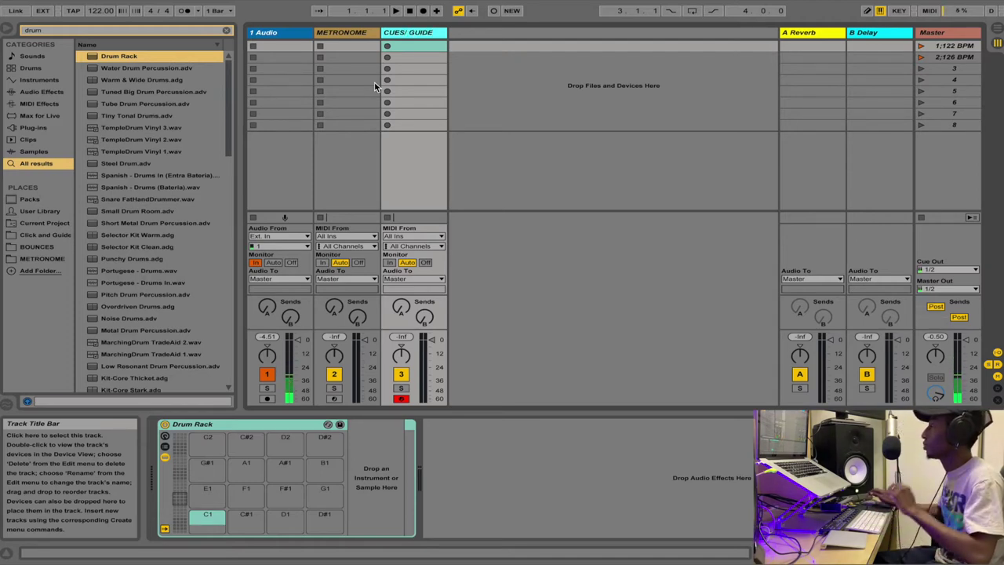
Step: Add Glory Glory 122.wav from the BOUNCES folder's New LOOPS > SEPT subfolder as a clip on a new audio track, and audition scene 1
{"action": "left_click", "coordinate": [329, 49]}
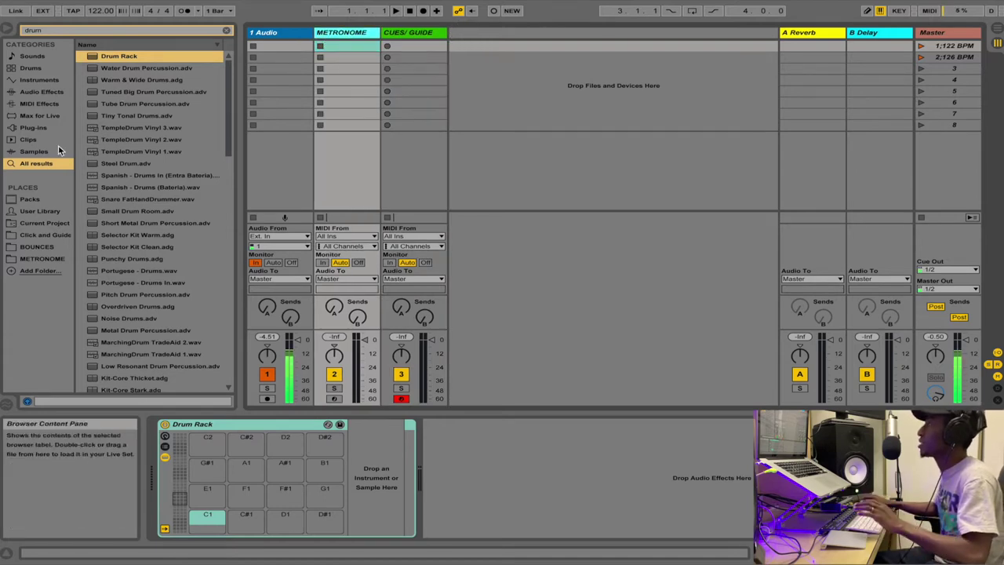
{"action": "left_click", "coordinate": [47, 247]}
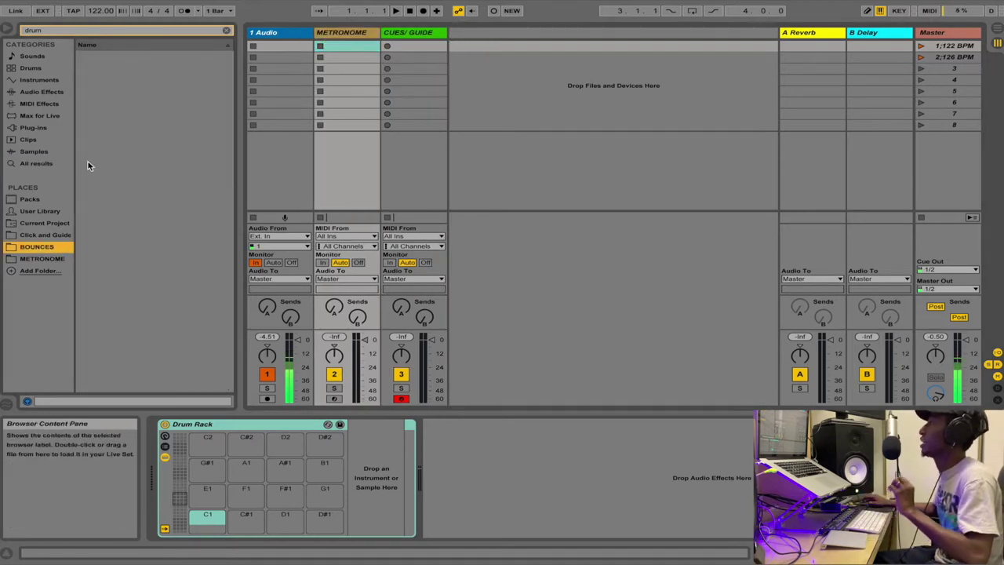
{"action": "left_click", "coordinate": [226, 30]}
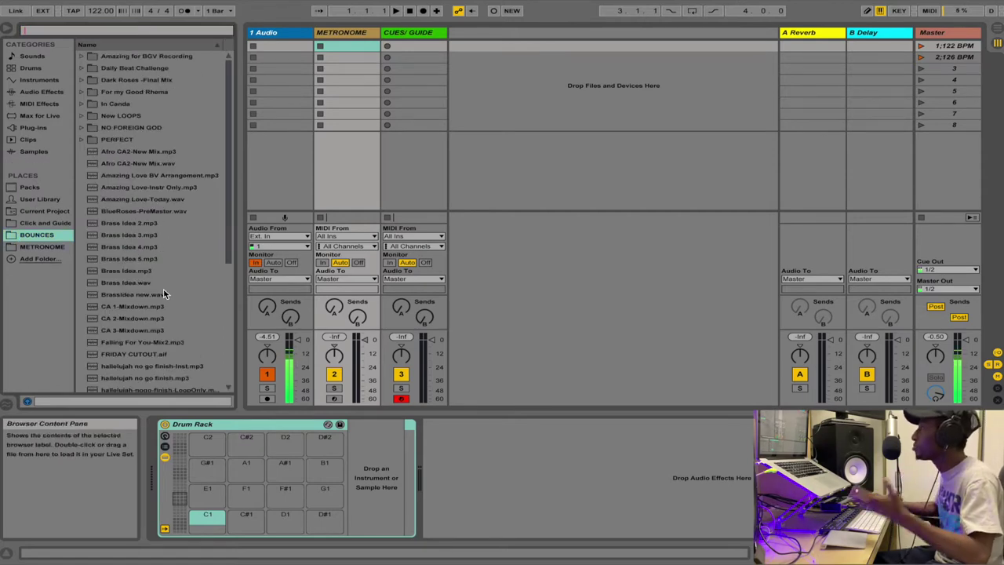
{"action": "left_click", "coordinate": [82, 116]}
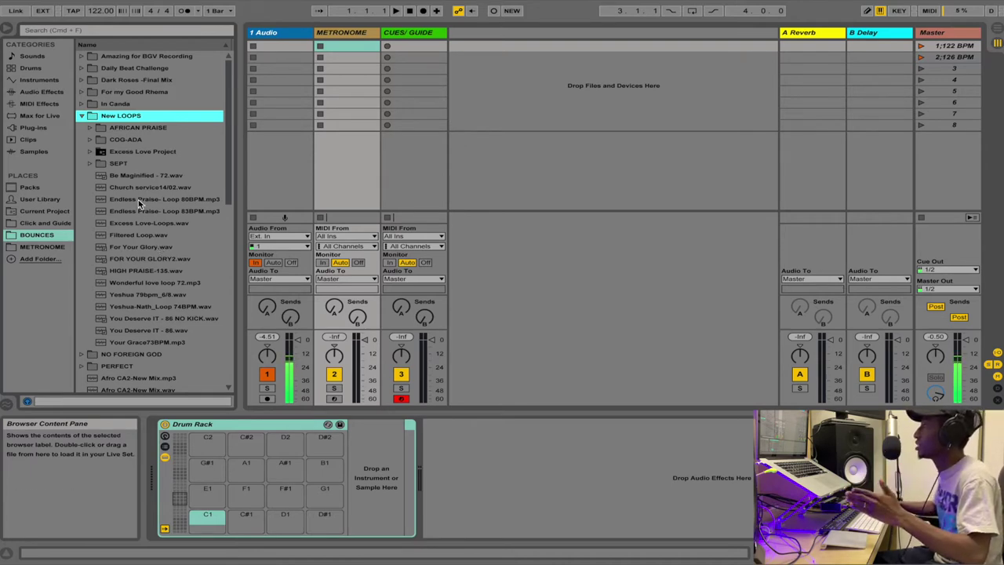
{"action": "left_click", "coordinate": [90, 166]}
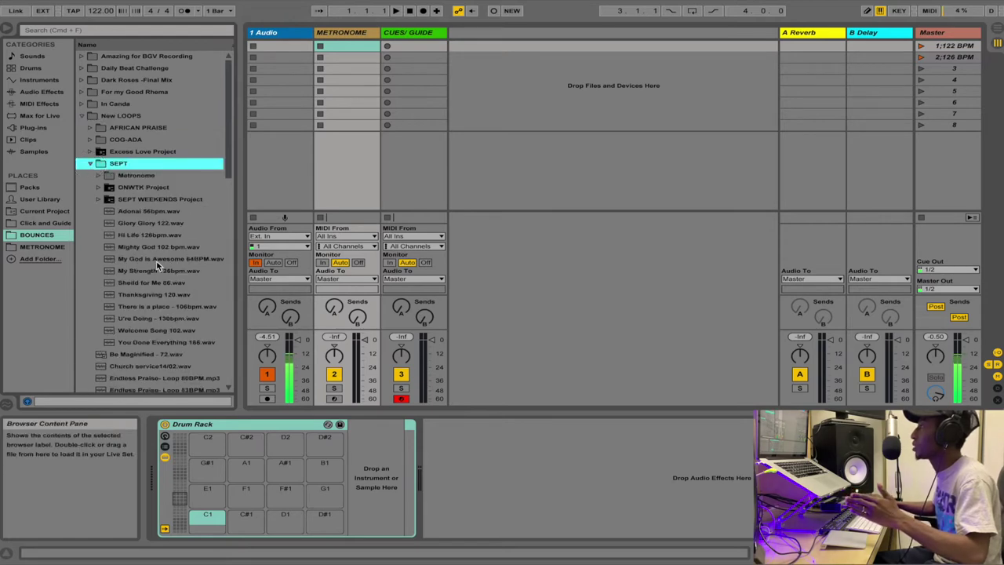
{"action": "left_click", "coordinate": [141, 224]}
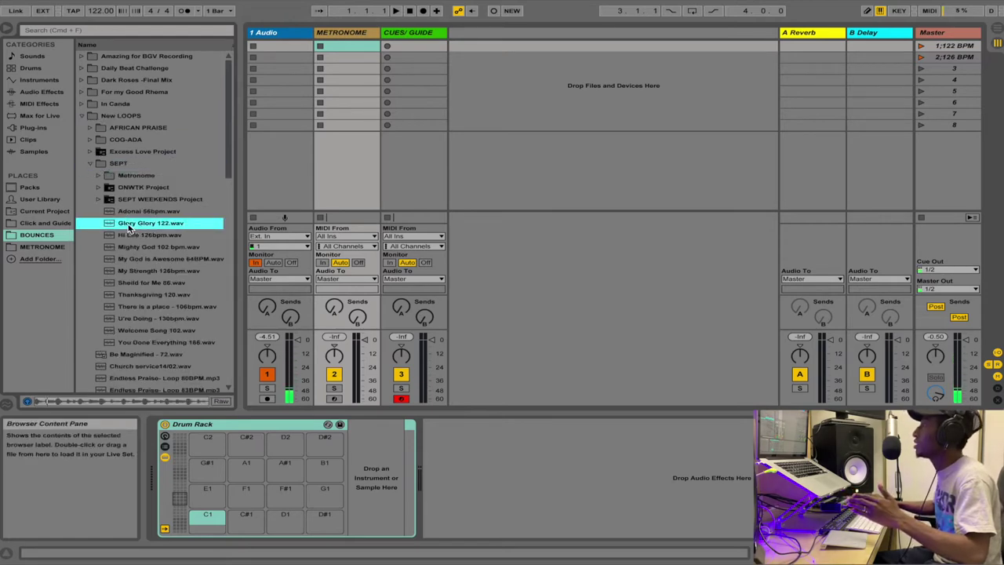
{"action": "left_click_drag", "start_coordinate": [129, 227], "coordinate": [463, 55]}
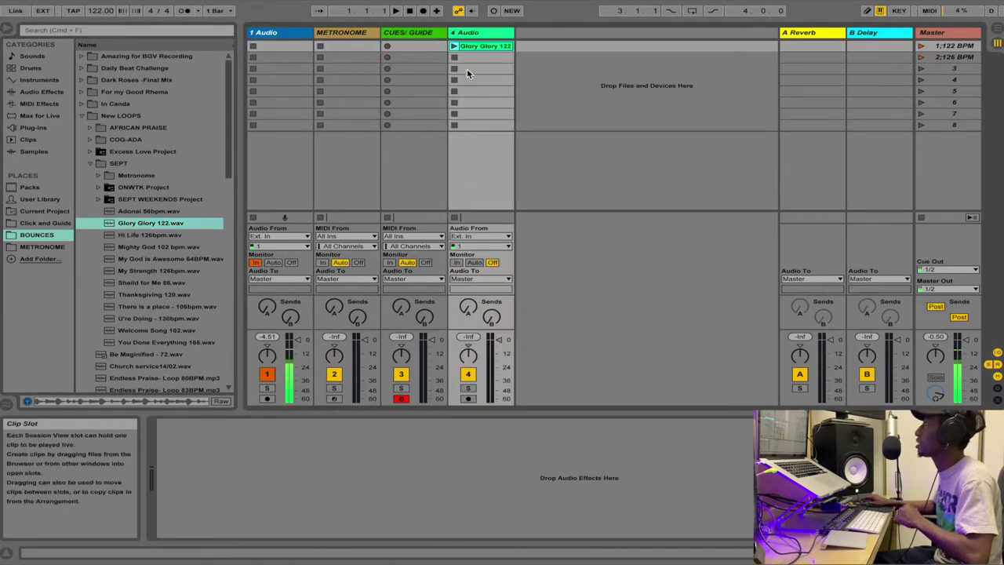
{"action": "left_click", "coordinate": [921, 47]}
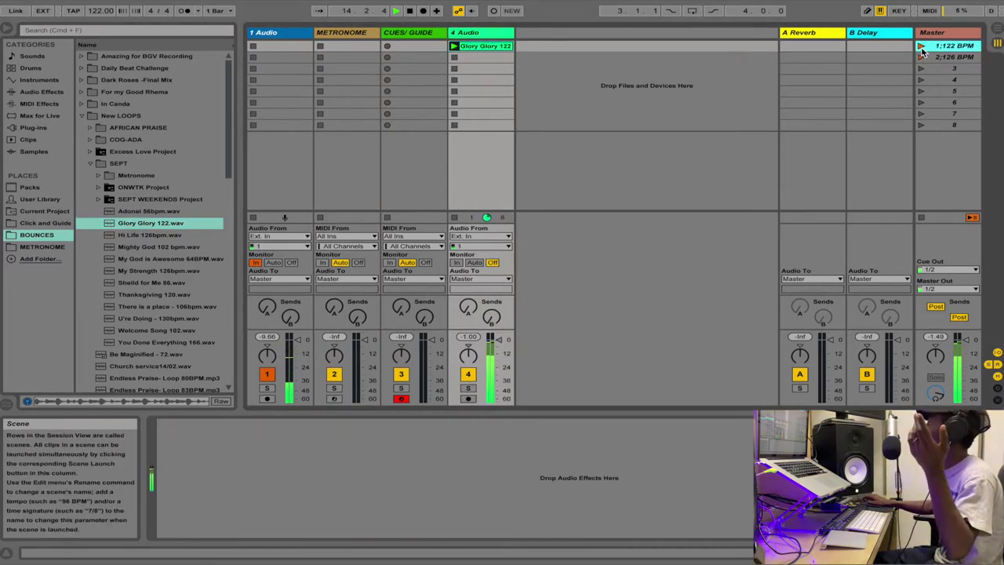
{"action": "key", "text": "space"}
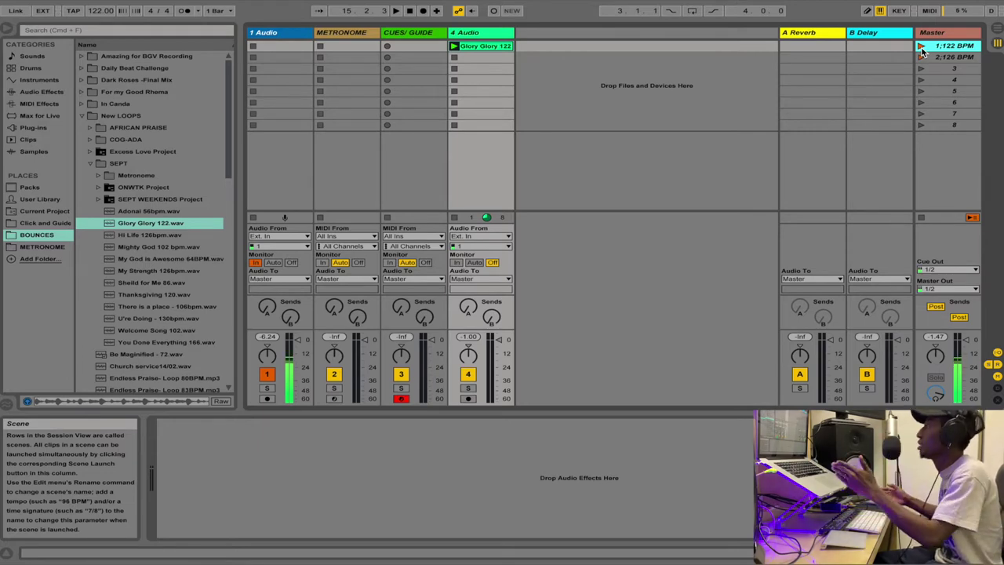
Step: Create an empty MIDI clip in METRONOME's first slot and load Metronome.wav and MetronomeUp.wav onto its Drum Rack pads starting at C1
{"action": "left_click", "coordinate": [343, 35]}
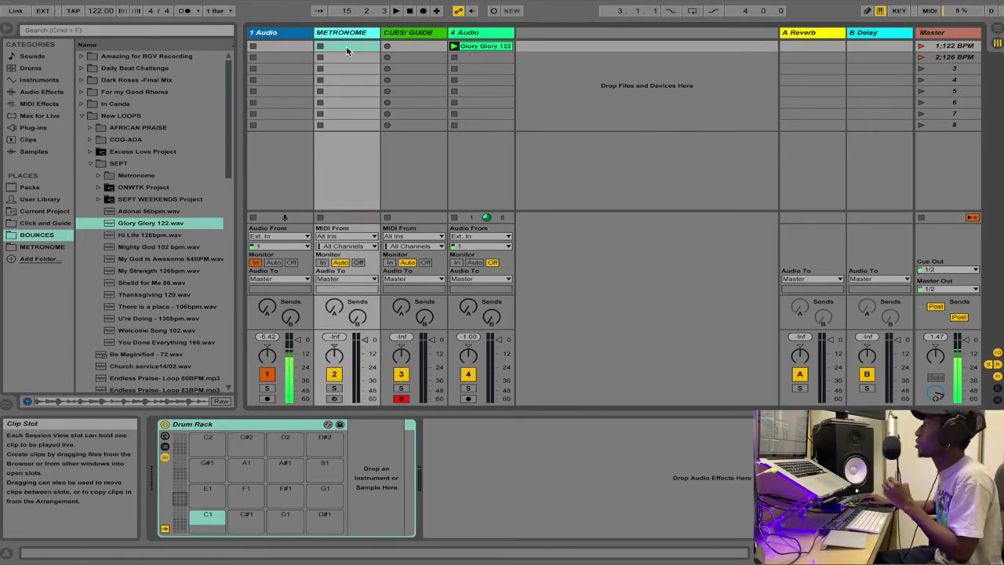
{"action": "double_click", "coordinate": [346, 45]}
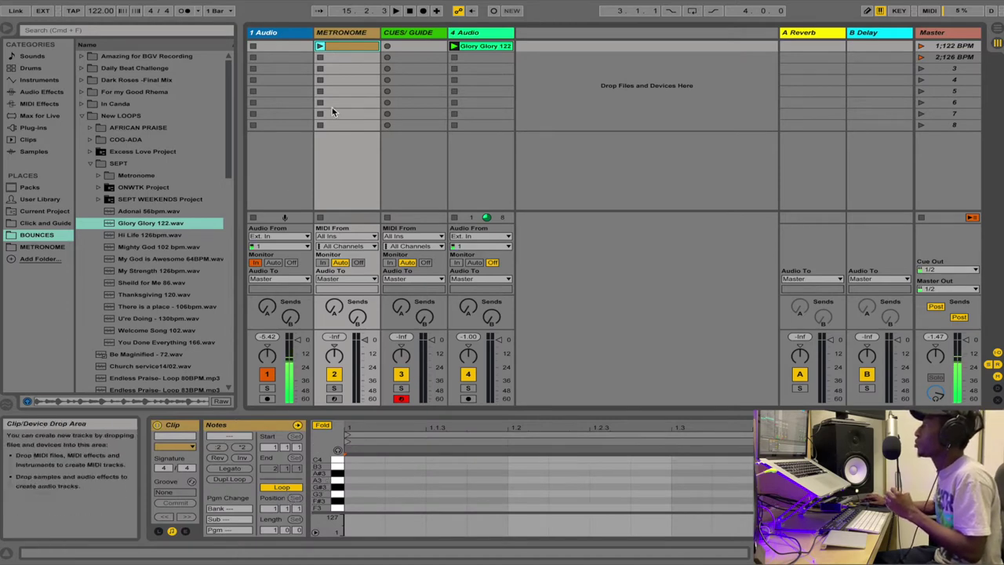
{"action": "left_click", "coordinate": [42, 246]}
{"action": "left_click", "coordinate": [220, 55]}
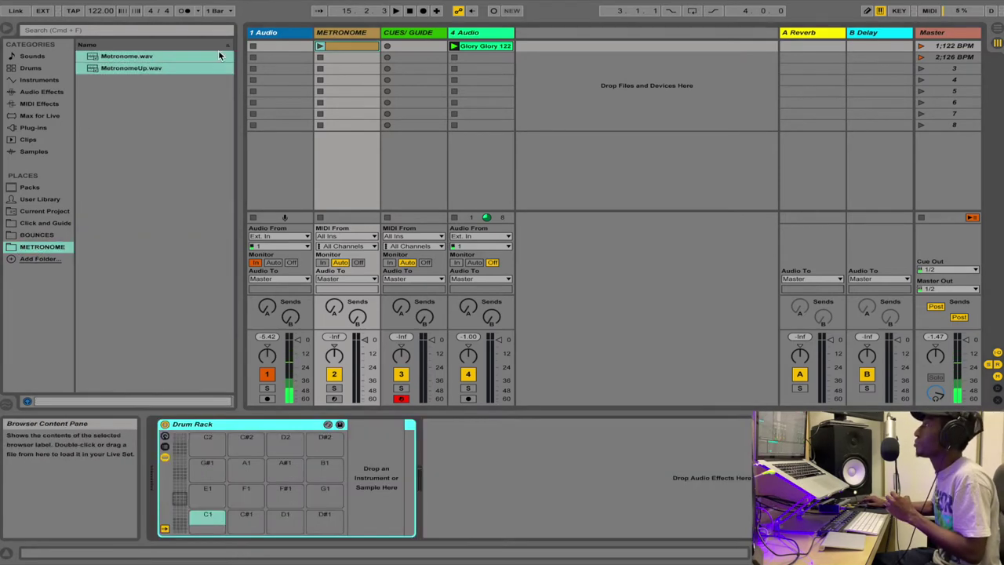
{"action": "left_click", "coordinate": [339, 36]}
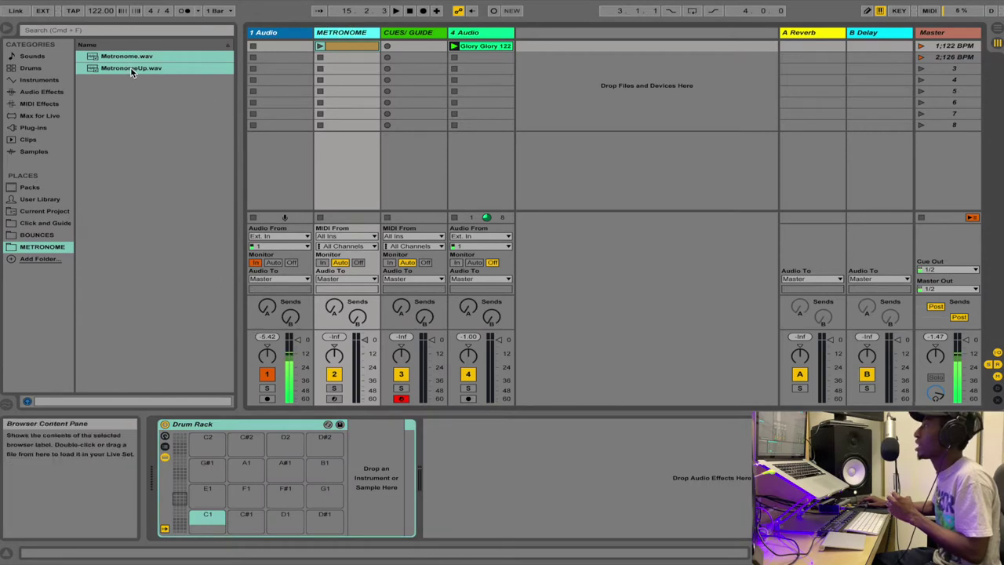
{"action": "left_click_drag", "start_coordinate": [131, 70], "coordinate": [213, 521]}
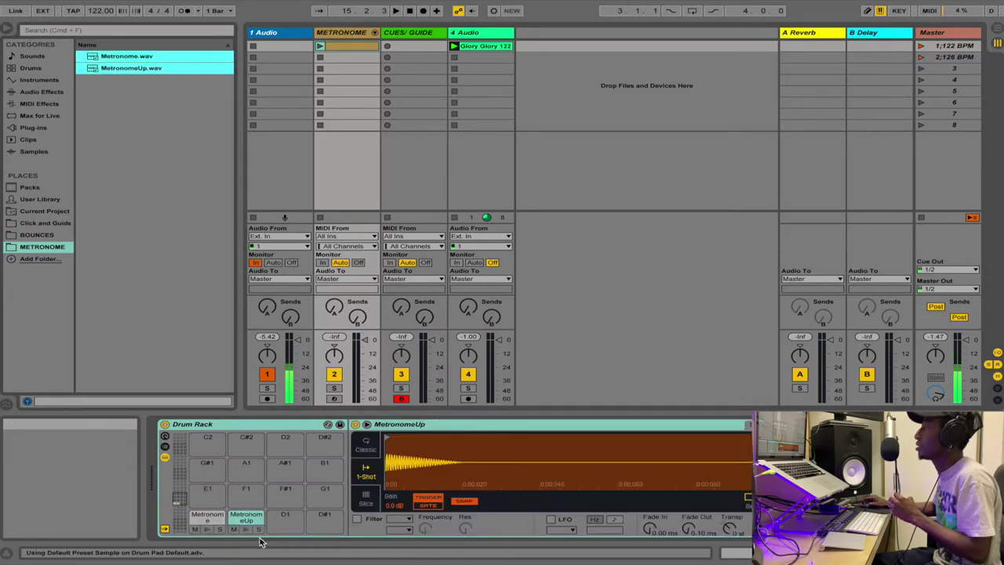
Step: Audition the two metronome pads and swap them so that MetronomeUp sits on C1 and Metronome on C#1
{"action": "left_click", "coordinate": [245, 530]}
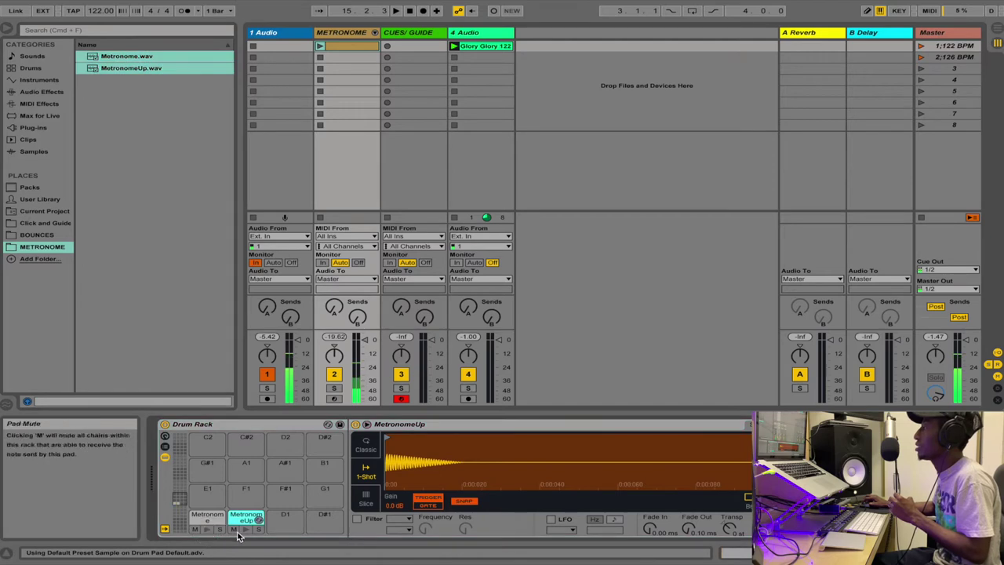
{"action": "left_click", "coordinate": [246, 531]}
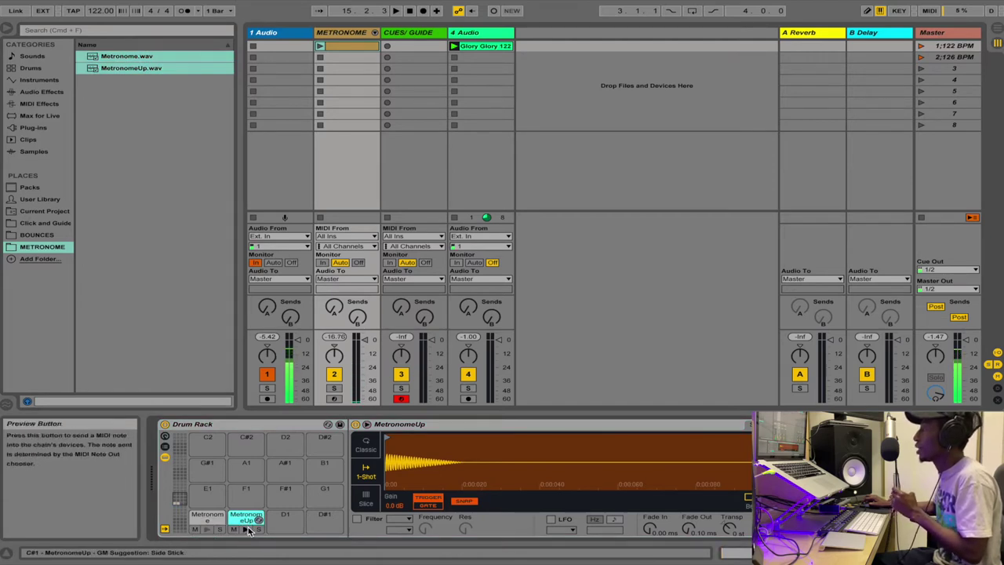
{"action": "left_click_drag", "start_coordinate": [247, 520], "coordinate": [207, 519]}
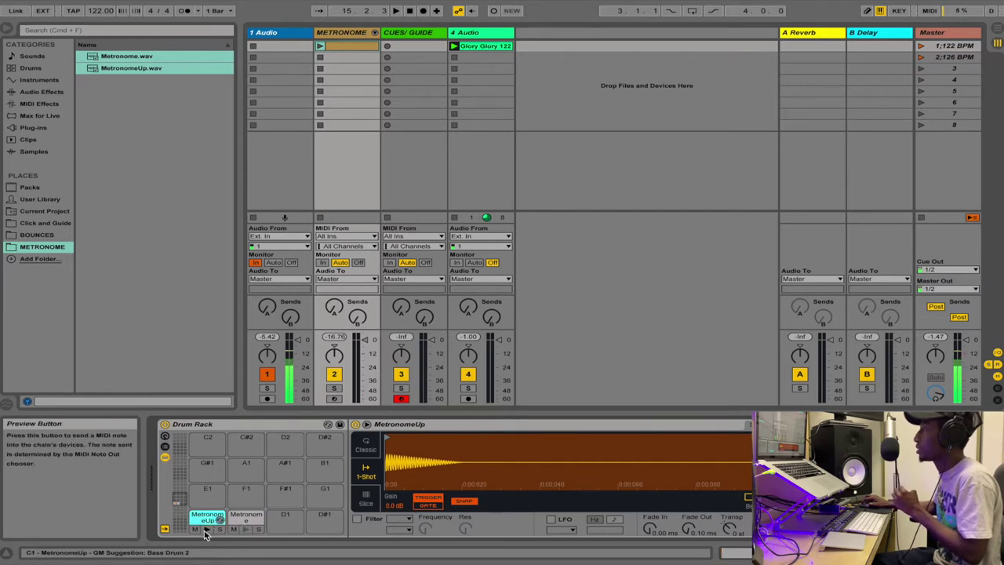
{"action": "left_click", "coordinate": [208, 530]}
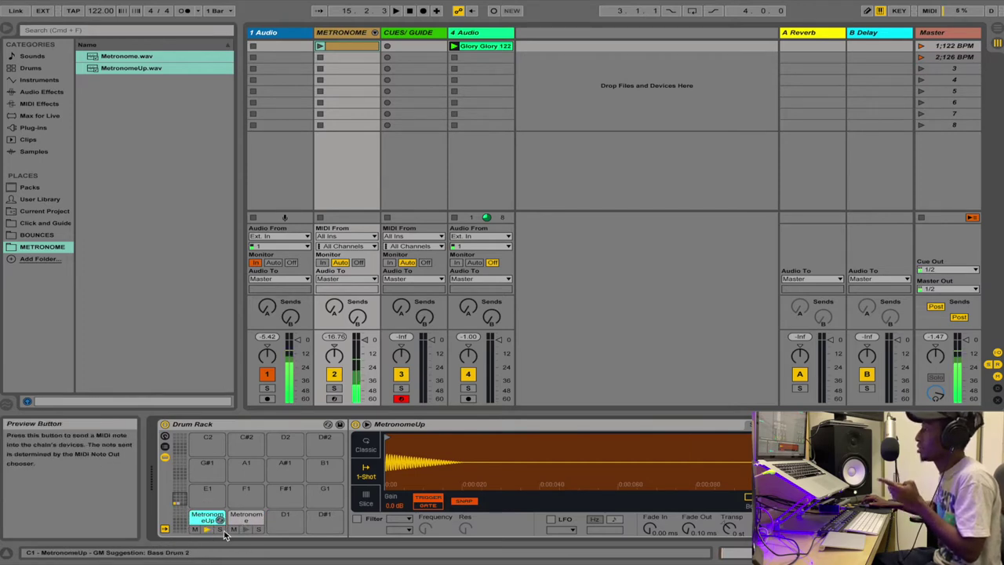
{"action": "left_click", "coordinate": [245, 531]}
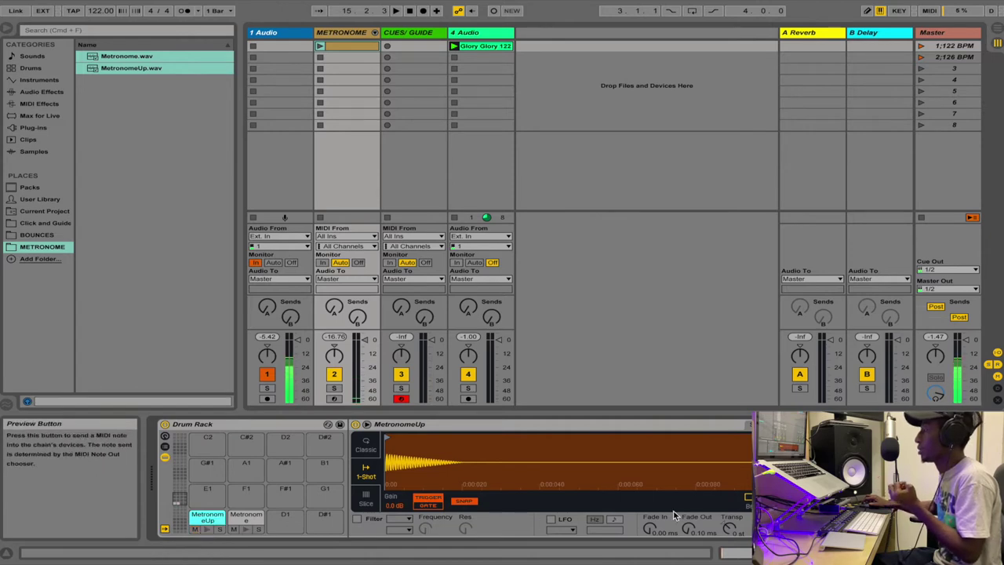
Step: Load English Female - 1 to 4 from English Guides > Song Sections onto the CUES/ GUIDE Drum Rack pads starting at C1, and audition them
{"action": "left_click", "coordinate": [411, 36]}
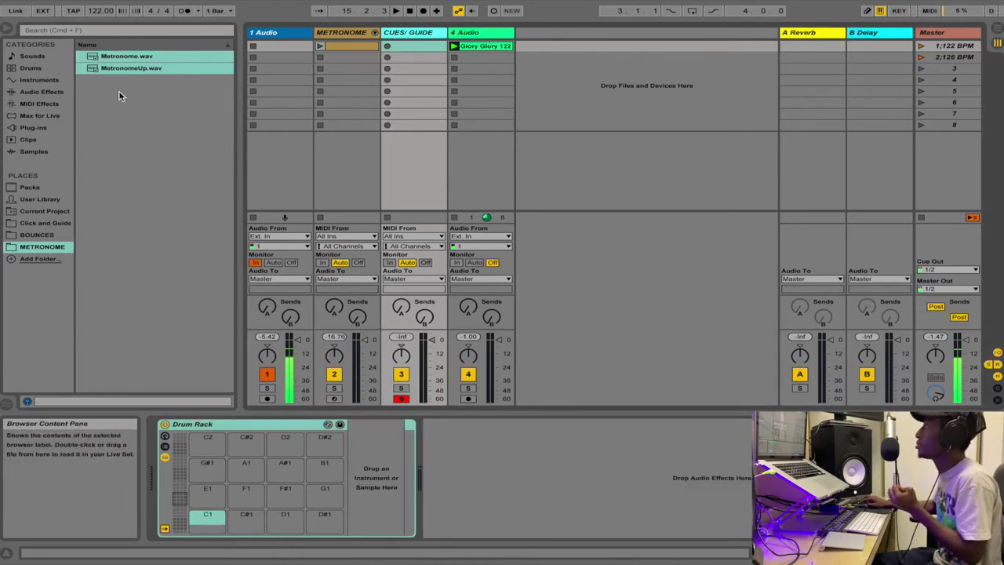
{"action": "left_click", "coordinate": [40, 235]}
{"action": "left_click", "coordinate": [47, 224]}
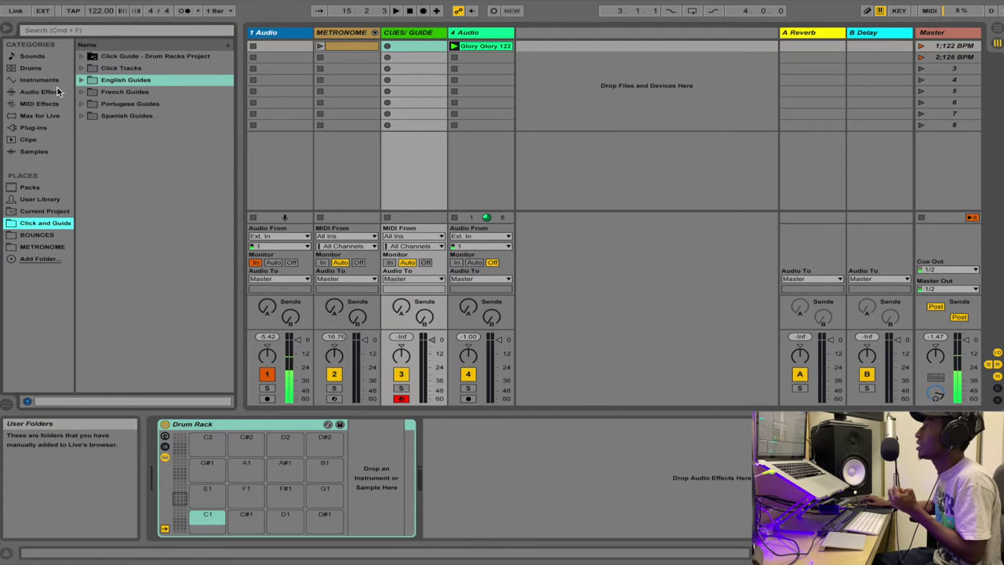
{"action": "left_click", "coordinate": [82, 81]}
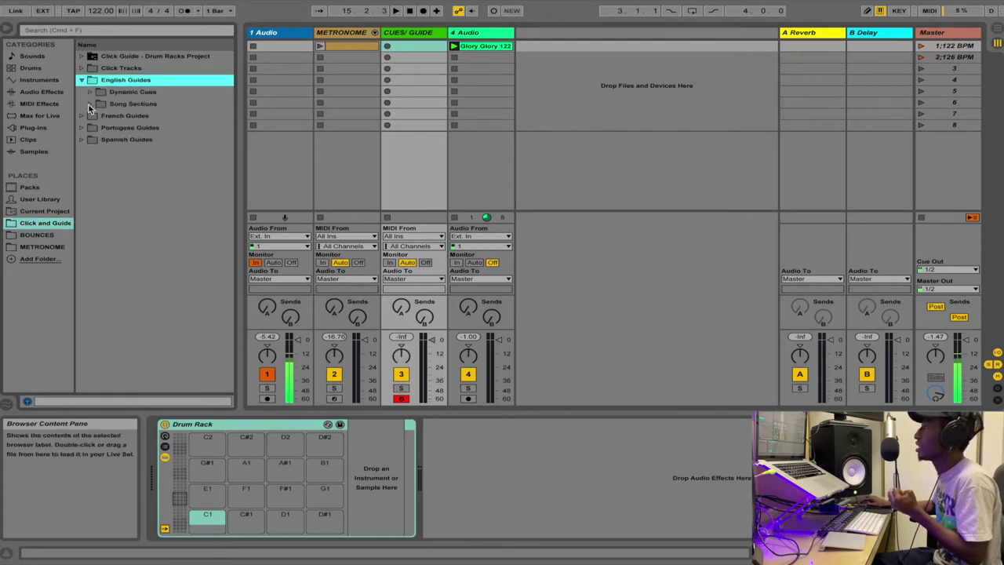
{"action": "left_click", "coordinate": [90, 104]}
{"action": "key", "text": "Down"}
{"action": "key", "text": "Down"}
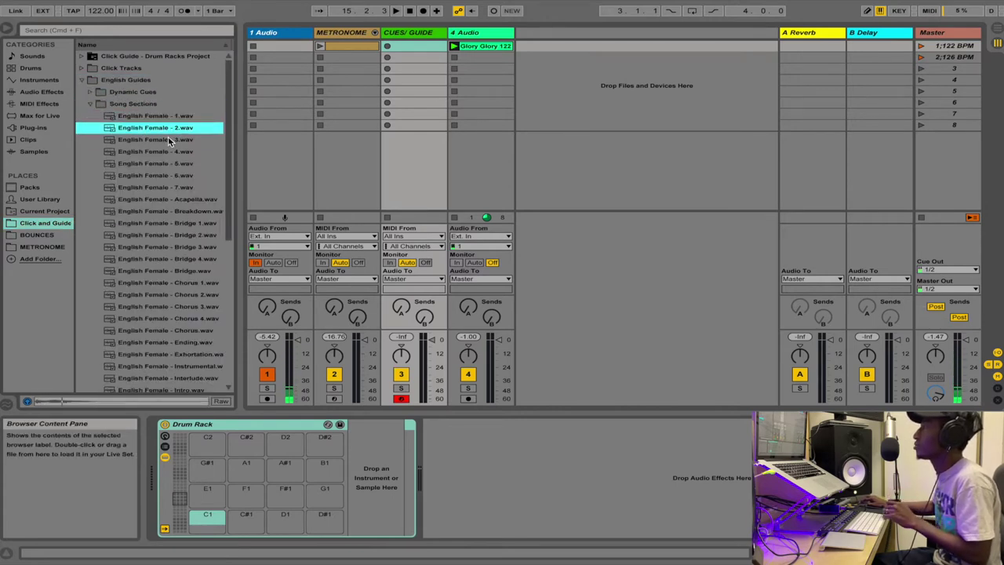
{"action": "key", "text": "Down"}
{"action": "key", "text": "Down"}
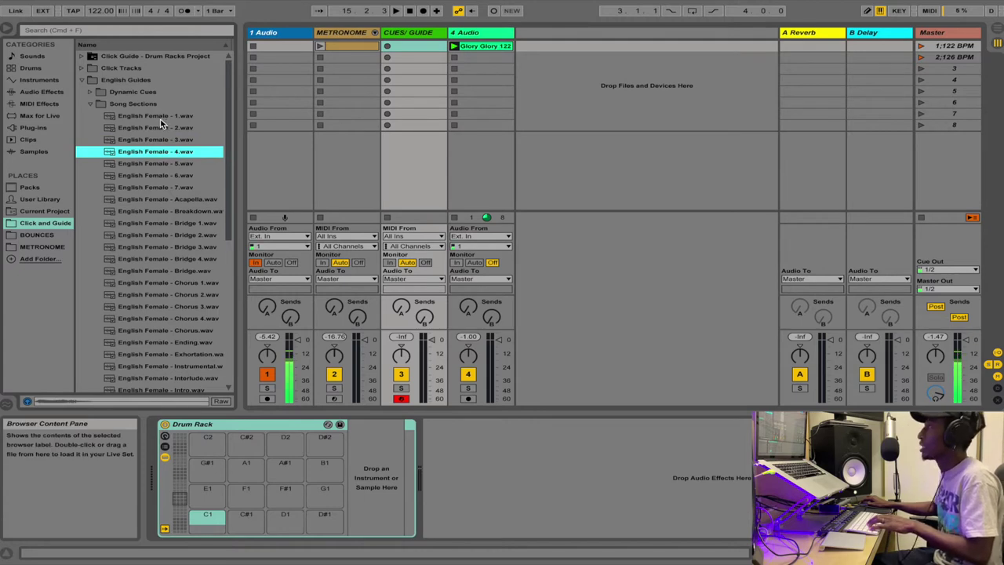
{"action": "left_click", "coordinate": [160, 118], "text": "shift"}
{"action": "left_click_drag", "start_coordinate": [153, 143], "coordinate": [226, 527]}
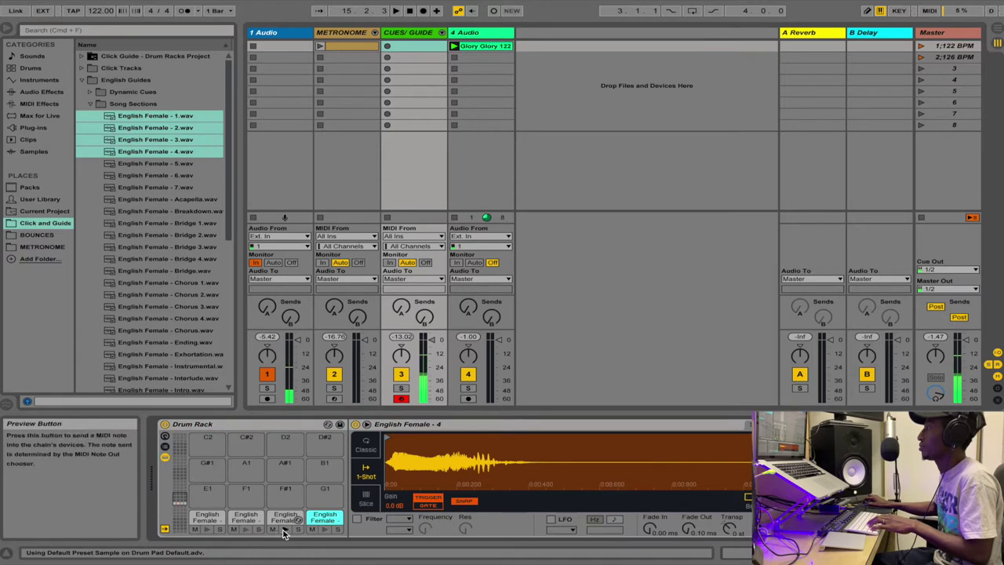
{"action": "left_click", "coordinate": [323, 530]}
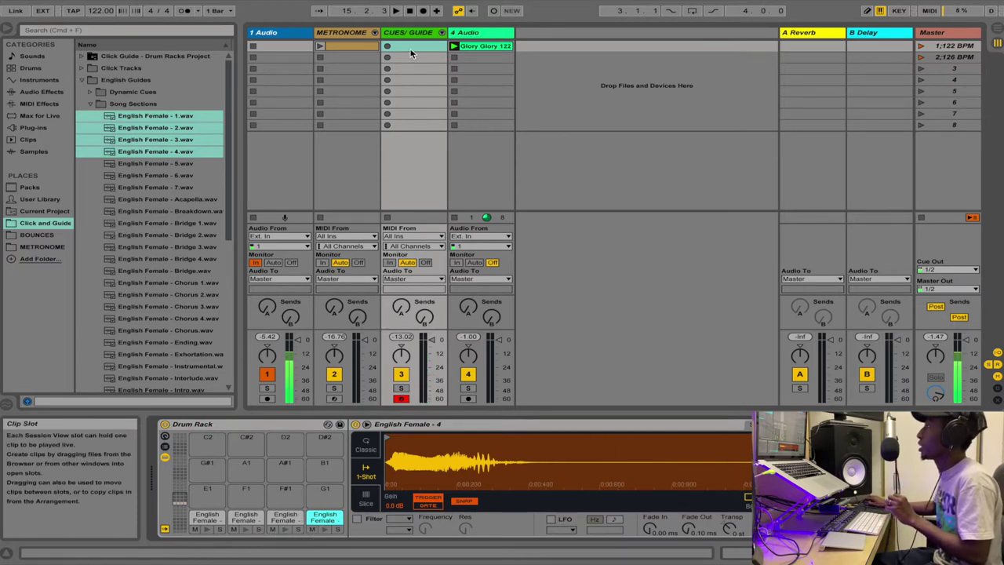
Step: Rename the MIDI clip in the METRONOME track's first slot as CLICK
{"action": "left_click", "coordinate": [345, 49]}
{"action": "right_click", "coordinate": [345, 48]}
{"action": "left_click", "coordinate": [343, 46]}
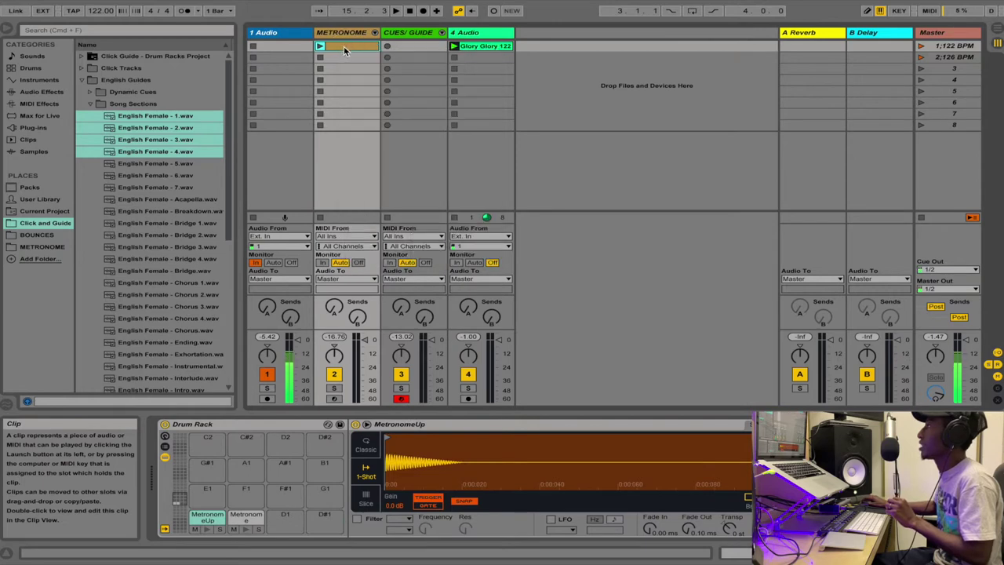
{"action": "right_click", "coordinate": [343, 46]}
{"action": "left_click", "coordinate": [379, 64]}
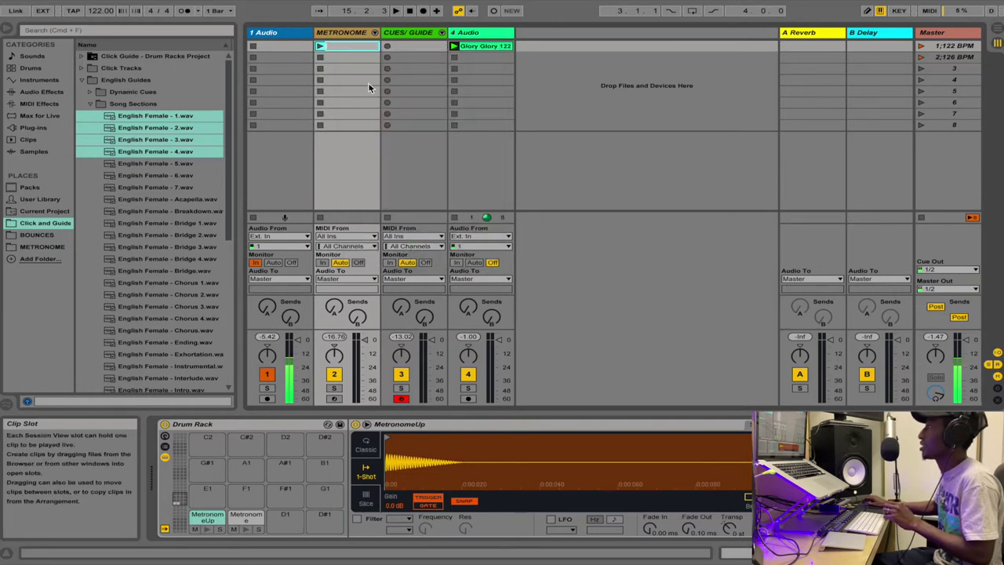
{"action": "type", "text": "CLICK"}
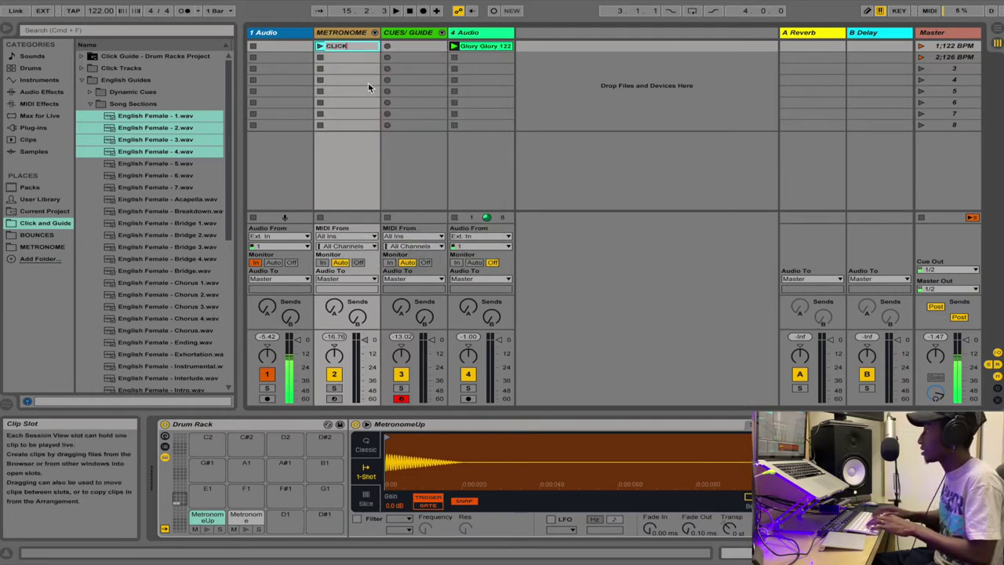
{"action": "key", "text": "Return"}
Step: Insert a MIDI clip in the CUES/ GUIDE track's first slot and name it CUE
{"action": "left_click", "coordinate": [409, 47]}
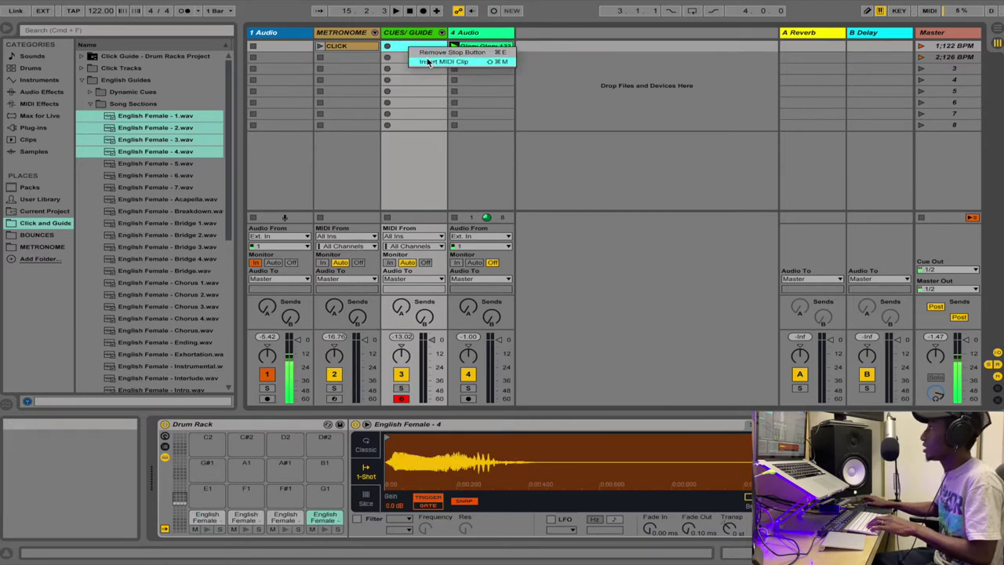
{"action": "key", "text": "super+shift+m"}
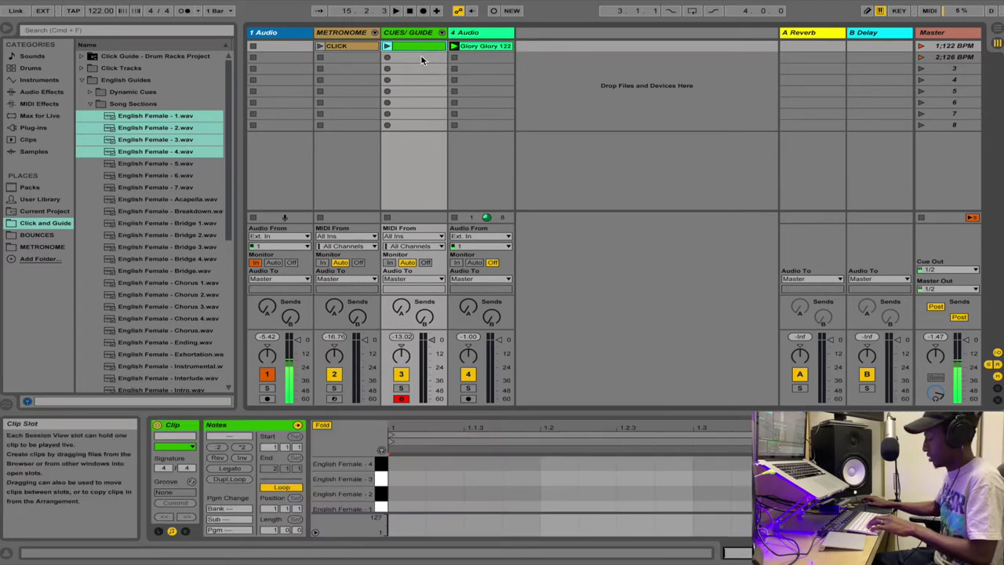
{"action": "right_click", "coordinate": [423, 55]}
{"action": "left_click", "coordinate": [451, 98]}
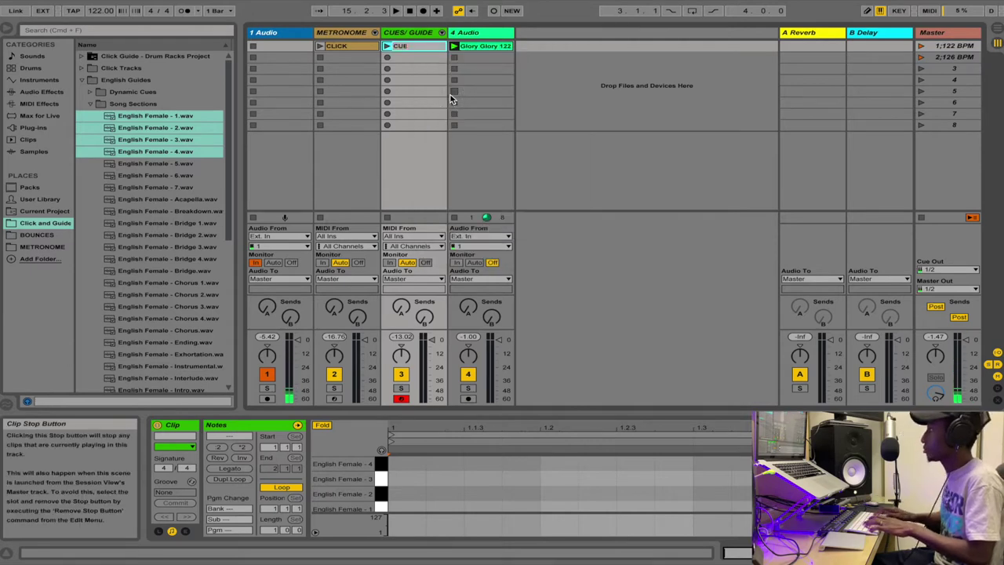
{"action": "key", "text": "Return"}
Step: Draw a 1/16 MetronomeUp note on the first beat of the CLICK clip
{"action": "left_click", "coordinate": [346, 47]}
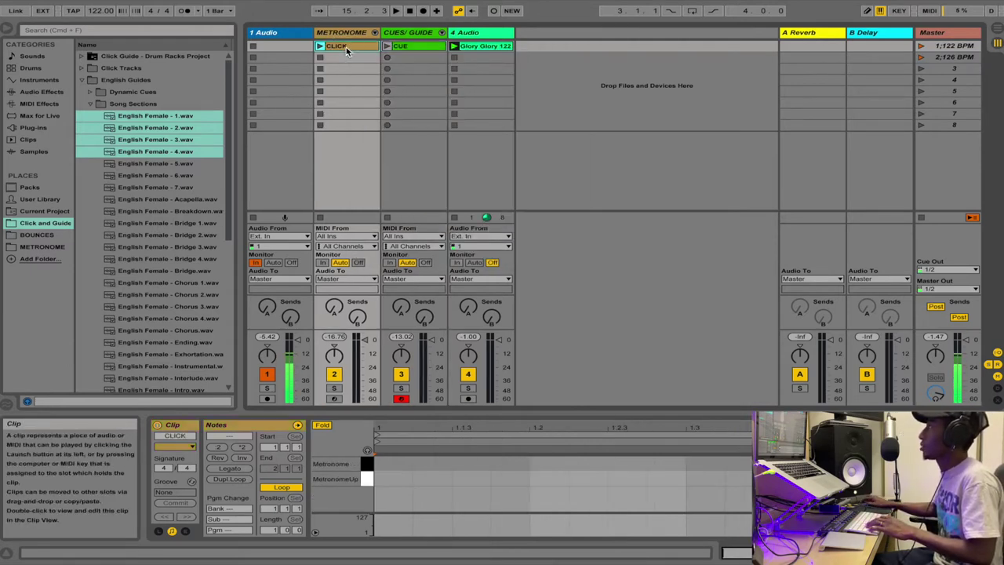
{"action": "left_click", "coordinate": [381, 486]}
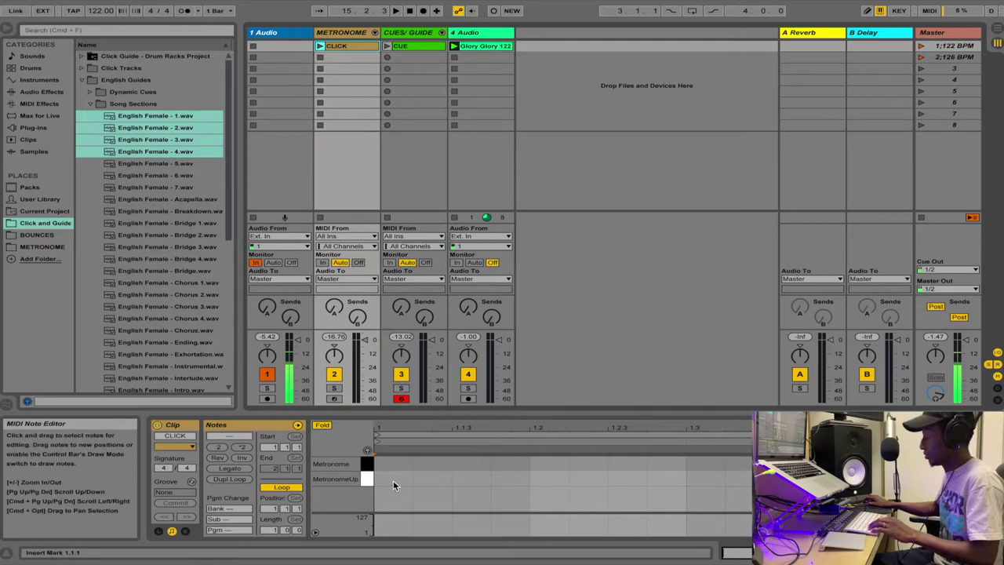
{"action": "key", "text": "b"}
{"action": "left_click", "coordinate": [396, 478]}
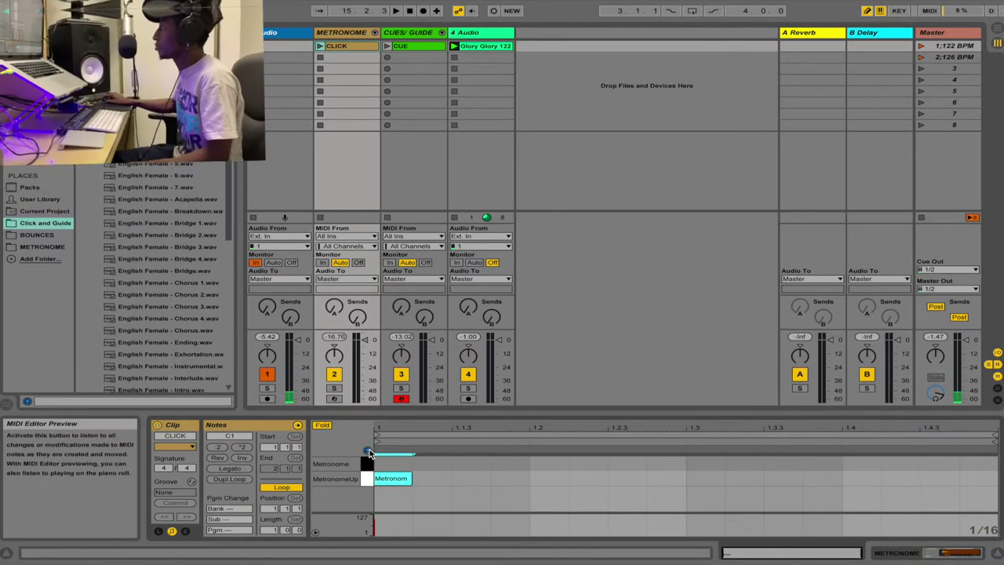
Step: Draw 1/16 Metronome notes on beats 2, 3 and 4 of the CLICK clip
{"action": "left_click", "coordinate": [549, 462]}
{"action": "left_click", "coordinate": [703, 462]}
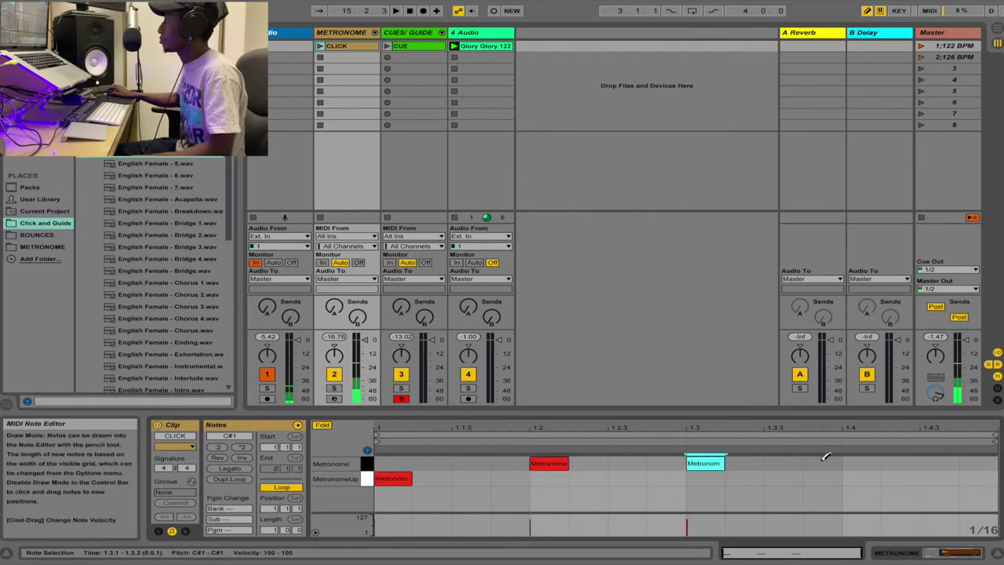
{"action": "left_click", "coordinate": [859, 462]}
Step: Draw 1/16 notes for English Female - 1, 2, 3 and 4 on beats 1 to 4 of the CUE clip
{"action": "left_click", "coordinate": [407, 47]}
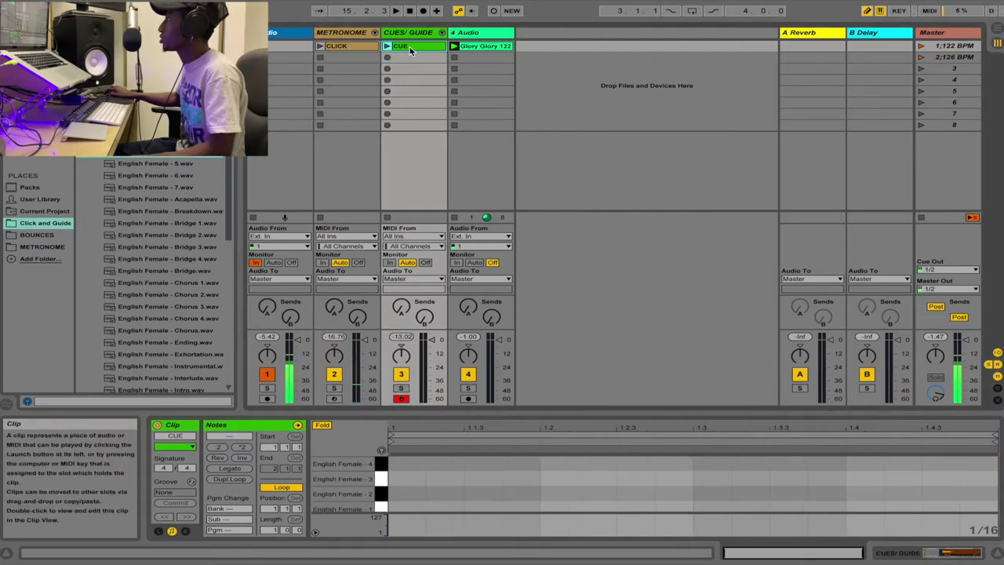
{"action": "left_click", "coordinate": [403, 508]}
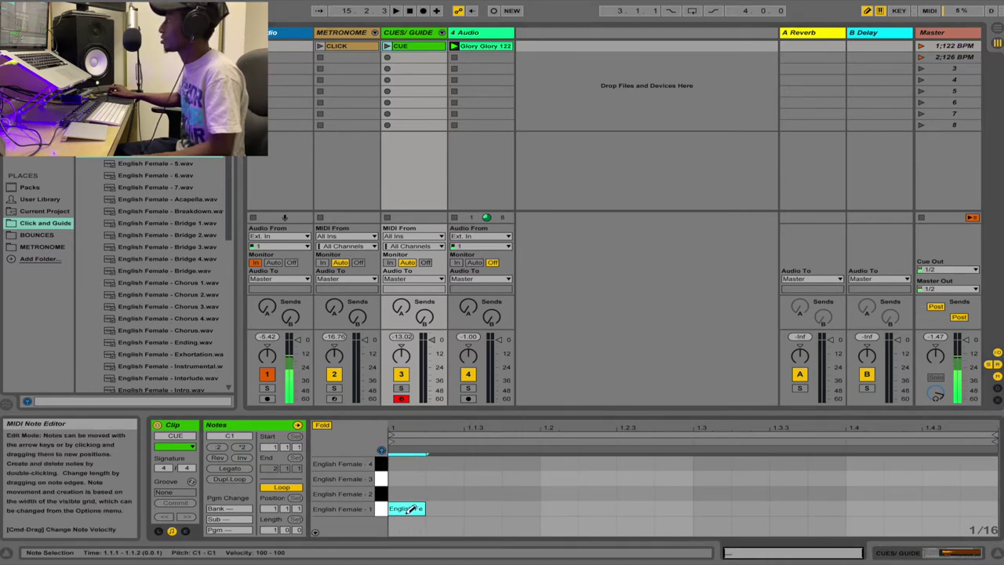
{"action": "left_click", "coordinate": [548, 492]}
{"action": "left_click", "coordinate": [700, 476]}
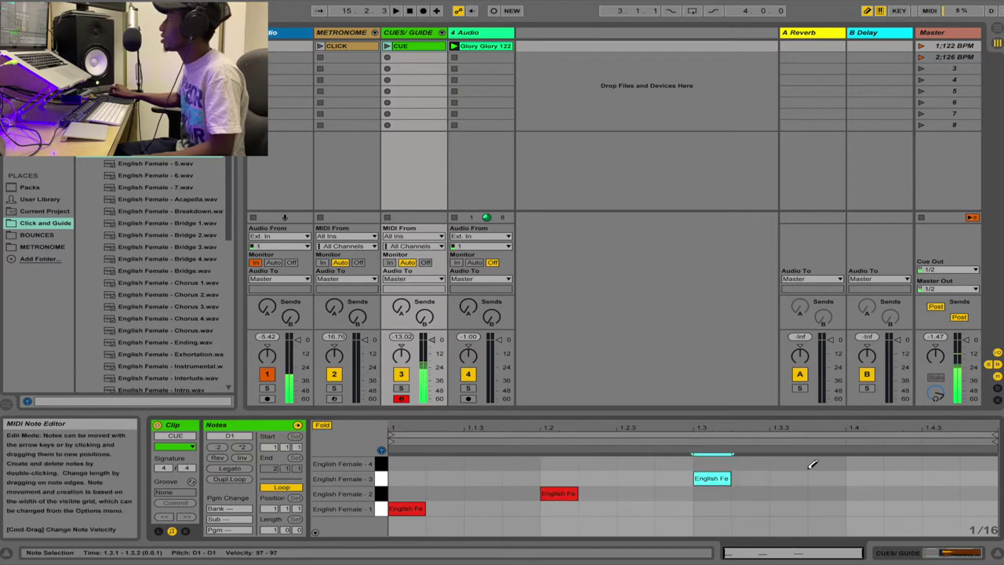
{"action": "left_click", "coordinate": [850, 464]}
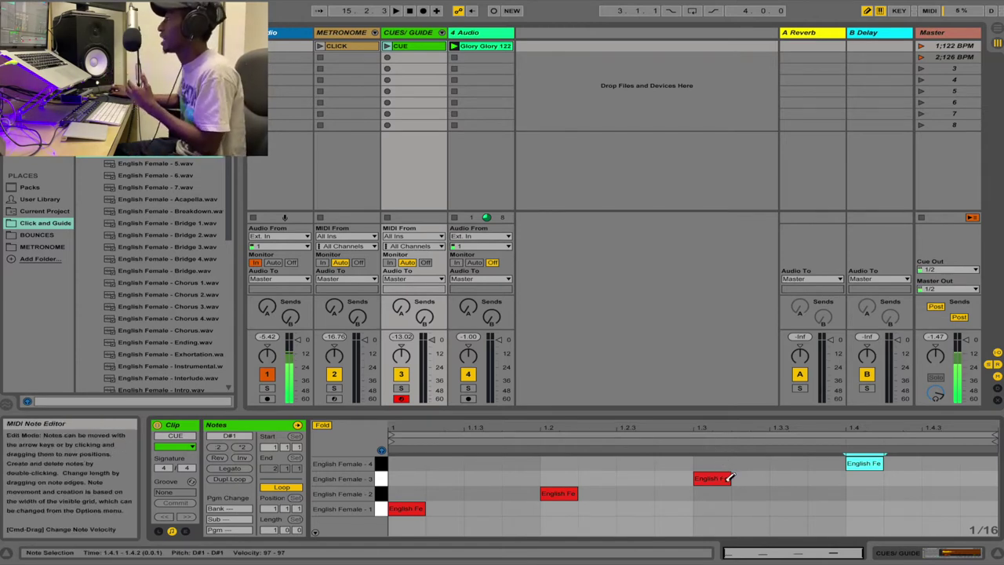
Step: Rename the 4 Audio track holding the Glory Glory 122 clip as LOOPS
{"action": "left_click", "coordinate": [480, 45]}
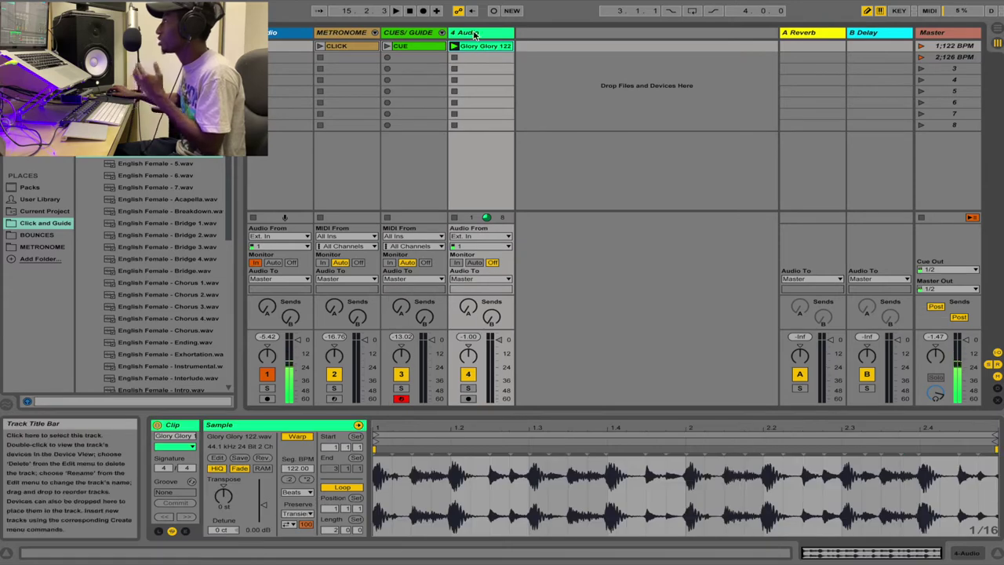
{"action": "left_click", "coordinate": [473, 35]}
{"action": "right_click", "coordinate": [473, 35]}
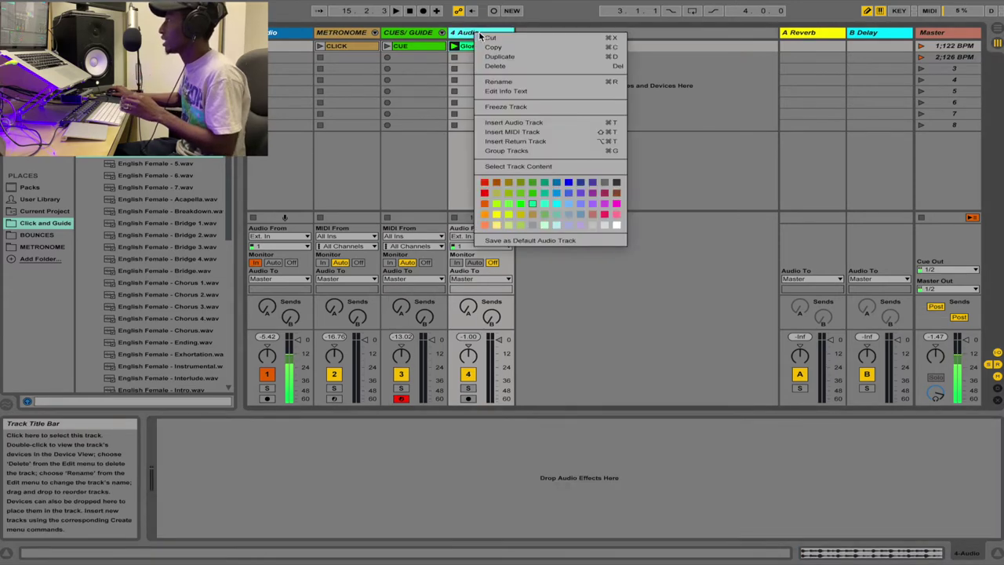
{"action": "left_click", "coordinate": [529, 80]}
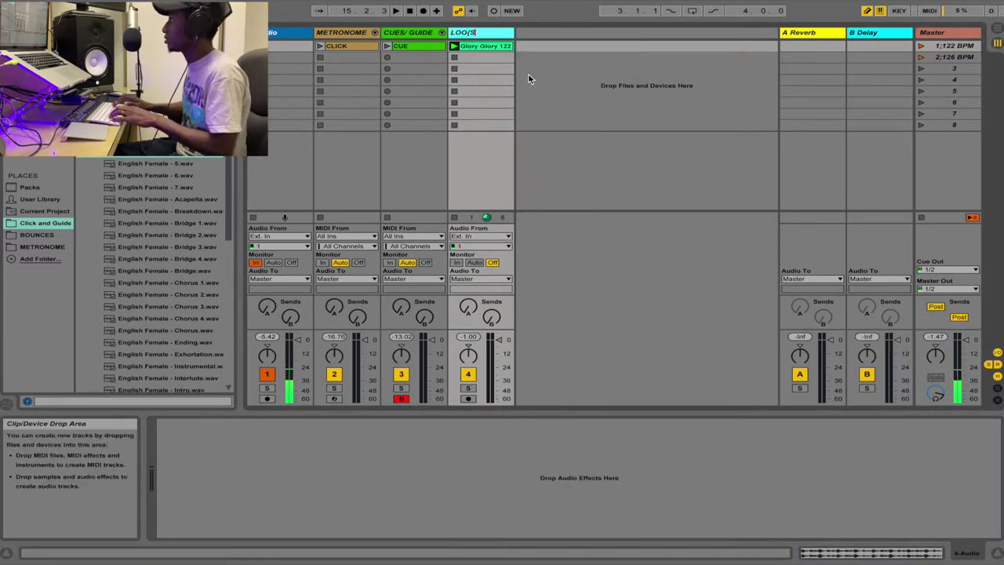
{"action": "type", "text": "LOOPS"}
{"action": "key", "text": "Return"}
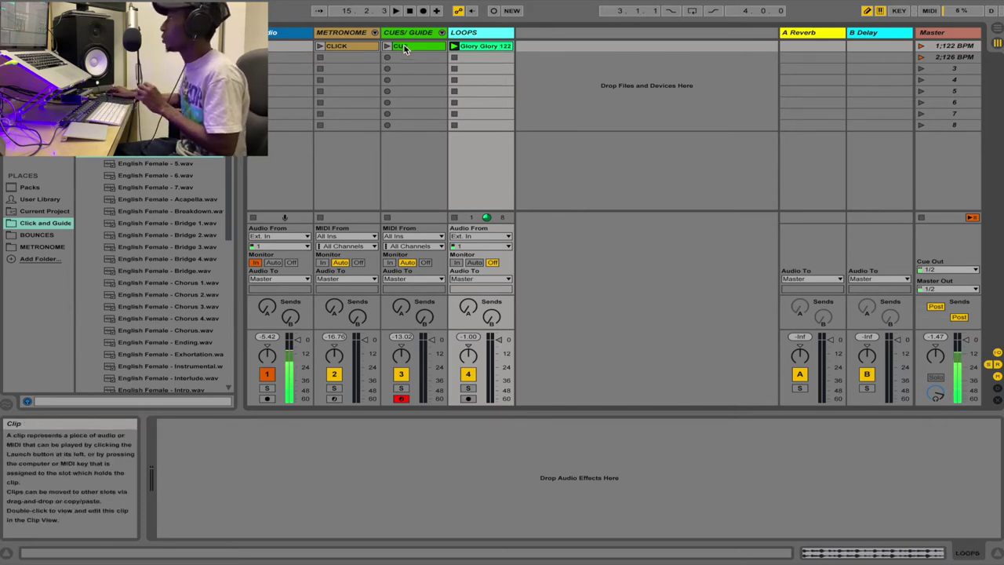
{"action": "left_click", "coordinate": [349, 35]}
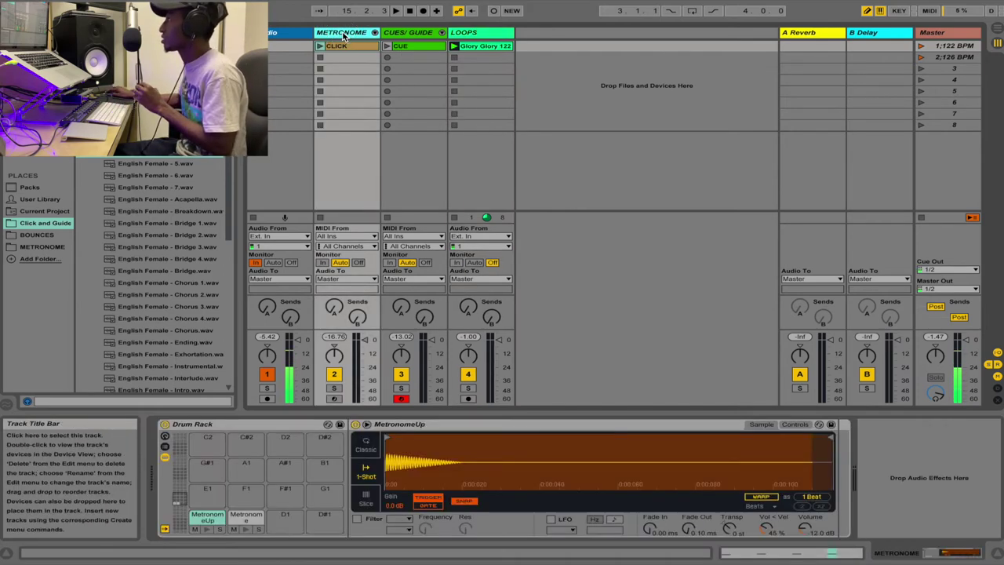
{"action": "left_click", "coordinate": [482, 48]}
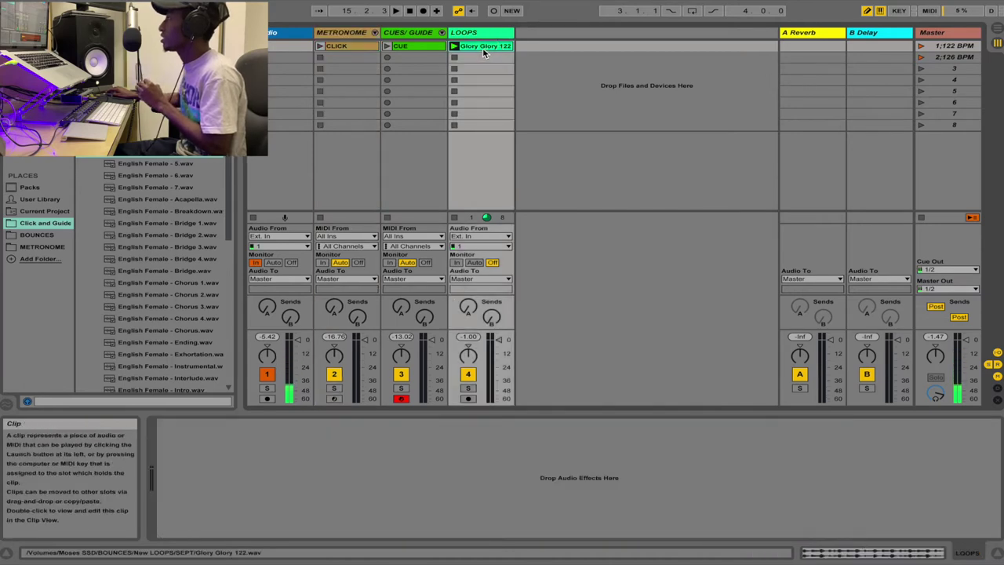
{"action": "left_click", "coordinate": [404, 47]}
{"action": "left_click", "coordinate": [353, 46]}
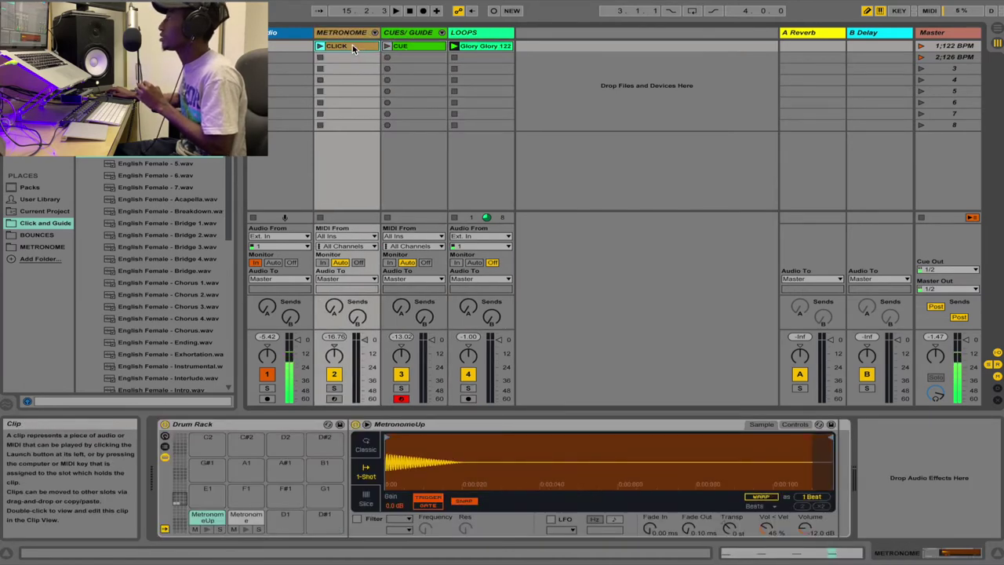
{"action": "left_click", "coordinate": [408, 33]}
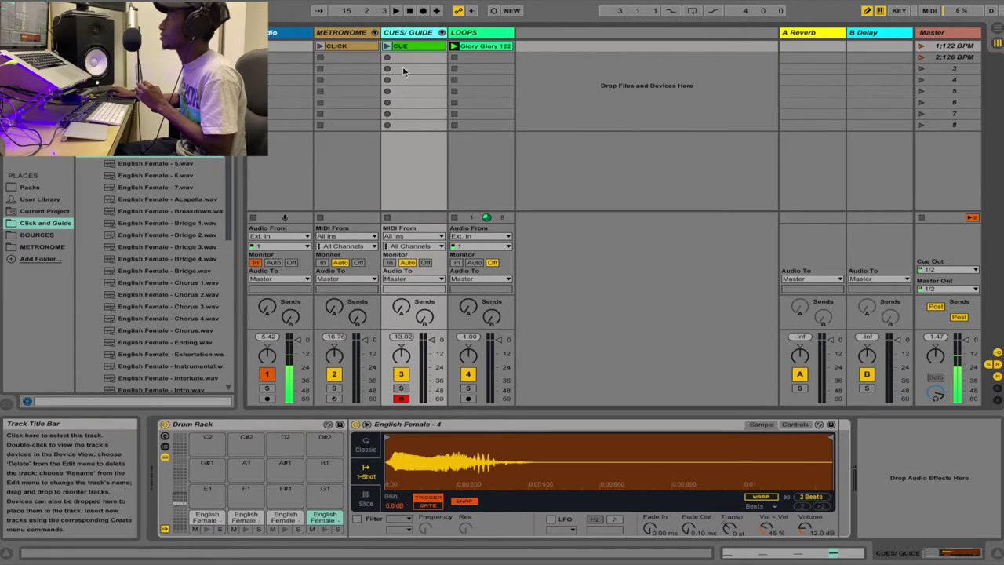
Step: Duplicate the loops of the CLICK and CUE clips so each is two bars long
{"action": "double_click", "coordinate": [349, 44]}
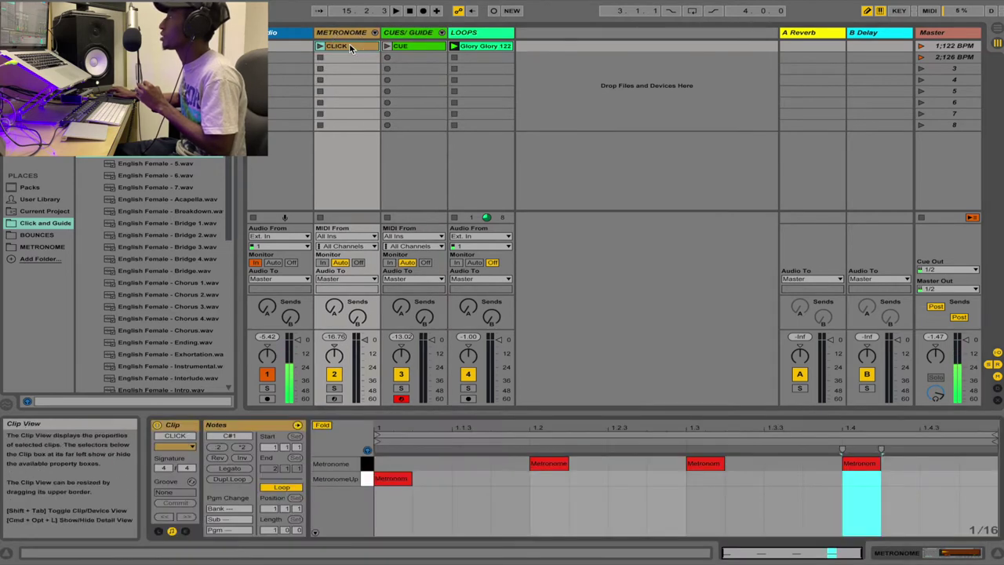
{"action": "left_click", "coordinate": [238, 484]}
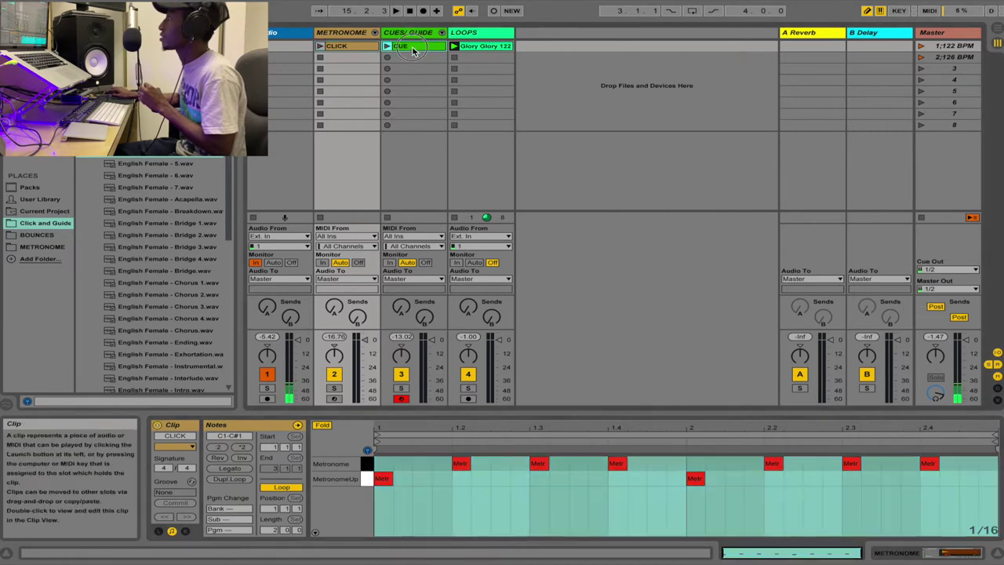
{"action": "left_click", "coordinate": [414, 47]}
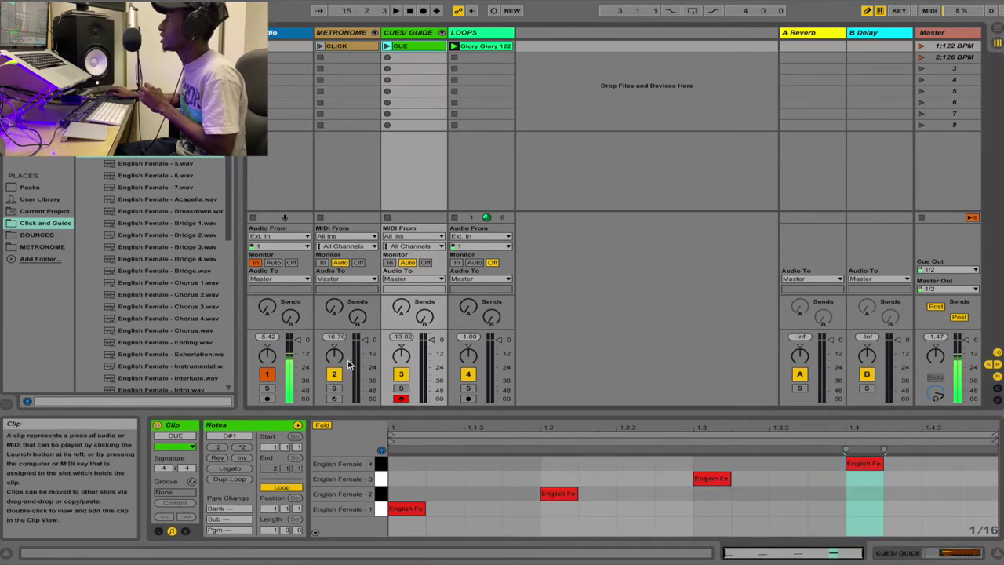
{"action": "left_click", "coordinate": [233, 479]}
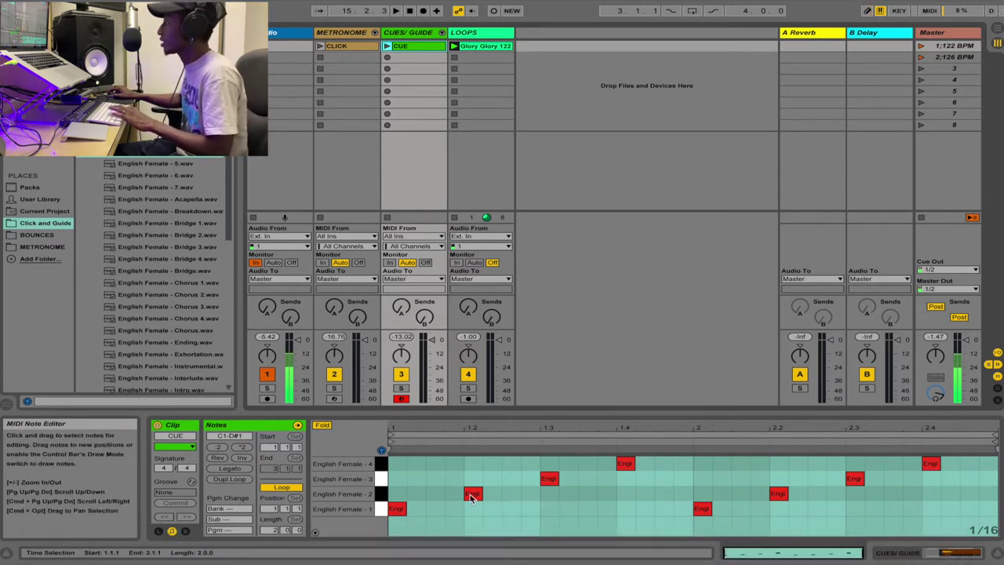
Step: In the CUE clip's first bar, delete the beat 2 and beat 4 notes and move the beat 3 note to English Female - 2
{"action": "left_click", "coordinate": [471, 494]}
{"action": "key", "text": "Delete"}
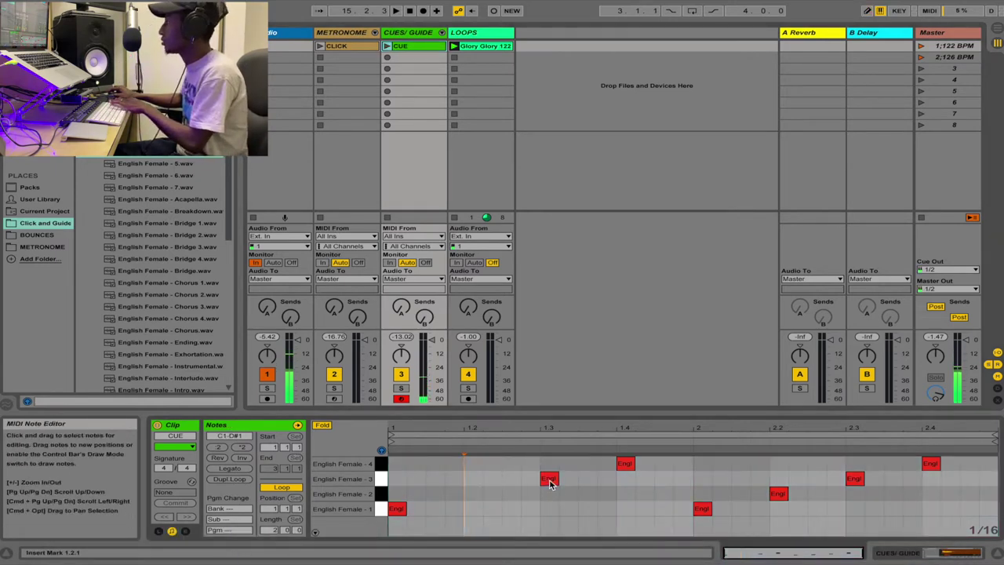
{"action": "left_click_drag", "start_coordinate": [549, 482], "coordinate": [549, 494]}
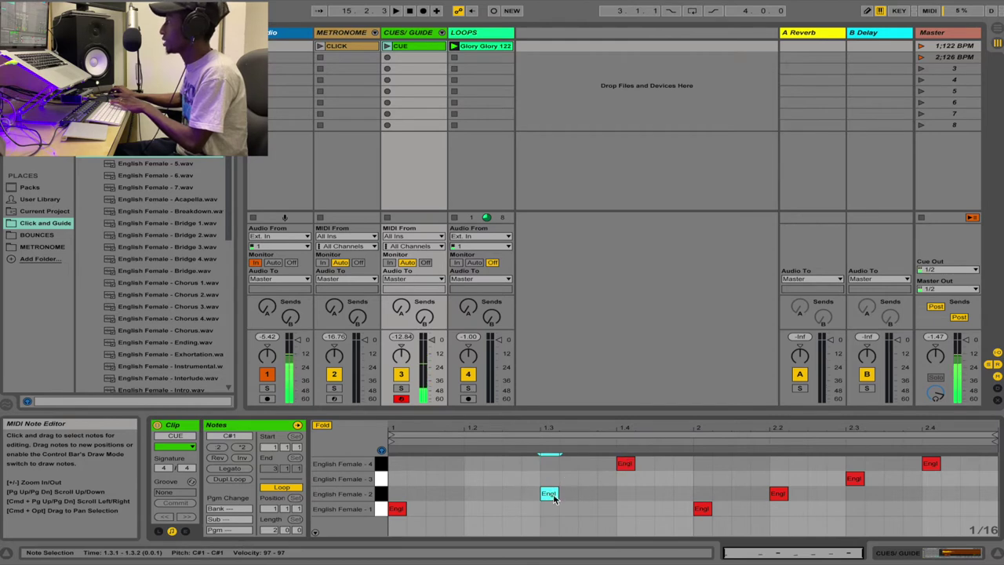
{"action": "left_click", "coordinate": [624, 463]}
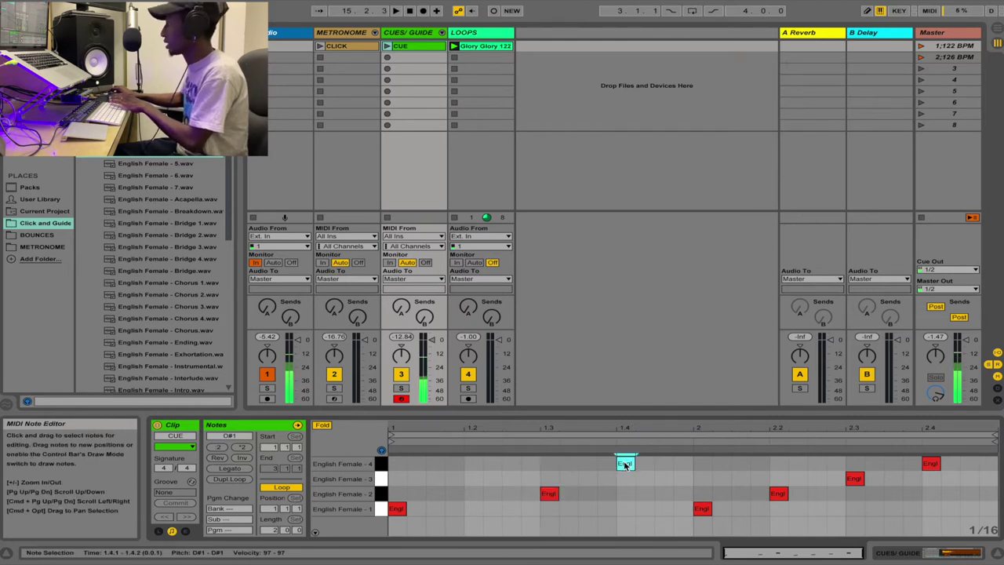
{"action": "key", "text": "Delete"}
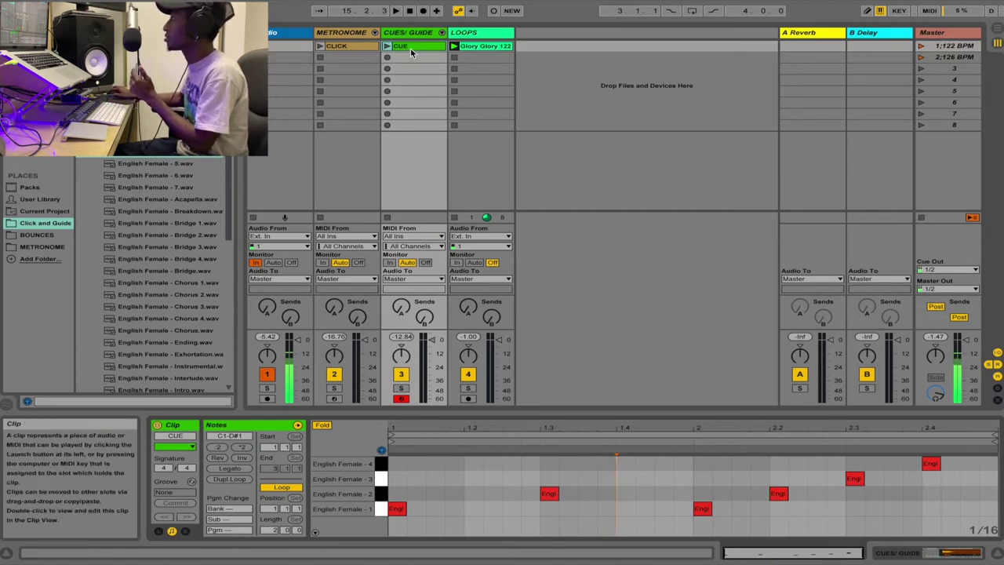
Step: Audition the 1;122 BPM scene with the LOOPS track muted, and reactivate LOOPS after checking the click and cue
{"action": "left_click", "coordinate": [358, 47]}
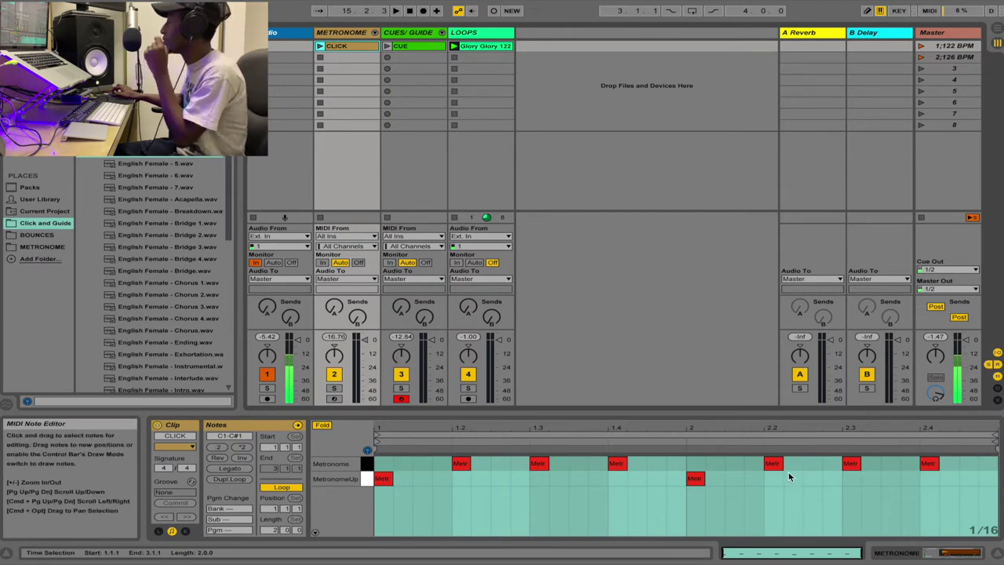
{"action": "left_click", "coordinate": [468, 377]}
{"action": "left_click", "coordinate": [468, 378]}
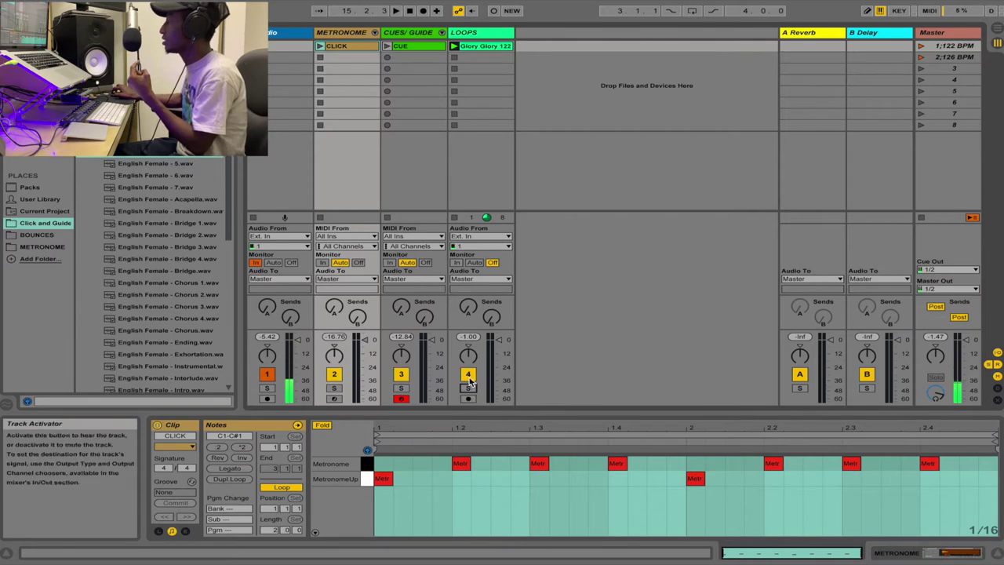
{"action": "left_click", "coordinate": [922, 47]}
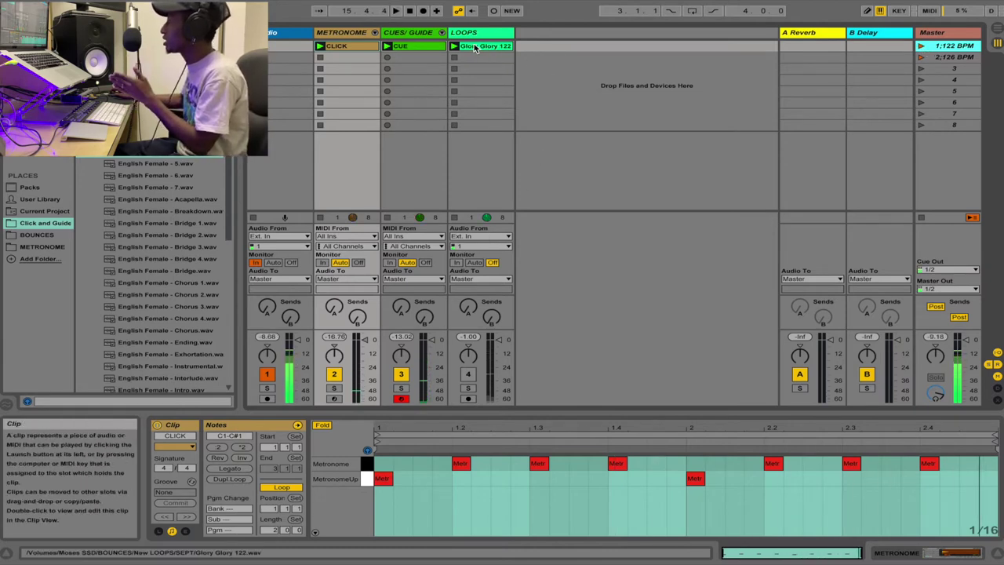
{"action": "left_click", "coordinate": [467, 374]}
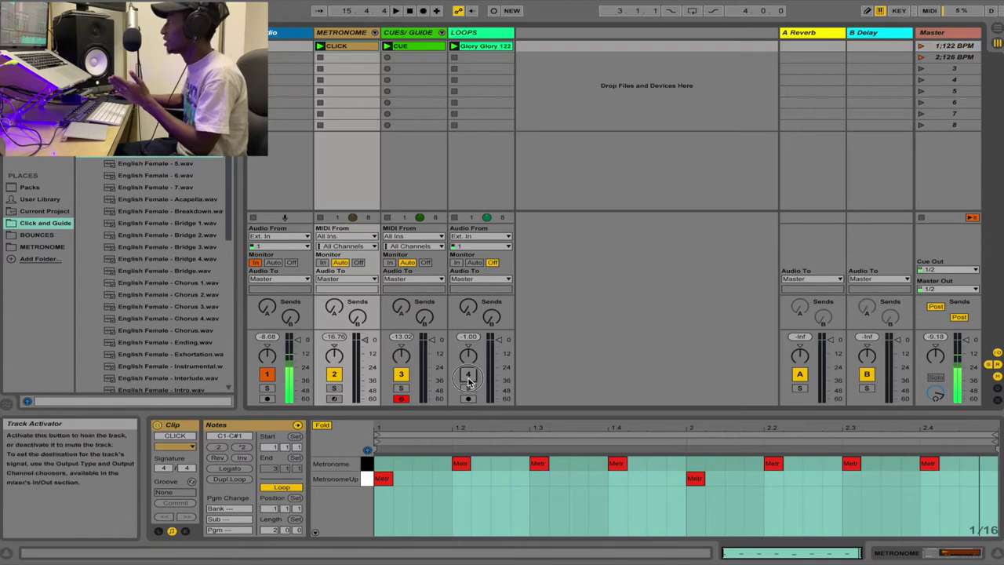
Step: Slice the Glory Glory 122 clip to a new MIDI track, one slice per Transient, with the Built-in preset and warped timing preserved
{"action": "right_click", "coordinate": [488, 49]}
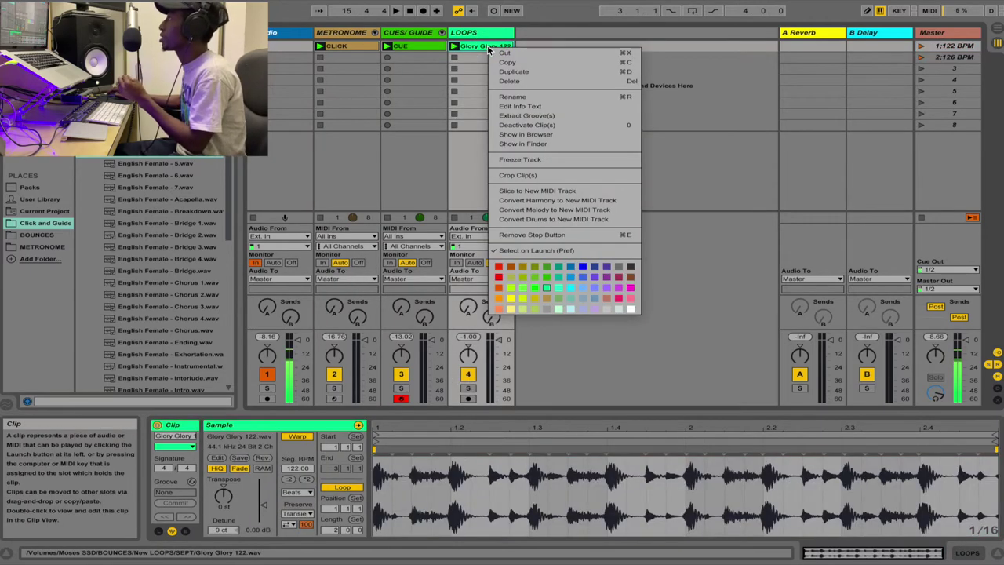
{"action": "left_click", "coordinate": [560, 192]}
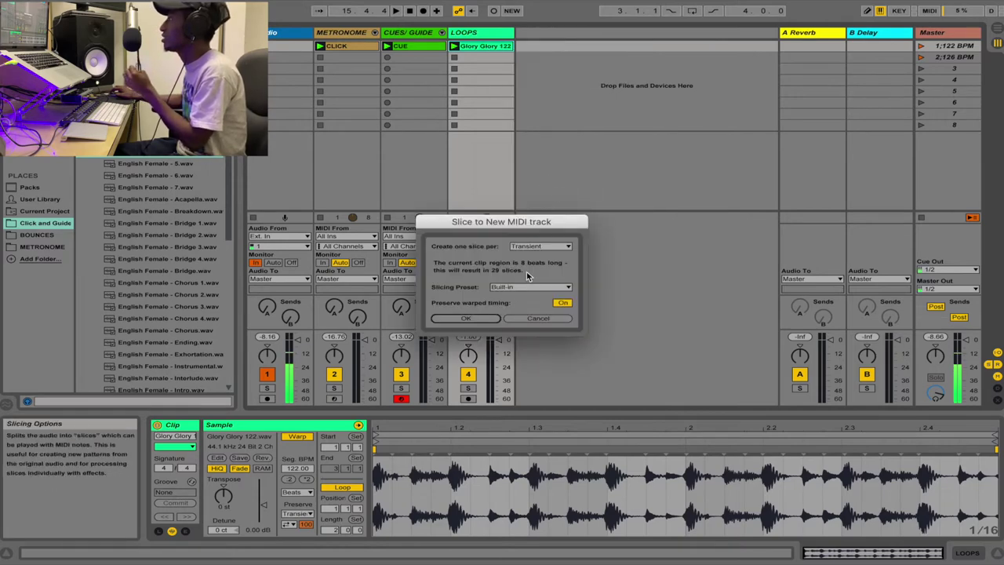
{"action": "left_click", "coordinate": [466, 319]}
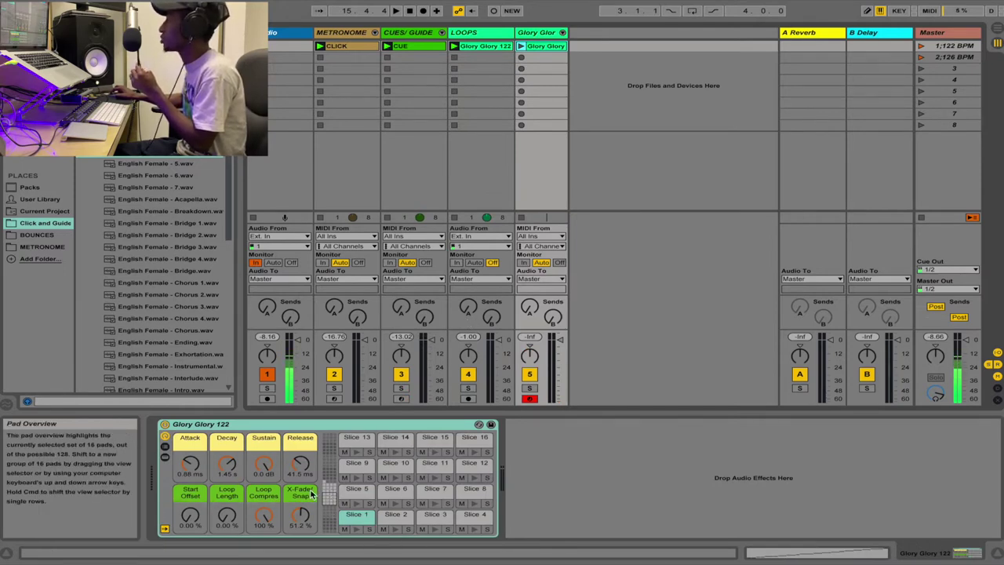
Step: Mute the LOOPS, CUES/ GUIDE and METRONOME tracks and launch the 1;122 BPM scene to hear the sliced track
{"action": "left_click", "coordinate": [469, 375]}
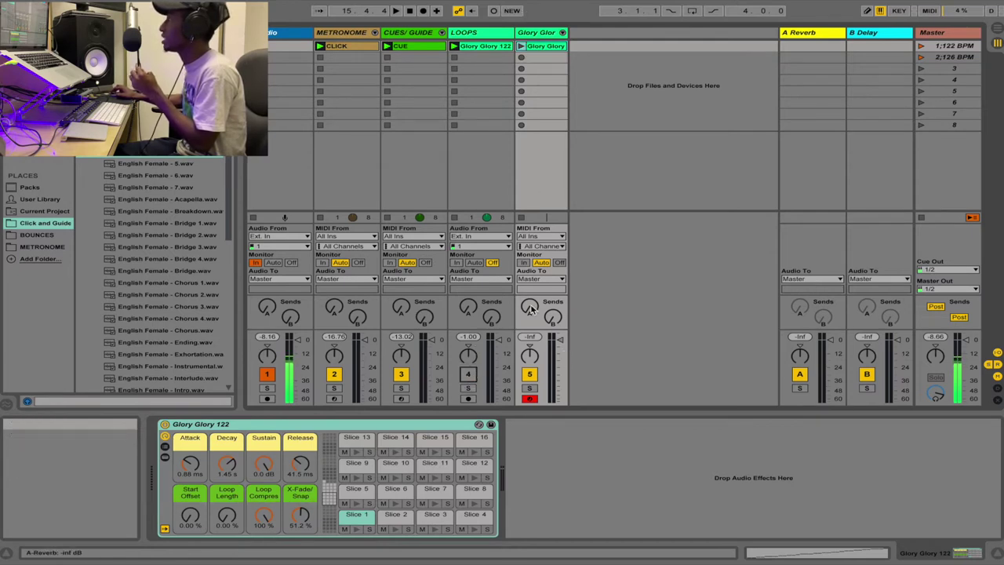
{"action": "left_click", "coordinate": [400, 374]}
{"action": "left_click", "coordinate": [334, 374]}
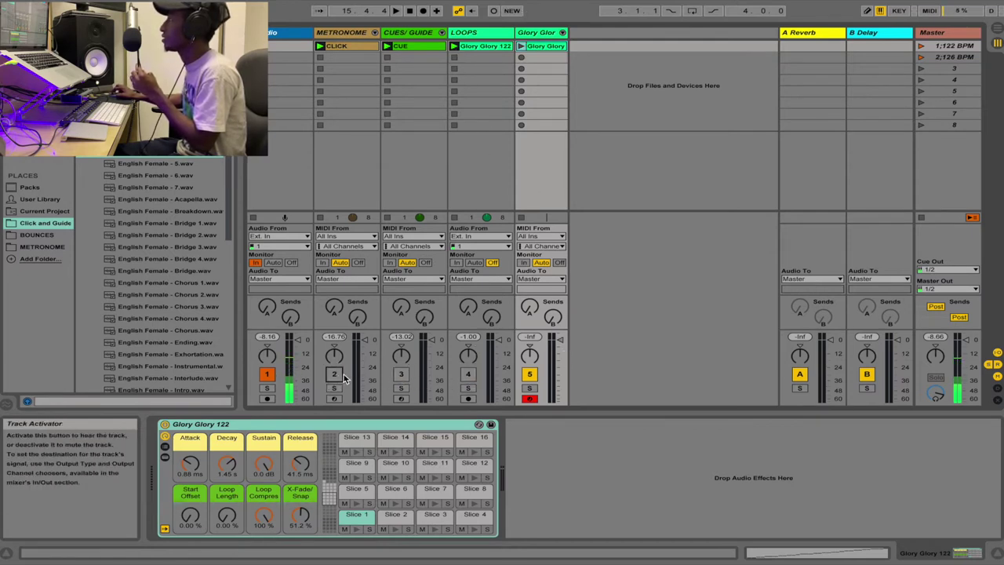
{"action": "left_click", "coordinate": [921, 49]}
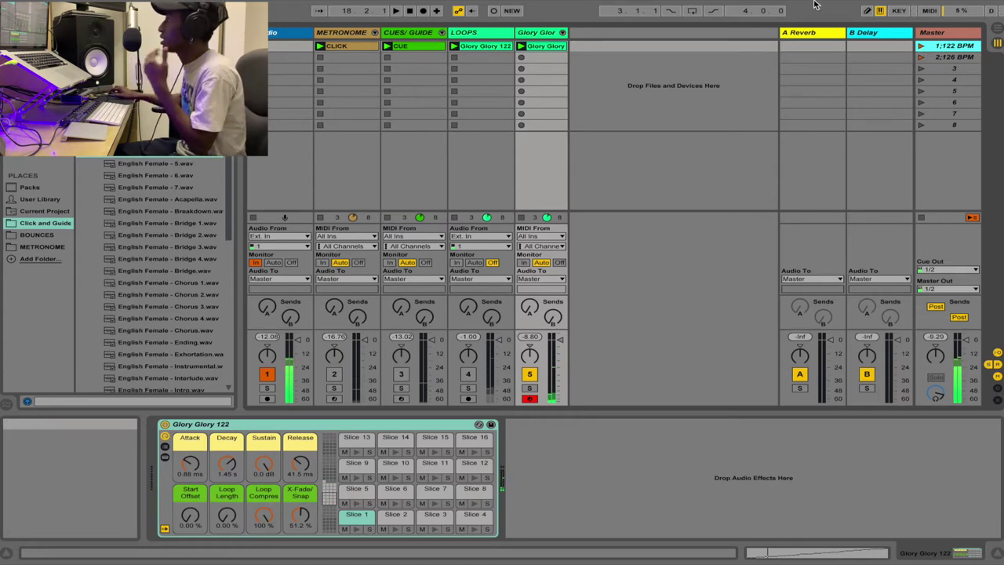
Step: Open the sliced Glory Glory clip in an enlarged note editor and duplicate its loop to four bars
{"action": "double_click", "coordinate": [538, 51]}
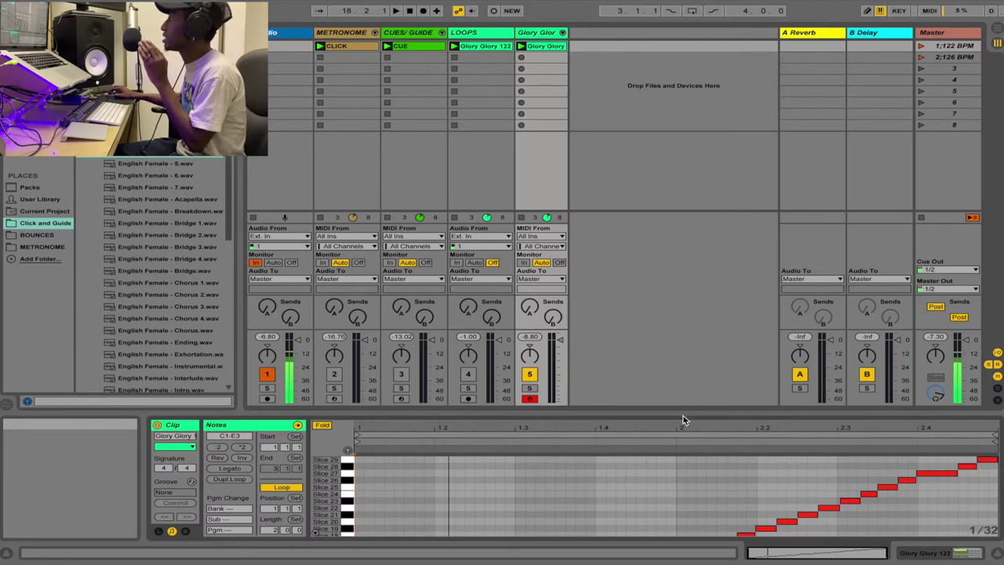
{"action": "left_click_drag", "start_coordinate": [683, 409], "coordinate": [705, 188]}
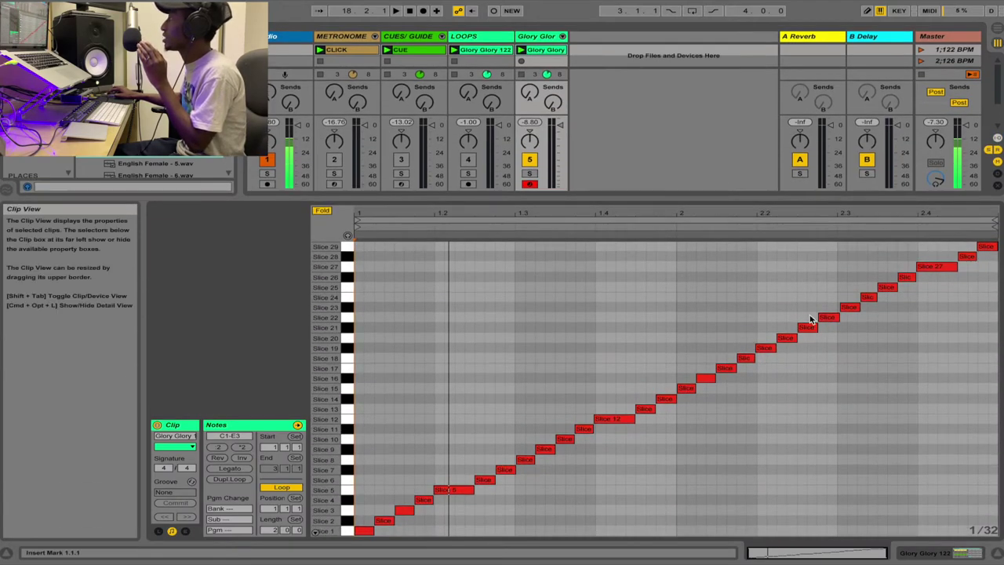
{"action": "left_click", "coordinate": [229, 479]}
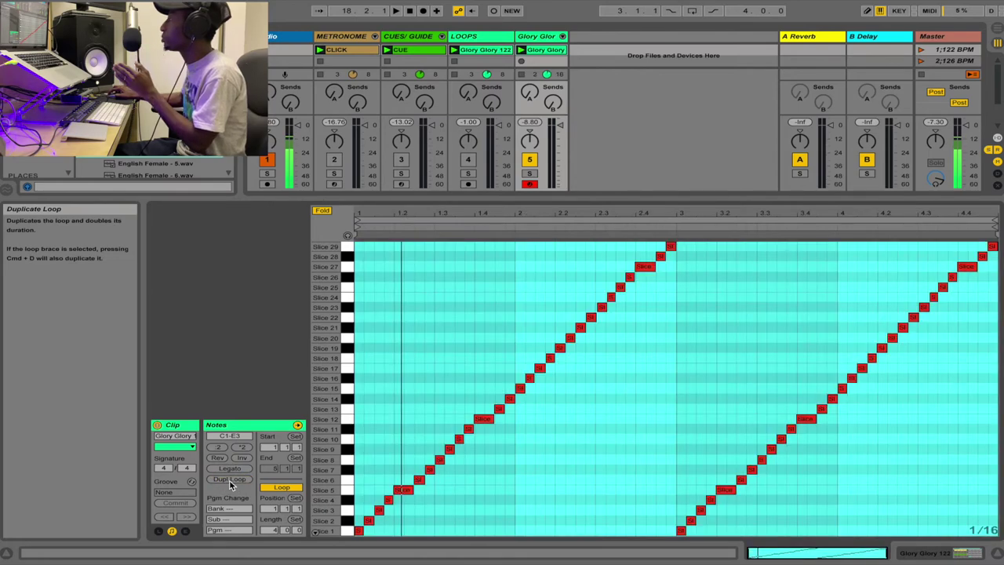
{"action": "left_click", "coordinate": [656, 533]}
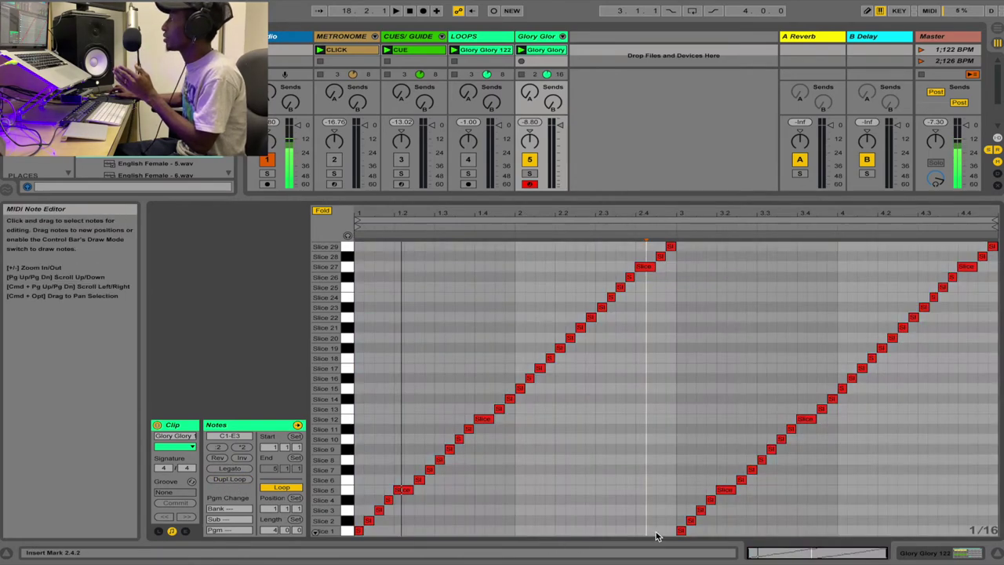
Step: Delete the notes in the first two bars of the sliced Glory Glory clip, start its loop at bar 3, and launch the 1;122 BPM scene
{"action": "left_click_drag", "start_coordinate": [672, 531], "coordinate": [325, 208]}
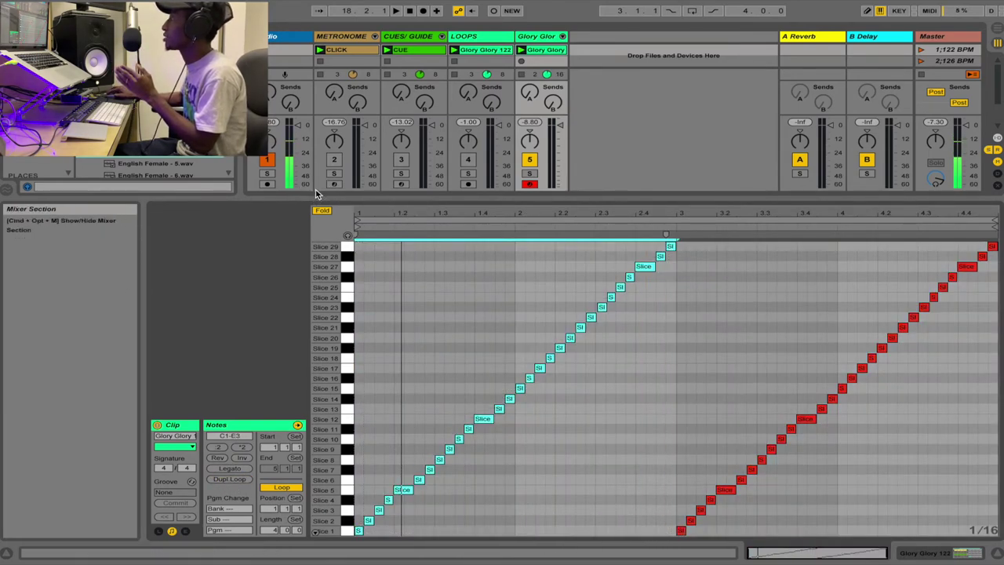
{"action": "key", "text": "Delete"}
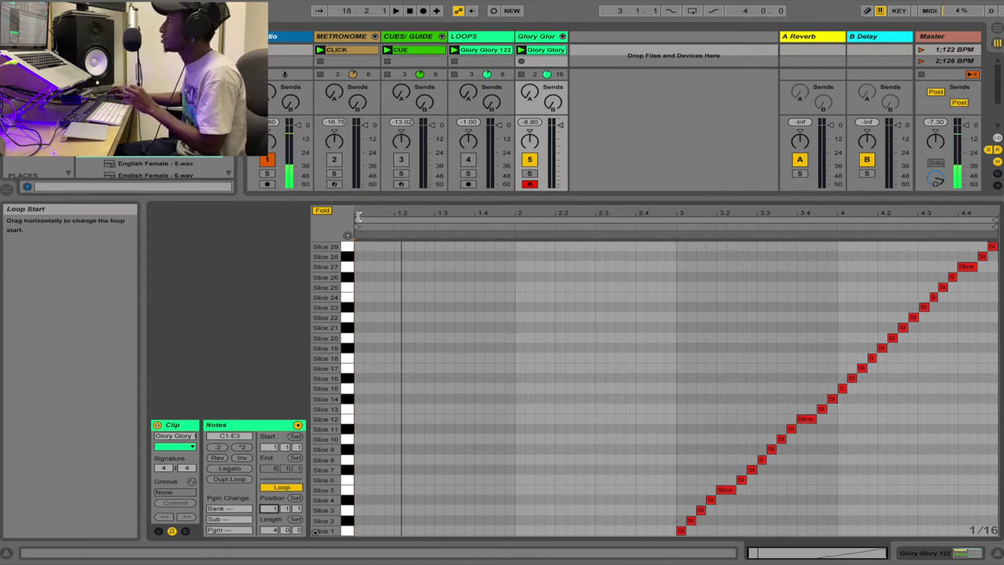
{"action": "left_click_drag", "start_coordinate": [358, 221], "coordinate": [679, 221]}
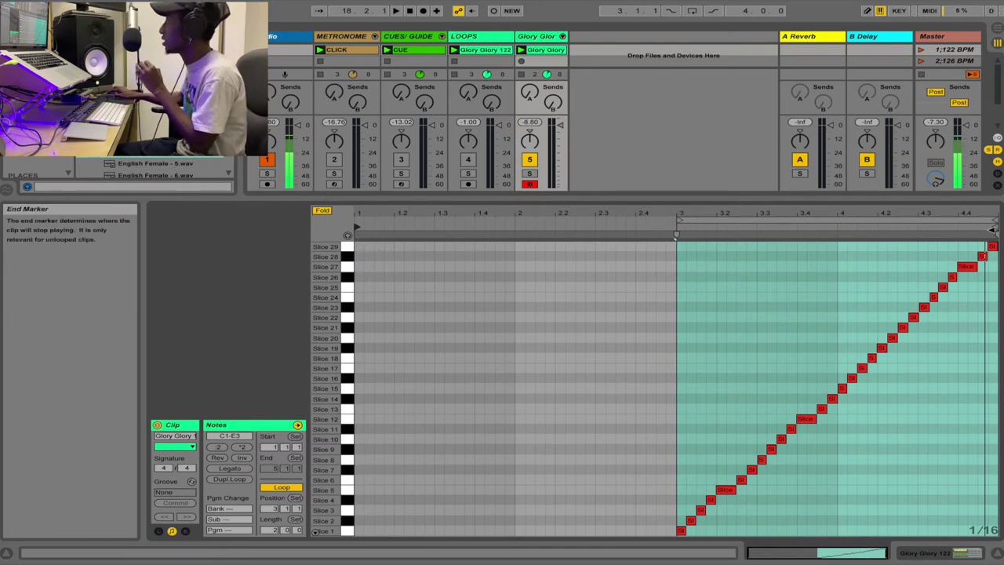
{"action": "left_click", "coordinate": [921, 52]}
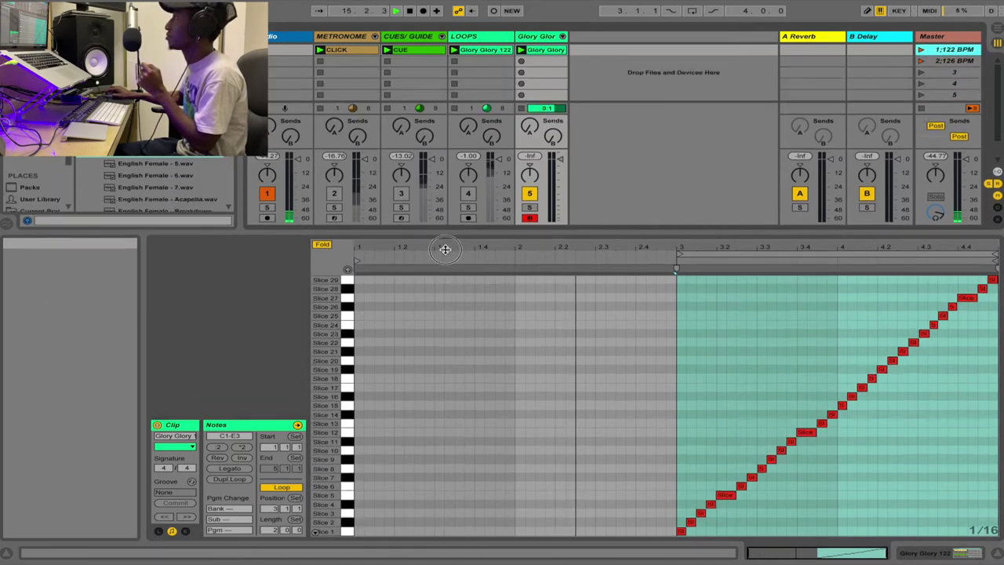
Step: Shrink the note editor, reactivate the METRONOME and CUES/ GUIDE tracks, and launch the 1;122 BPM scene
{"action": "left_click_drag", "start_coordinate": [443, 194], "coordinate": [422, 416]}
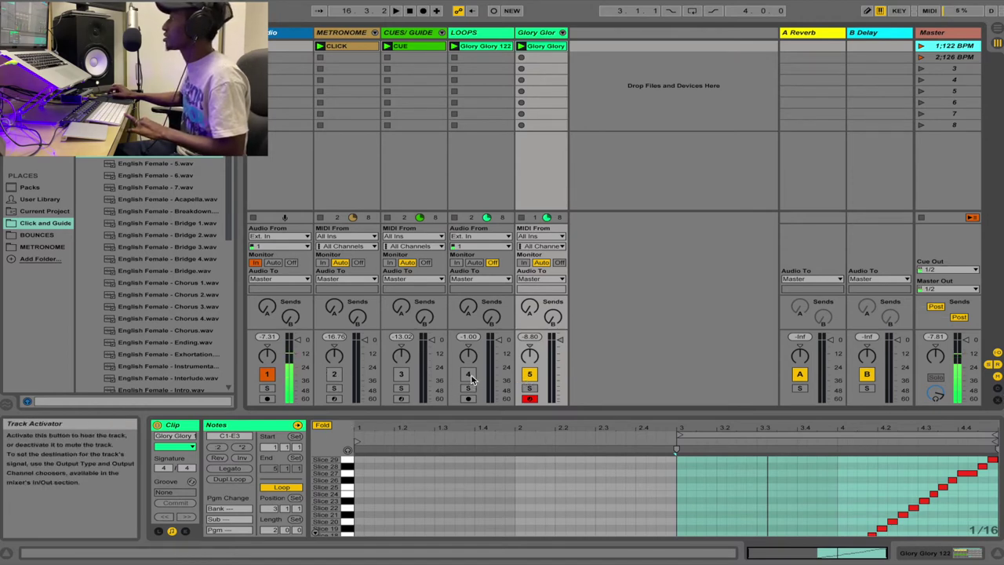
{"action": "left_click", "coordinate": [401, 375]}
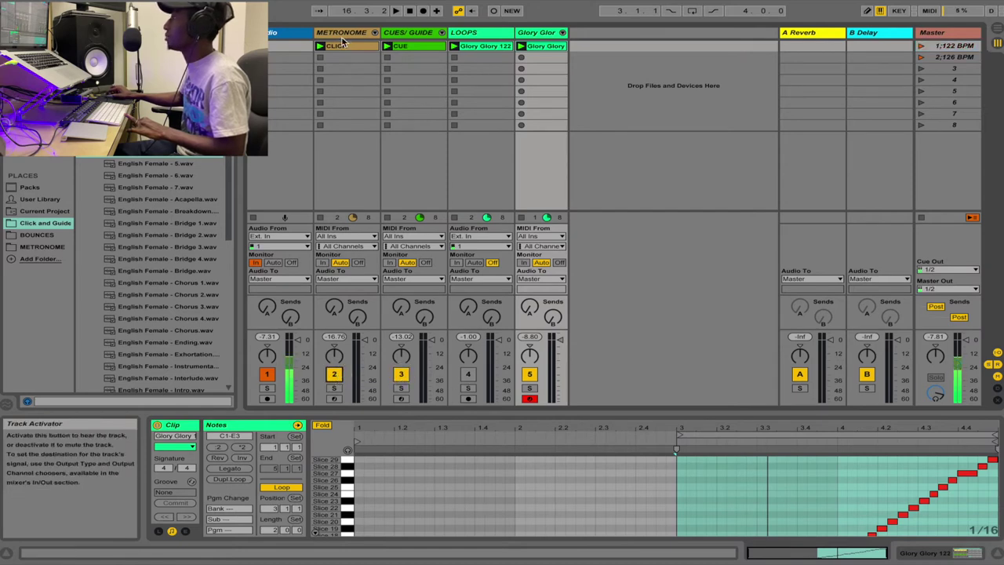
{"action": "left_click", "coordinate": [921, 46]}
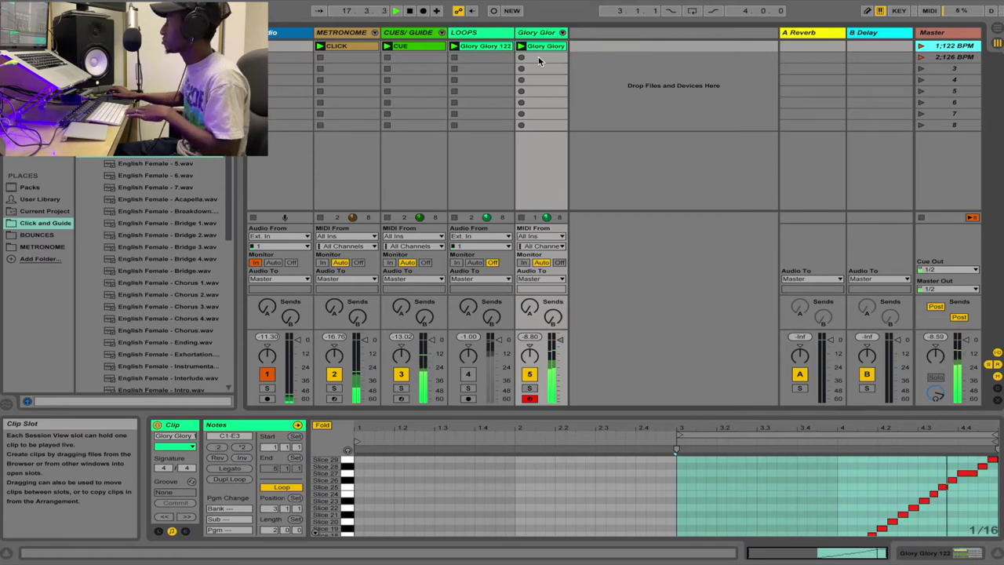
Step: Turn off looping for the CUE clip and launch the 1;122 BPM scene to hear the count-in
{"action": "left_click", "coordinate": [410, 46]}
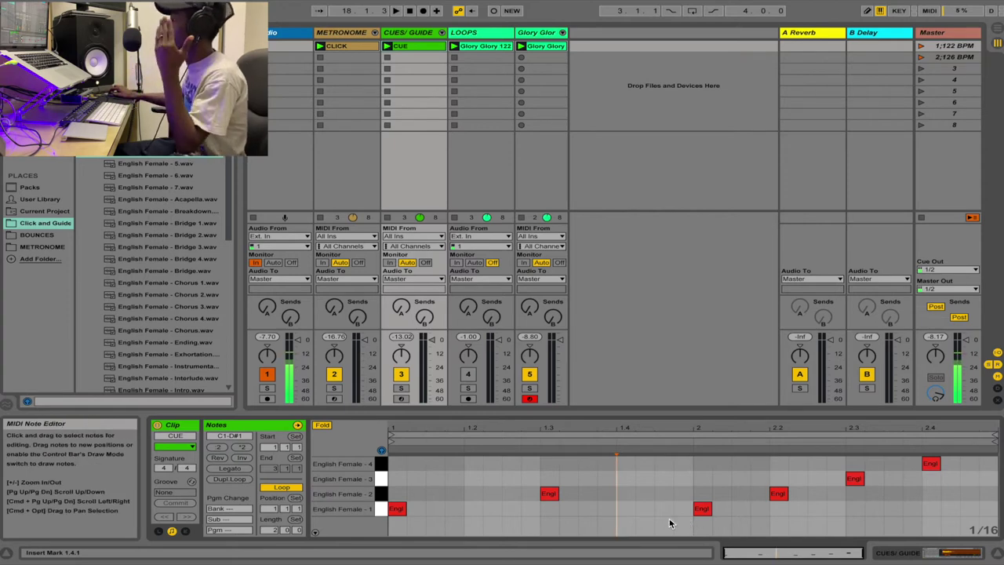
{"action": "left_click", "coordinate": [282, 488]}
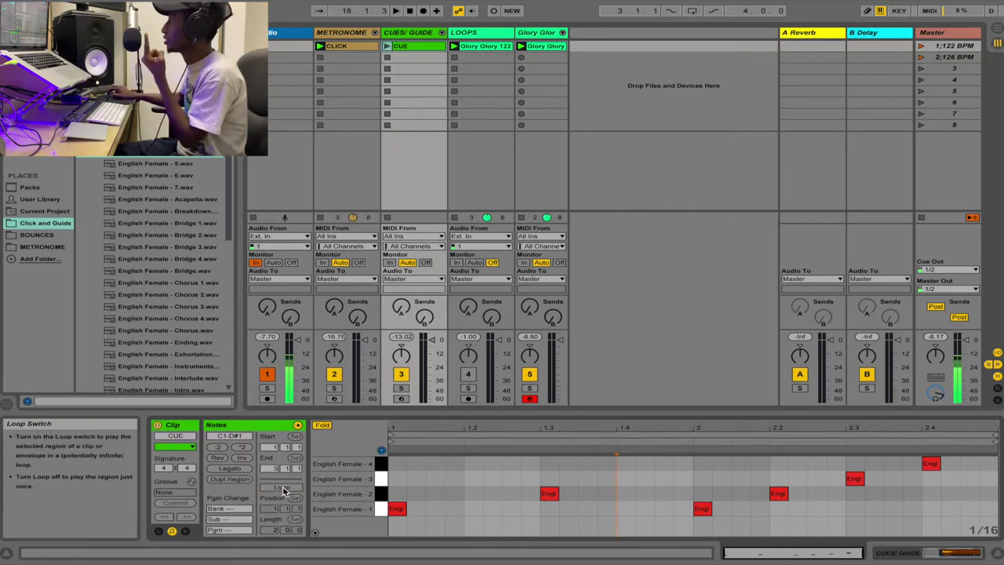
{"action": "left_click", "coordinate": [922, 46]}
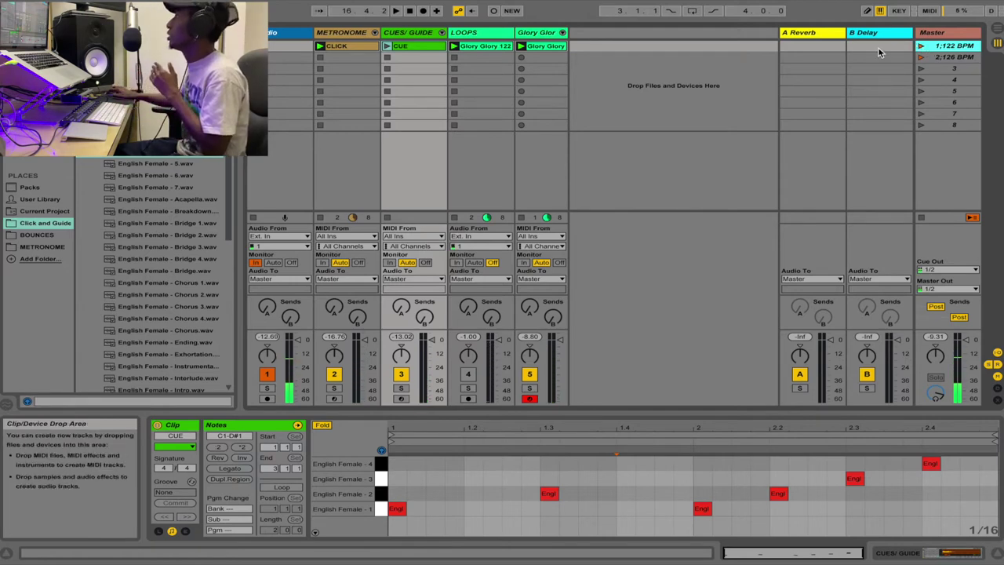
Step: Load My Strength 126bpm.wav from the BOUNCES folder into the second LOOPS slot, replacing the My God is Awesome 64BPM clip
{"action": "left_click", "coordinate": [543, 34]}
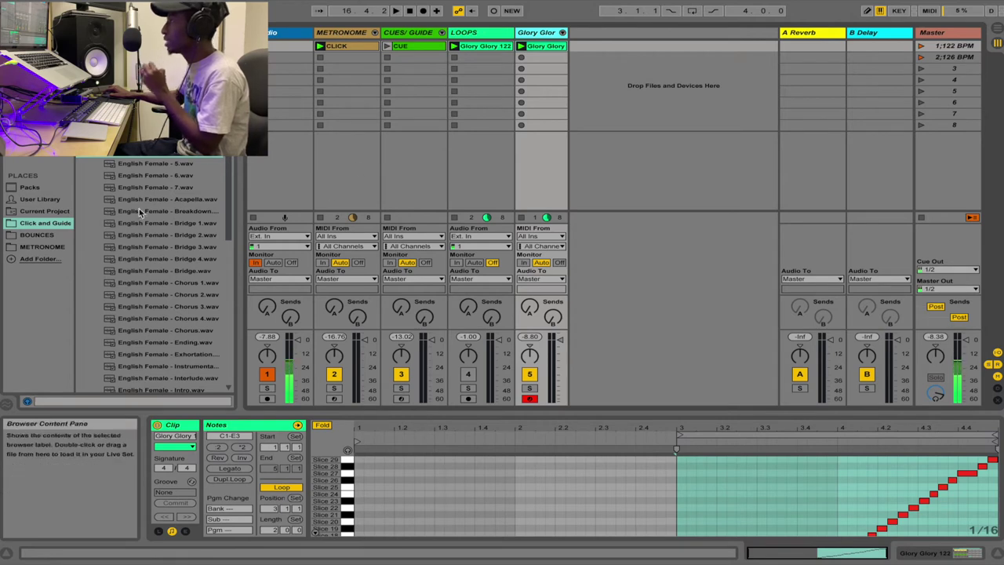
{"action": "left_click", "coordinate": [37, 234]}
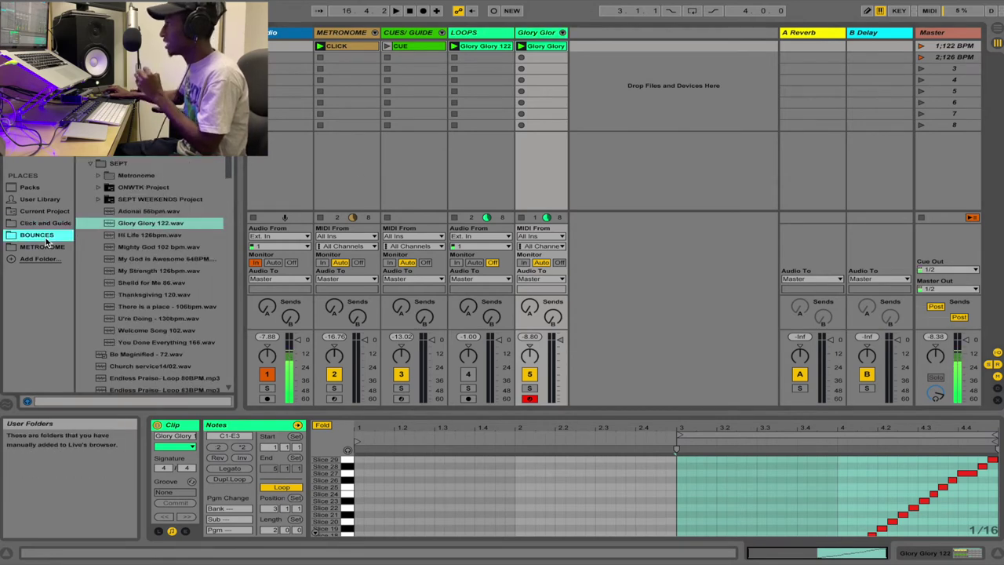
{"action": "left_click", "coordinate": [133, 260]}
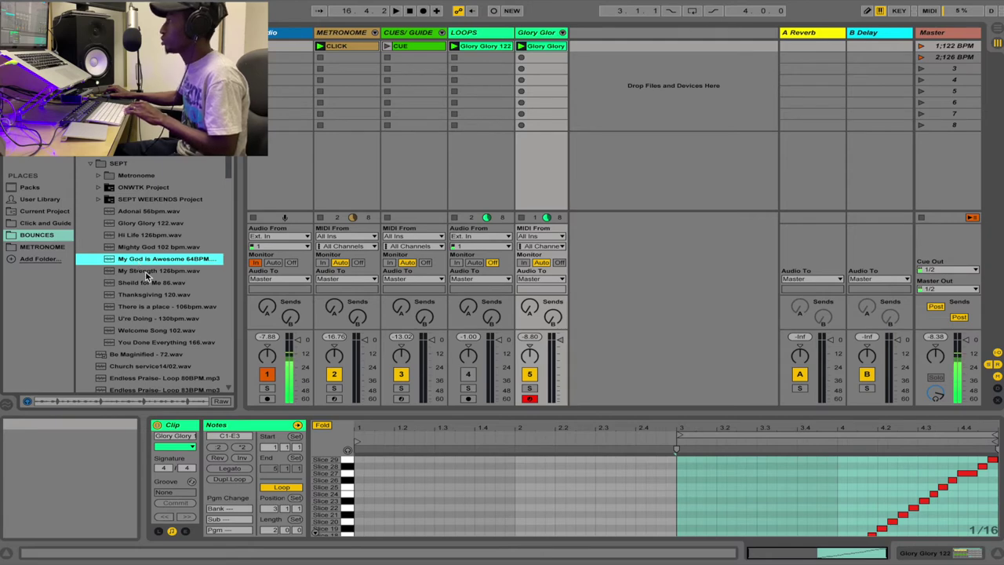
{"action": "left_click", "coordinate": [145, 272]}
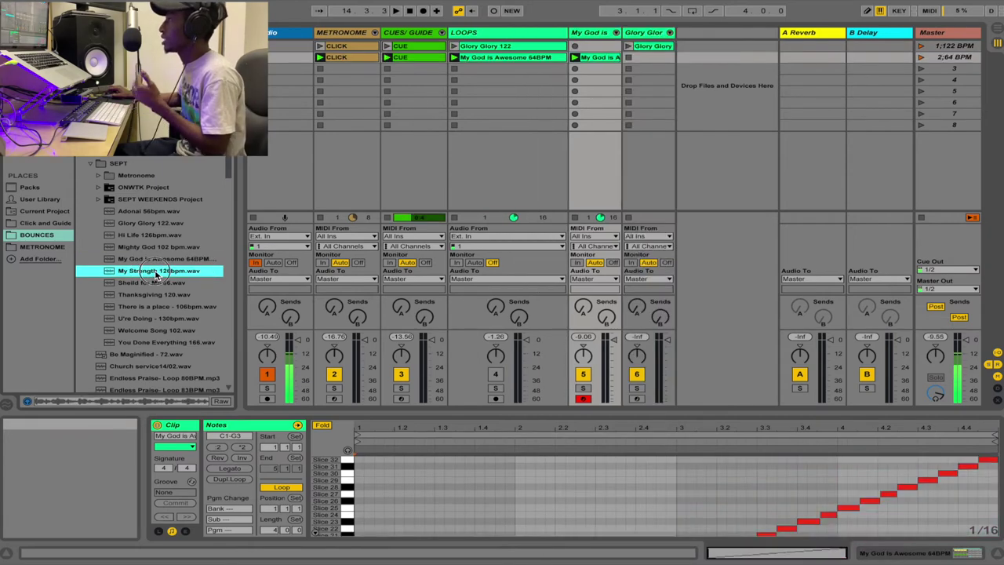
{"action": "left_click_drag", "start_coordinate": [149, 271], "coordinate": [480, 58]}
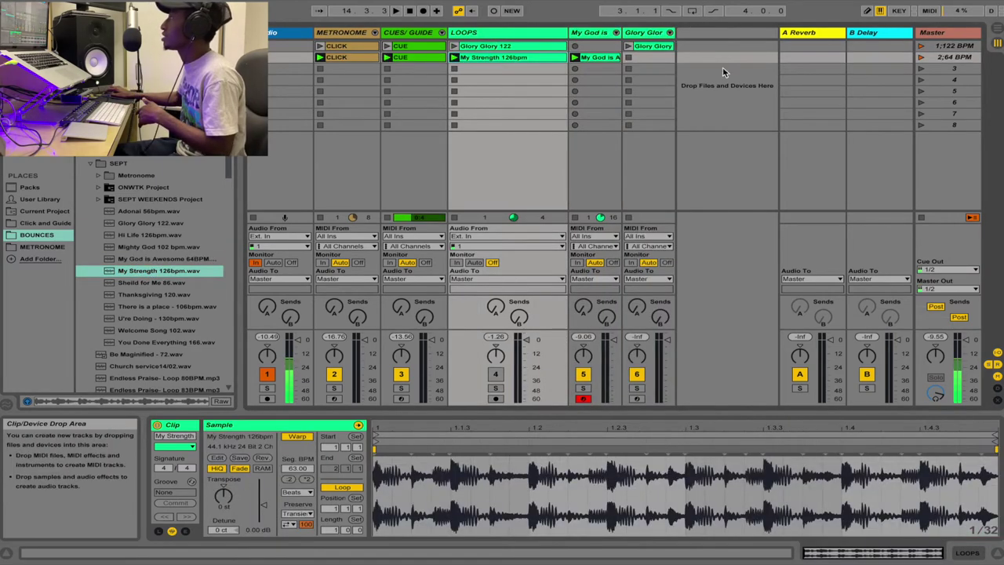
Step: Rename the second scene as 2;126 BPM and launch it
{"action": "right_click", "coordinate": [958, 57]}
{"action": "left_click", "coordinate": [896, 133]}
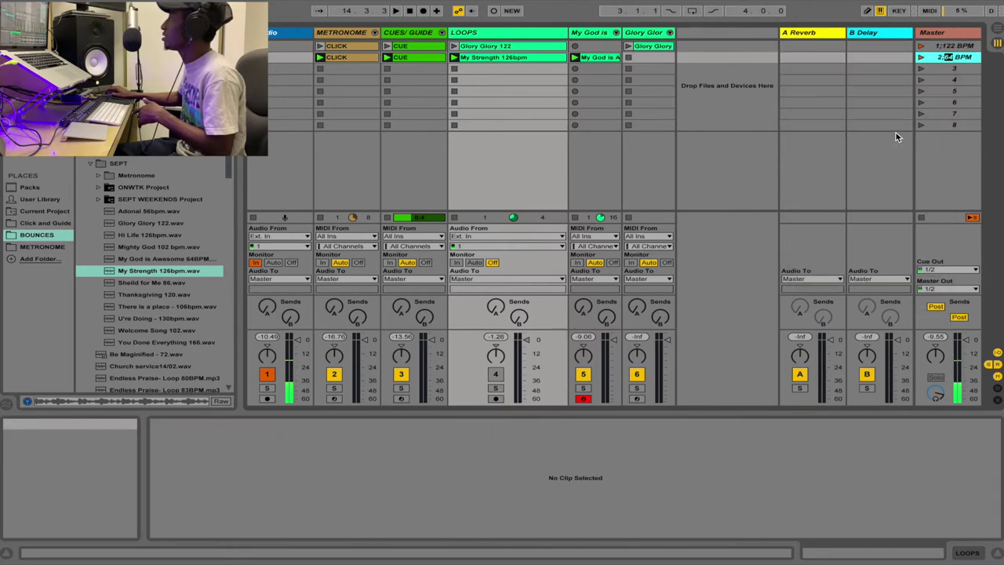
{"action": "type", "text": "126"}
{"action": "key", "text": "Return"}
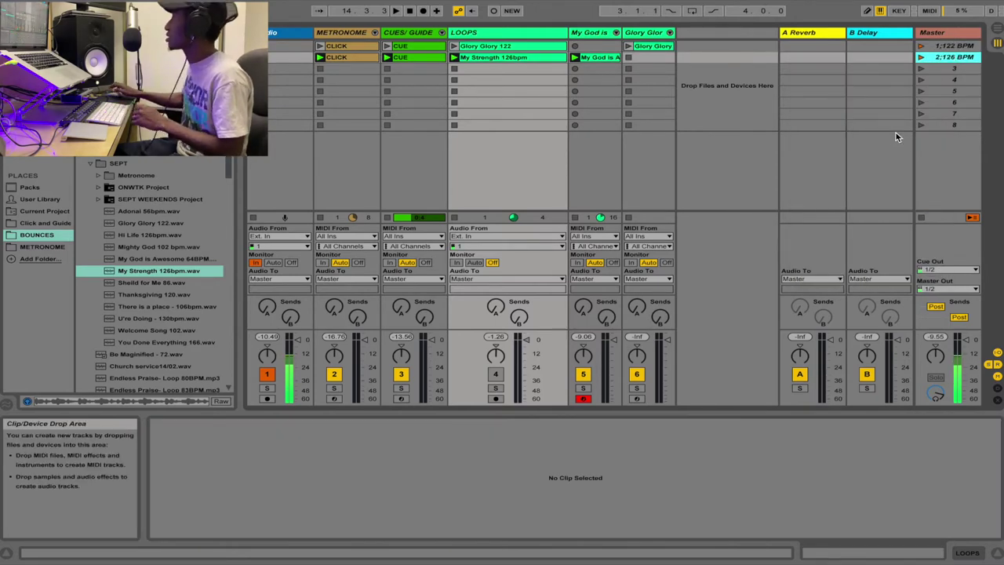
{"action": "left_click", "coordinate": [921, 57]}
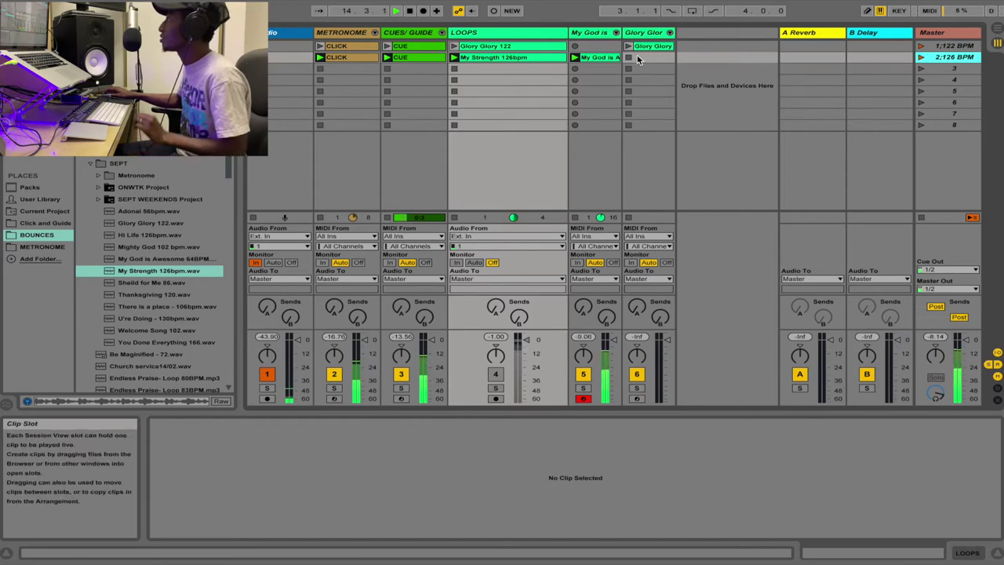
Step: Delete the sliced My God is Awesome MIDI track
{"action": "left_click", "coordinate": [601, 60]}
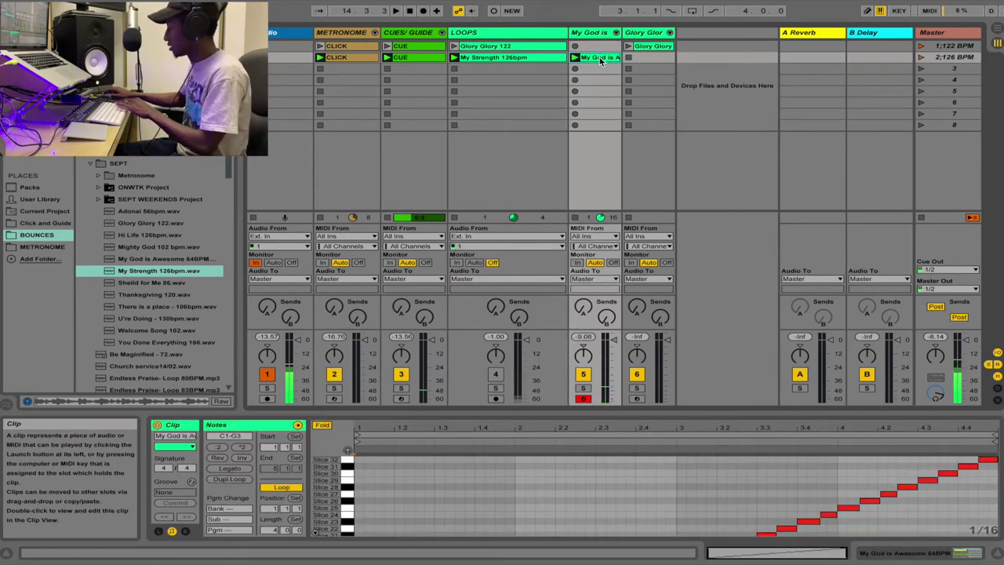
{"action": "left_click", "coordinate": [597, 32]}
{"action": "key", "text": "Delete"}
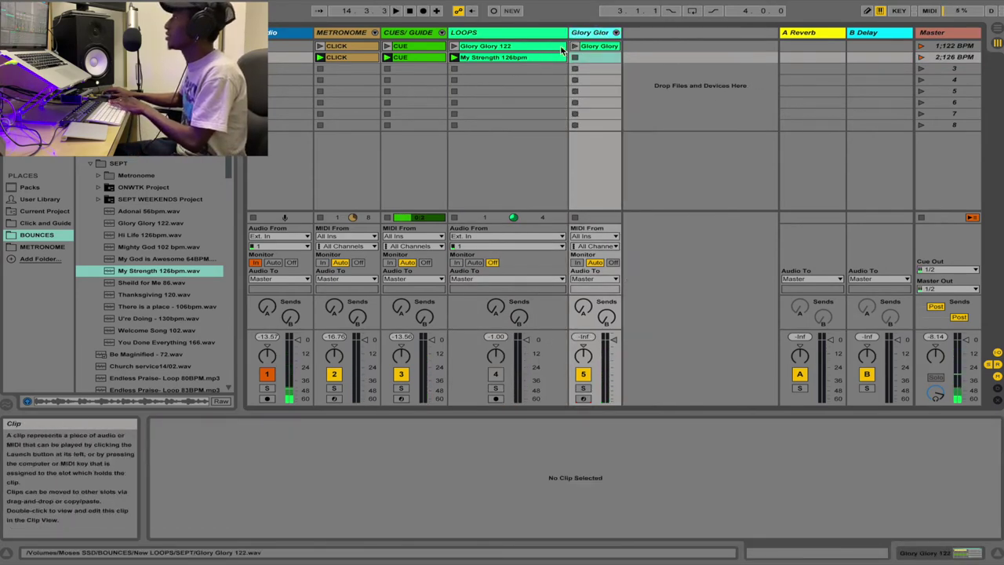
Step: Slice the My Strength 126bpm clip to a new MIDI track per Transient and audition the 2;126 BPM scene
{"action": "right_click", "coordinate": [508, 63]}
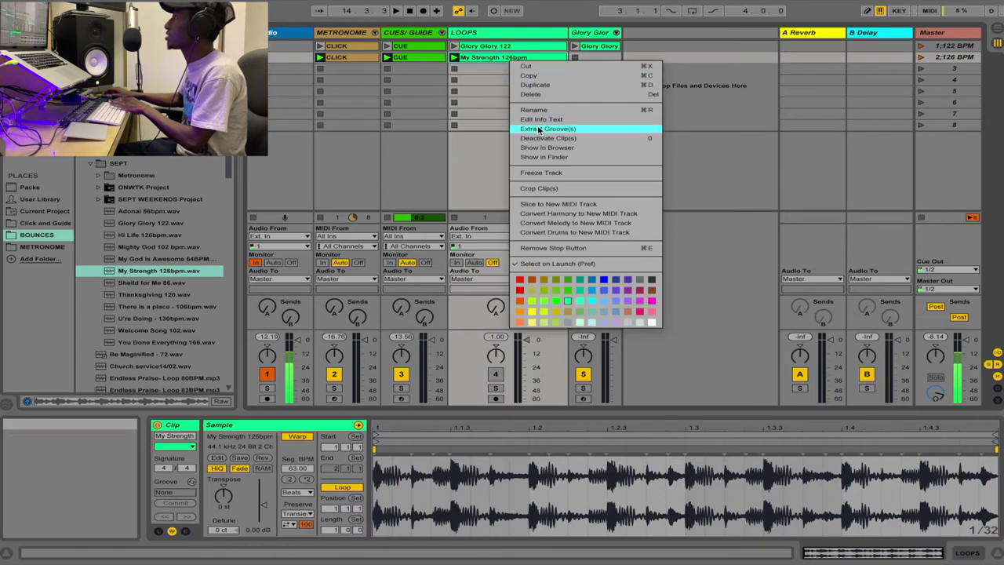
{"action": "left_click", "coordinate": [552, 203]}
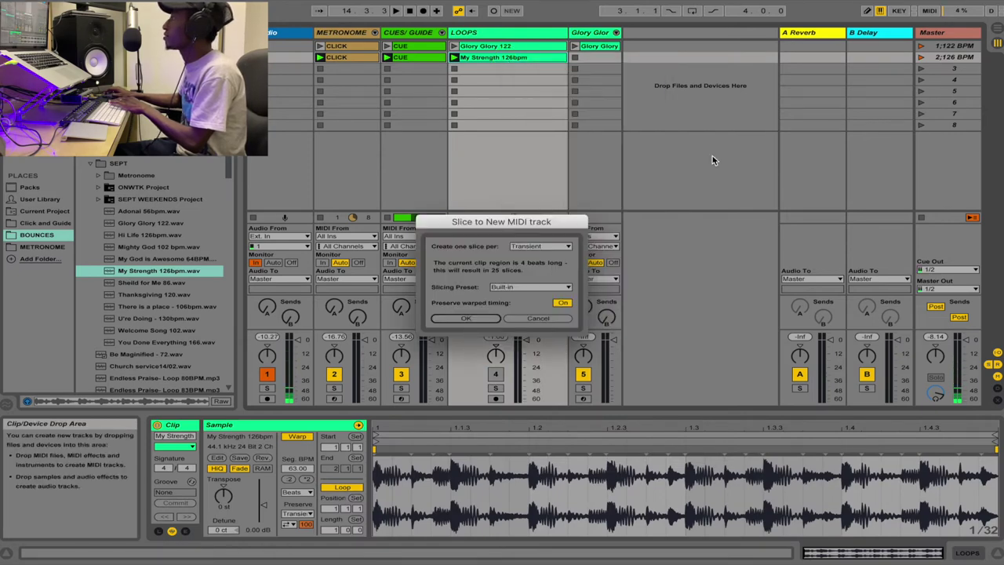
{"action": "left_click", "coordinate": [462, 319]}
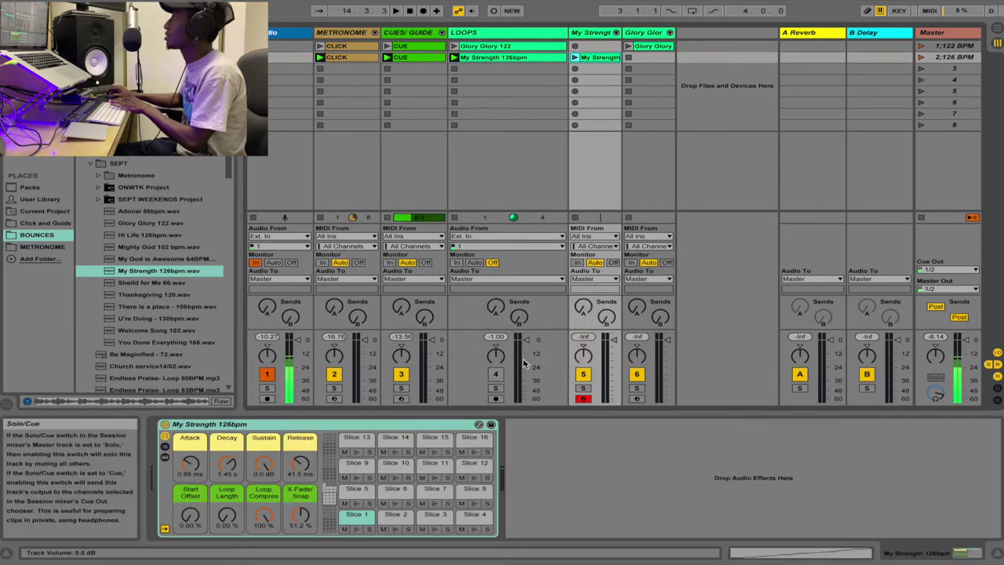
{"action": "left_click", "coordinate": [920, 58]}
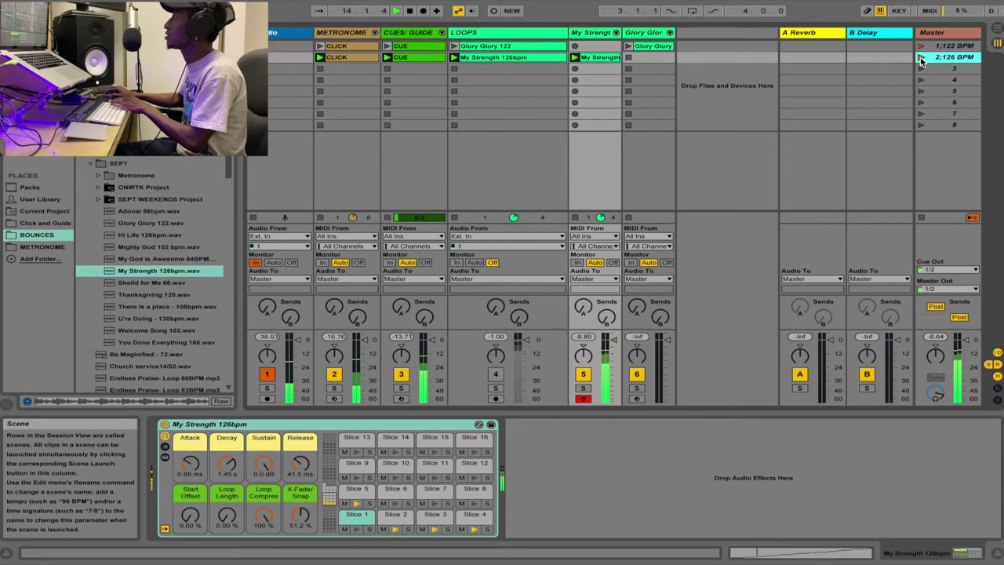
{"action": "key", "text": "space"}
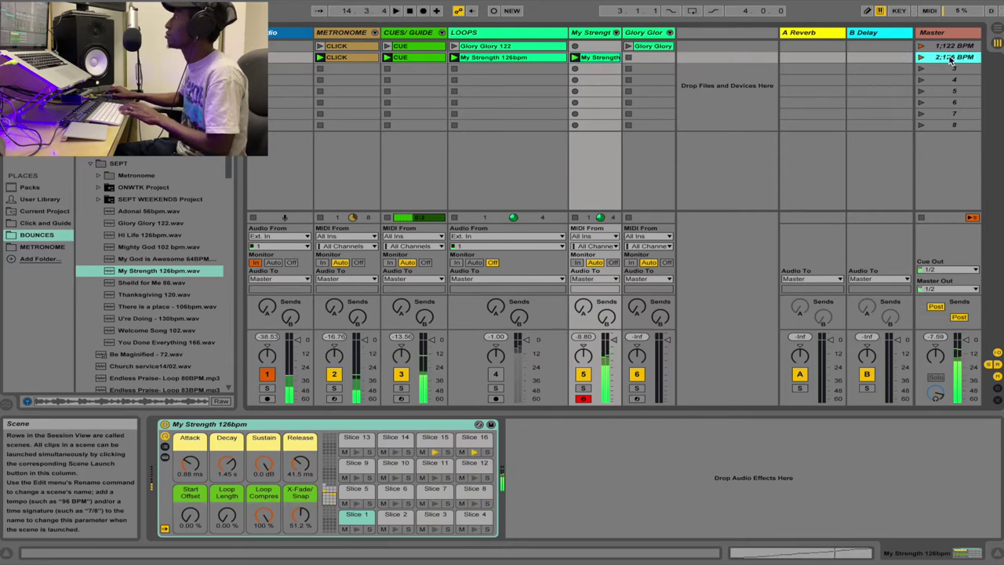
Step: Check the sliced and original My Strength clips, and delete the sliced My Strength track
{"action": "left_click", "coordinate": [599, 59]}
{"action": "left_click", "coordinate": [523, 58]}
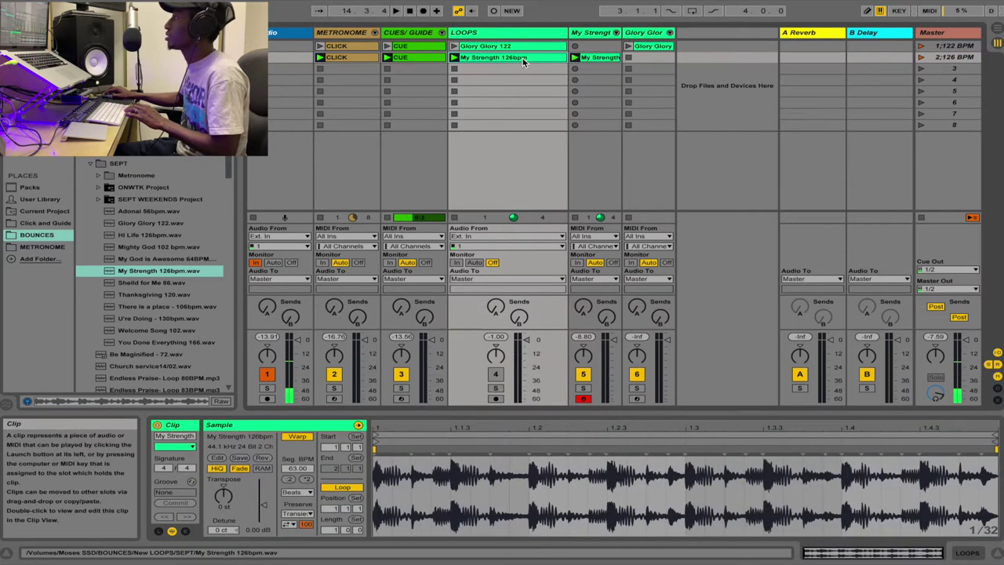
{"action": "left_click", "coordinate": [596, 33]}
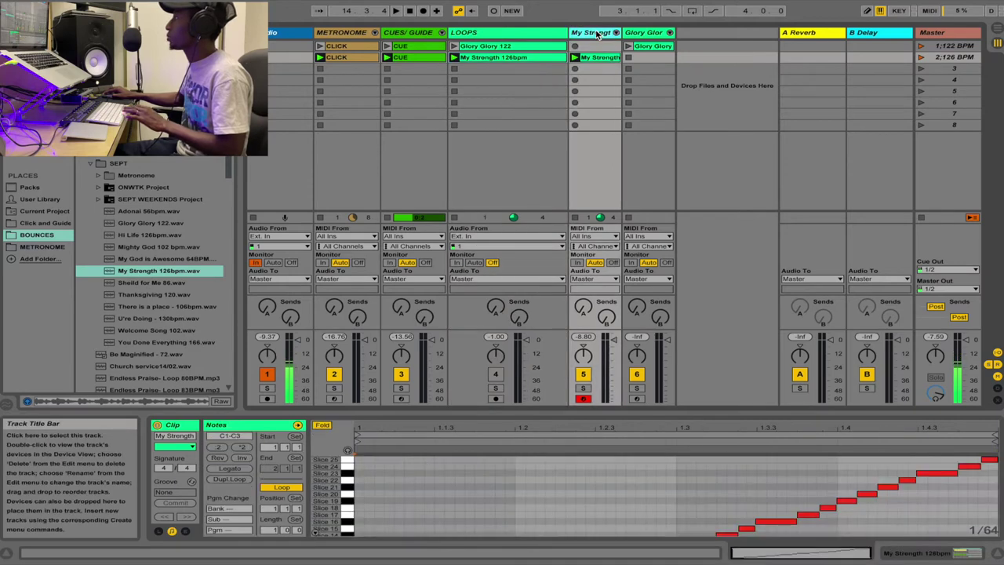
{"action": "key", "text": "Delete"}
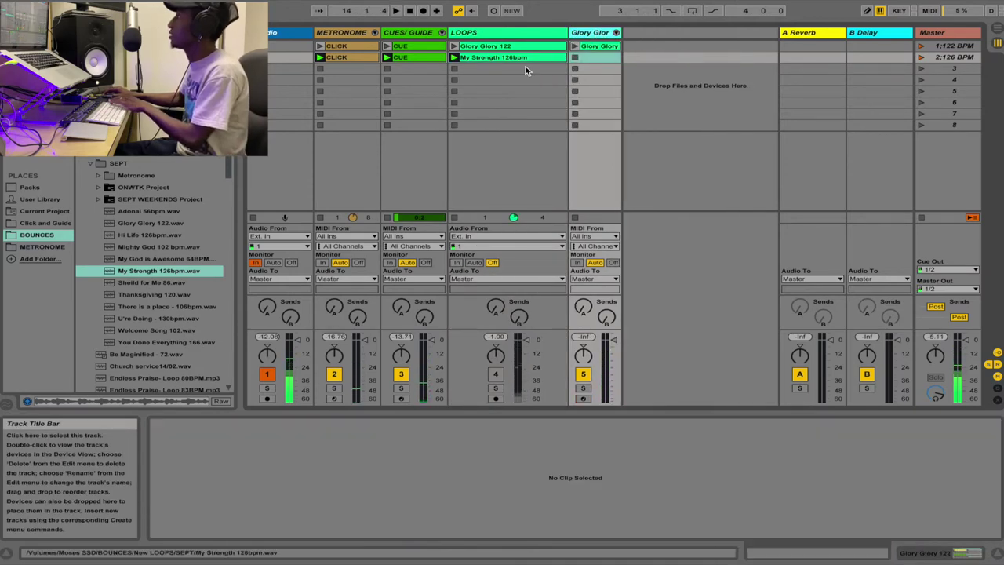
Step: Set the My Strength 126bpm clip's segment BPM to 126 and audition the 2;126 BPM scene with the LOOPS track reactivated
{"action": "left_click", "coordinate": [502, 59]}
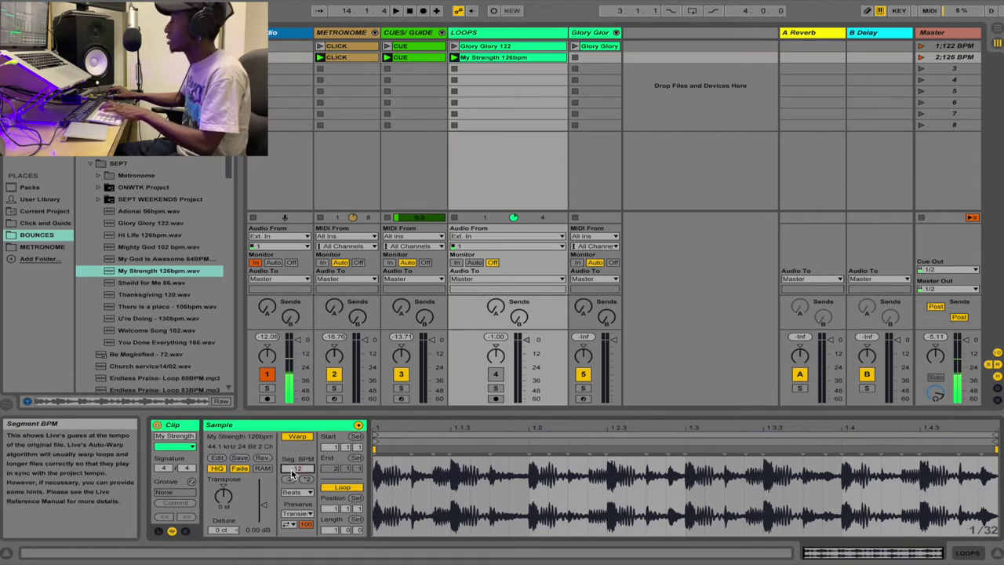
{"action": "key", "text": "Return"}
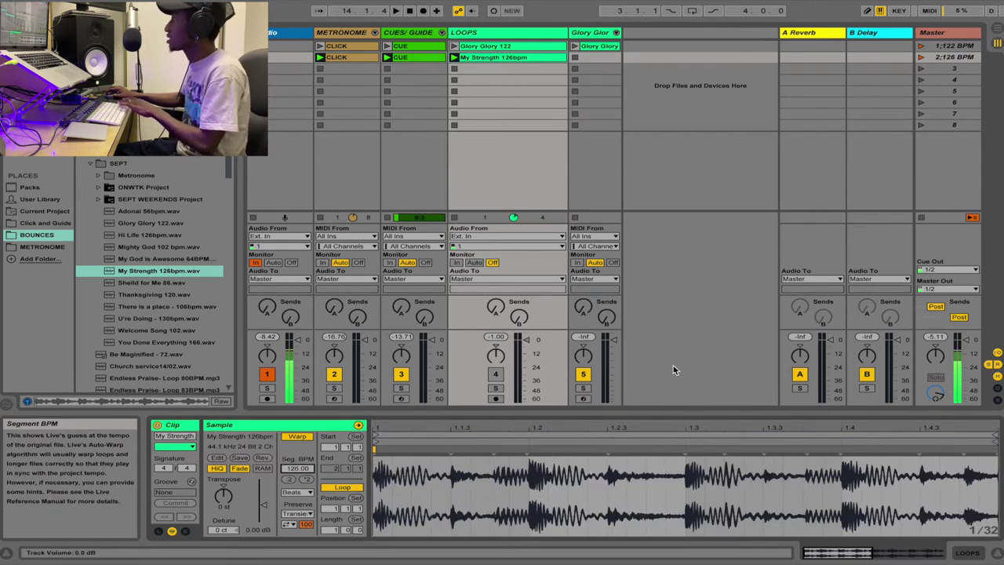
{"action": "left_click", "coordinate": [921, 58]}
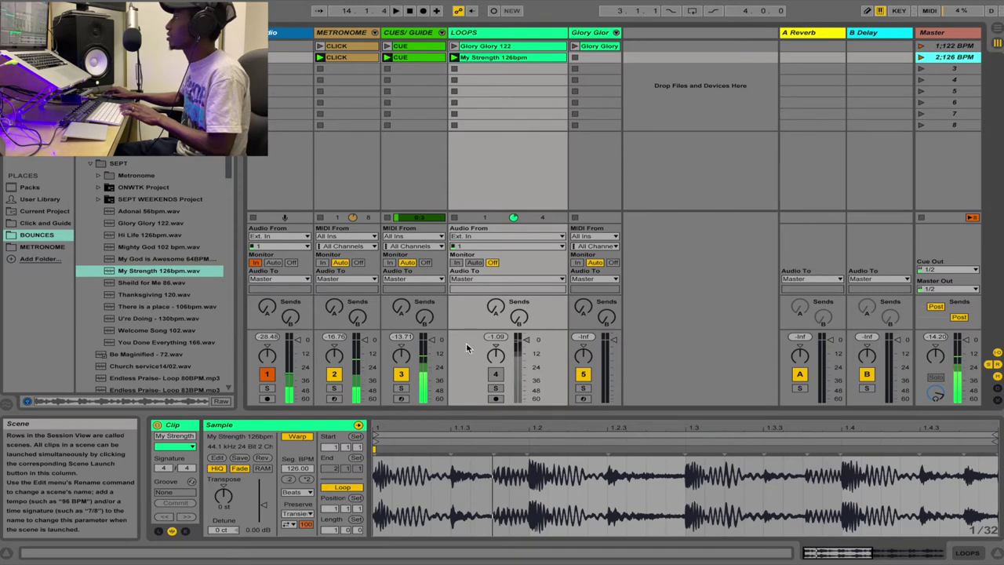
{"action": "left_click", "coordinate": [495, 375]}
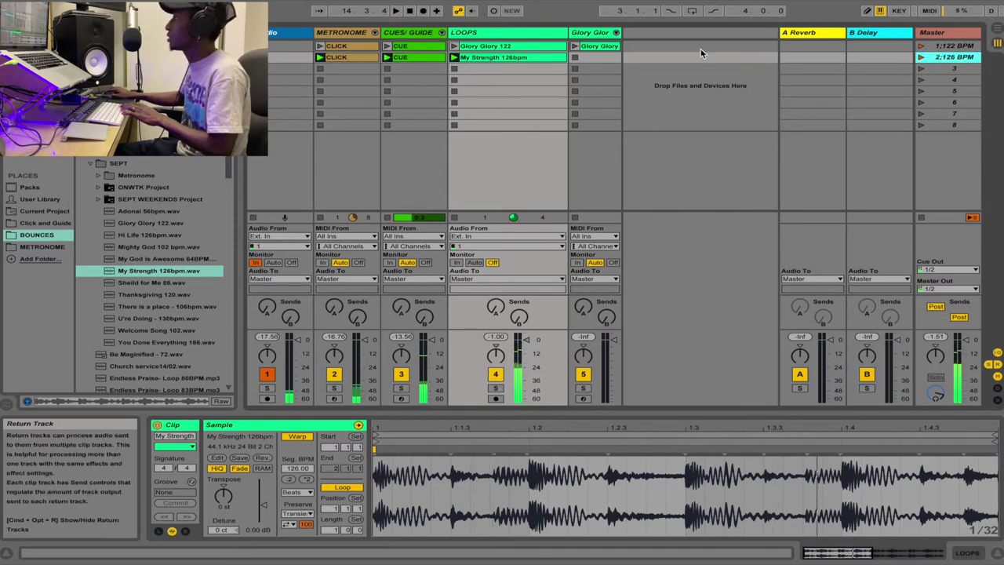
Step: Slice the retimed My Strength 126bpm clip to a new MIDI track, one slice per Transient, with the Built-in preset and warped timing preserved
{"action": "right_click", "coordinate": [521, 65]}
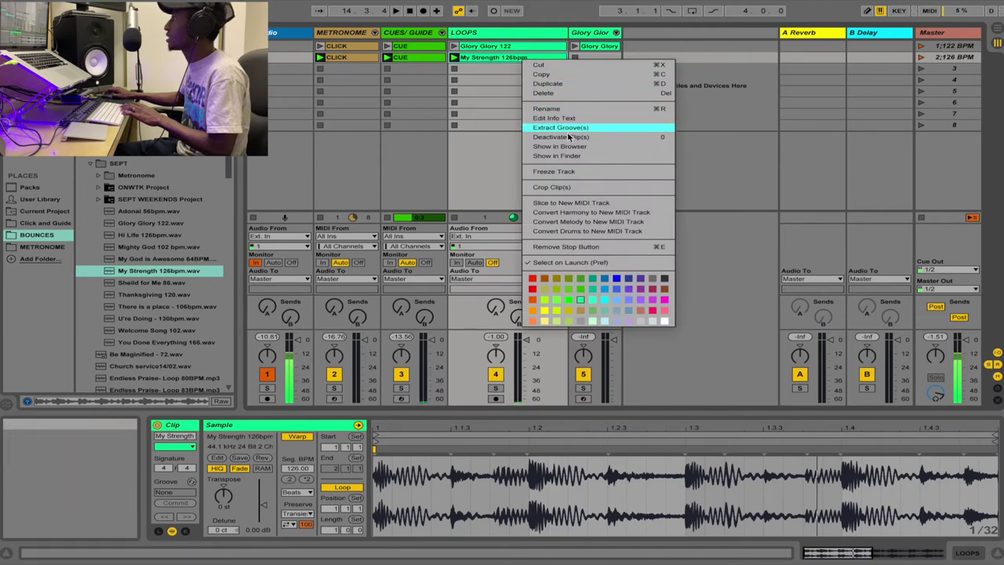
{"action": "left_click", "coordinate": [572, 202]}
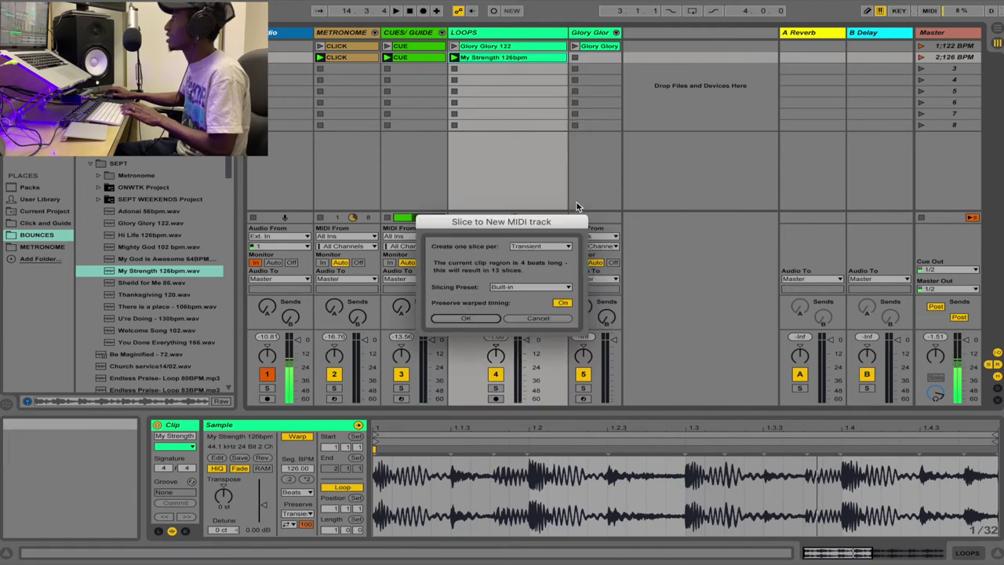
{"action": "left_click", "coordinate": [470, 317]}
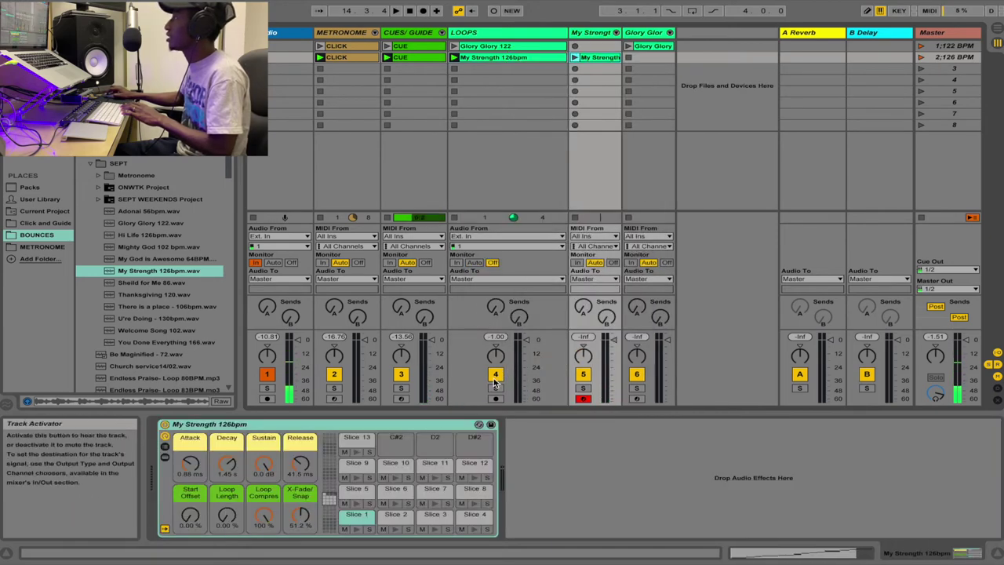
Step: Audition the 2;126 BPM scene with the LOOPS track deactivated, and compare the original clip with the sliced tracks
{"action": "left_click", "coordinate": [920, 58]}
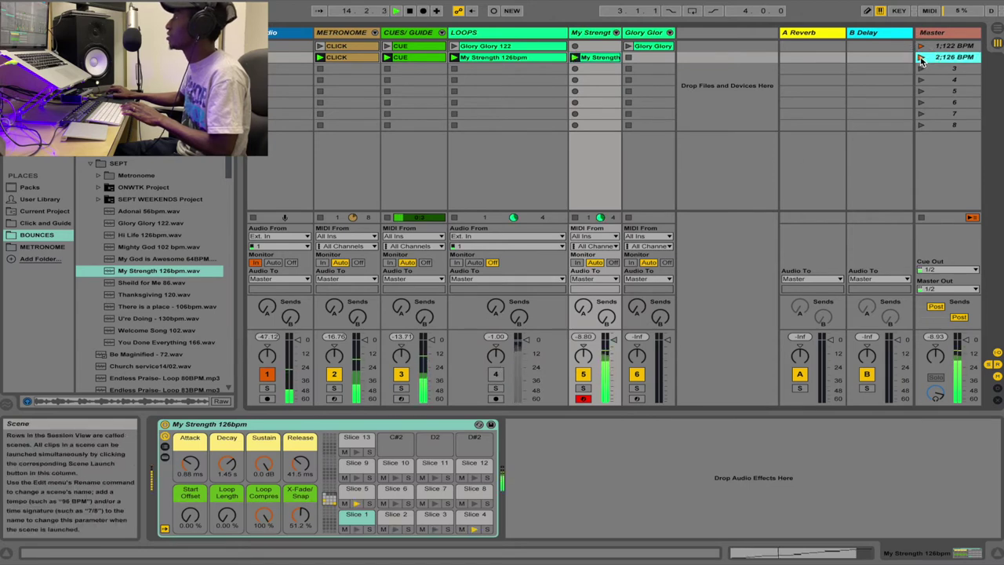
{"action": "key", "text": "space"}
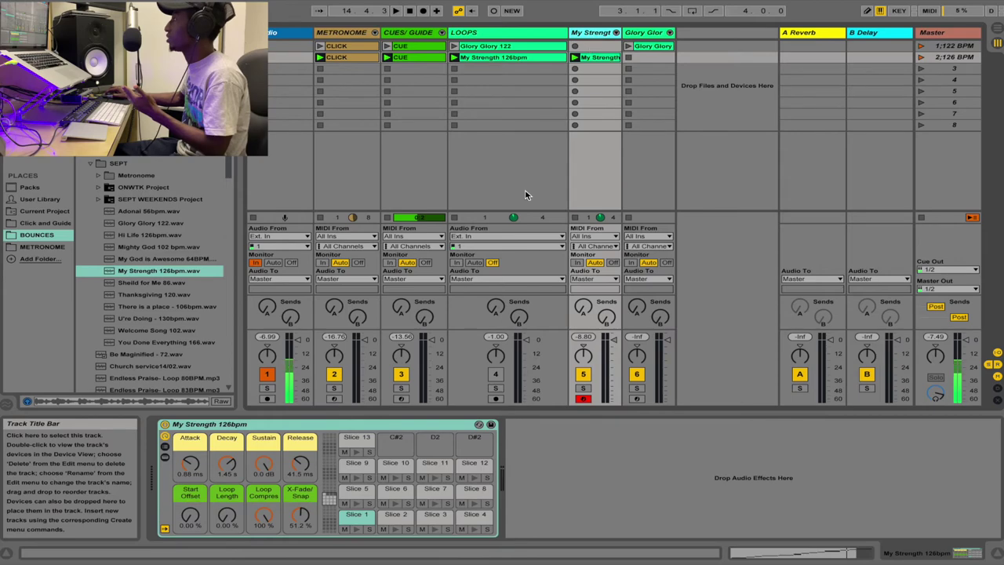
{"action": "left_click", "coordinate": [525, 57]}
{"action": "left_click", "coordinate": [596, 34]}
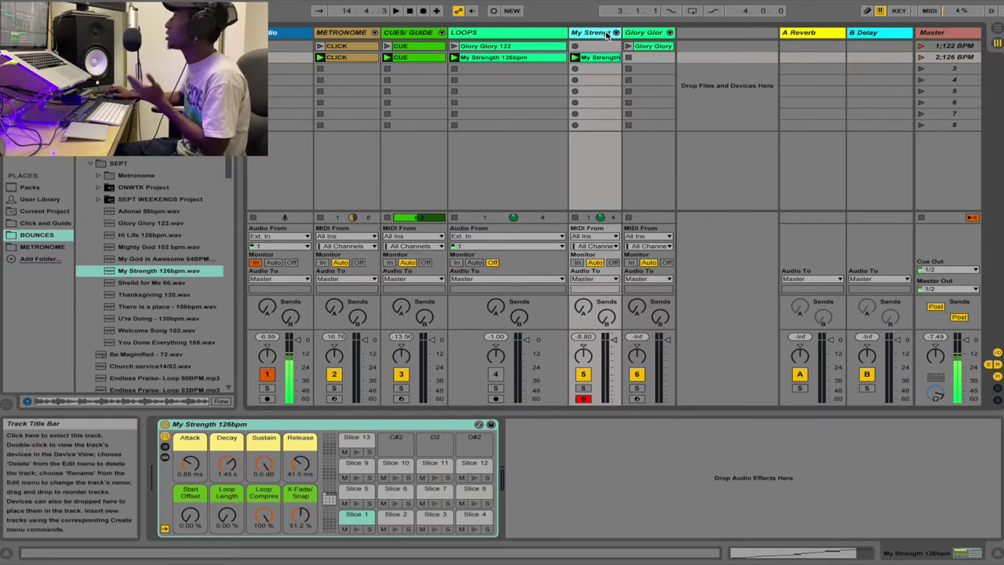
{"action": "left_click", "coordinate": [643, 32]}
{"action": "left_click", "coordinate": [592, 35]}
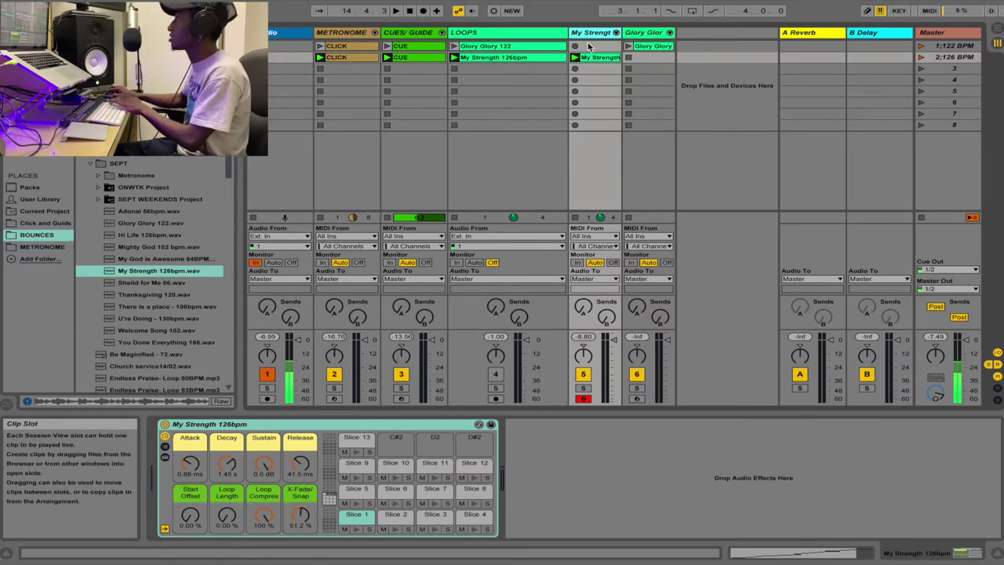
Step: Delete the sliced My Strength and Glory Glory MIDI tracks
{"action": "left_click", "coordinate": [525, 61]}
{"action": "key", "text": "Right"}
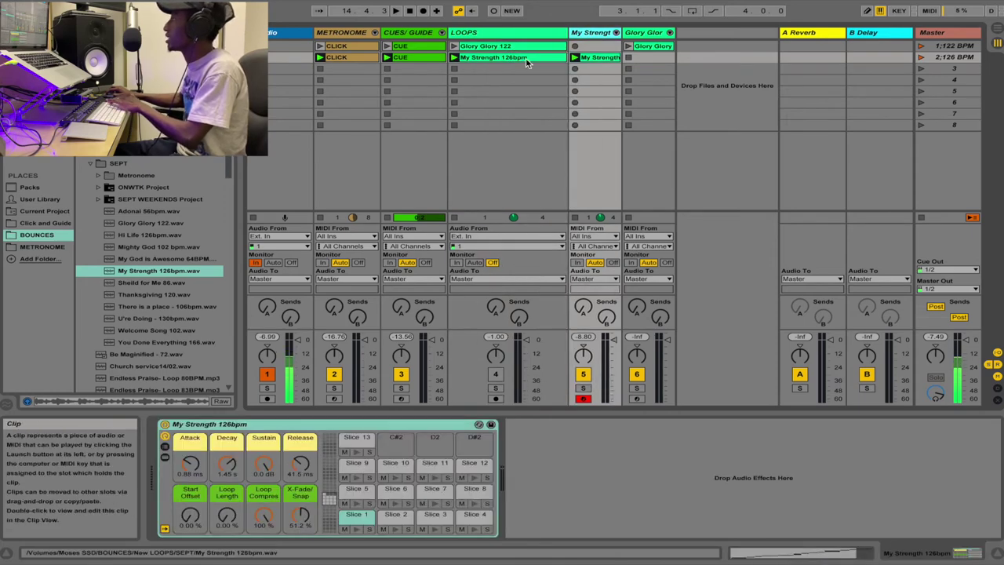
{"action": "key", "text": "Left"}
{"action": "left_click", "coordinate": [594, 34]}
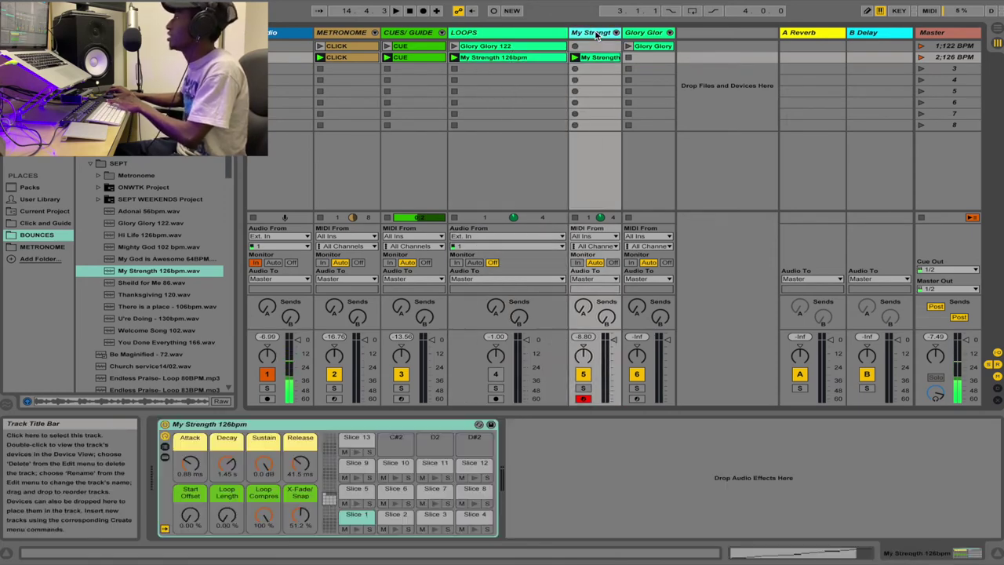
{"action": "key", "text": "Delete"}
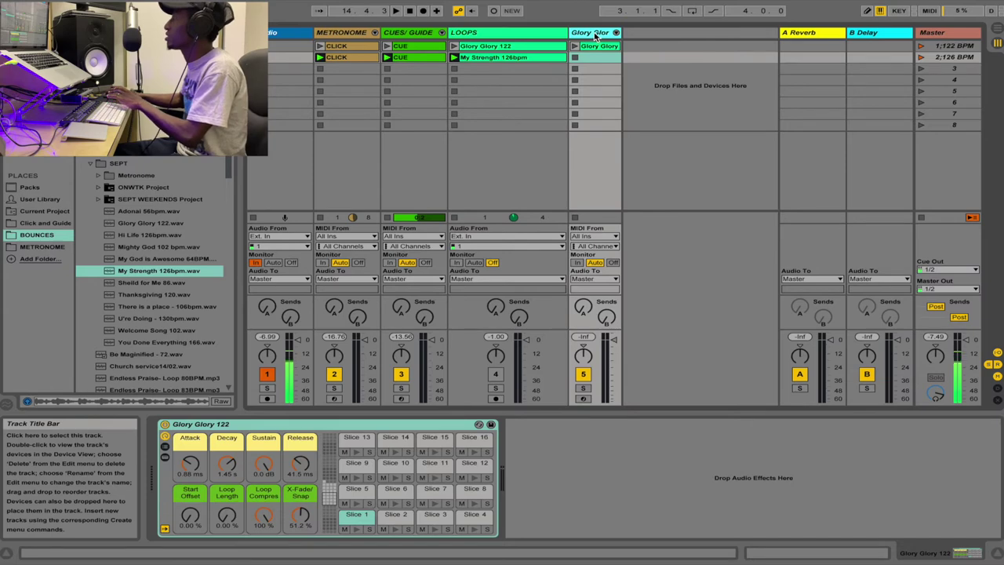
{"action": "key", "text": "Delete"}
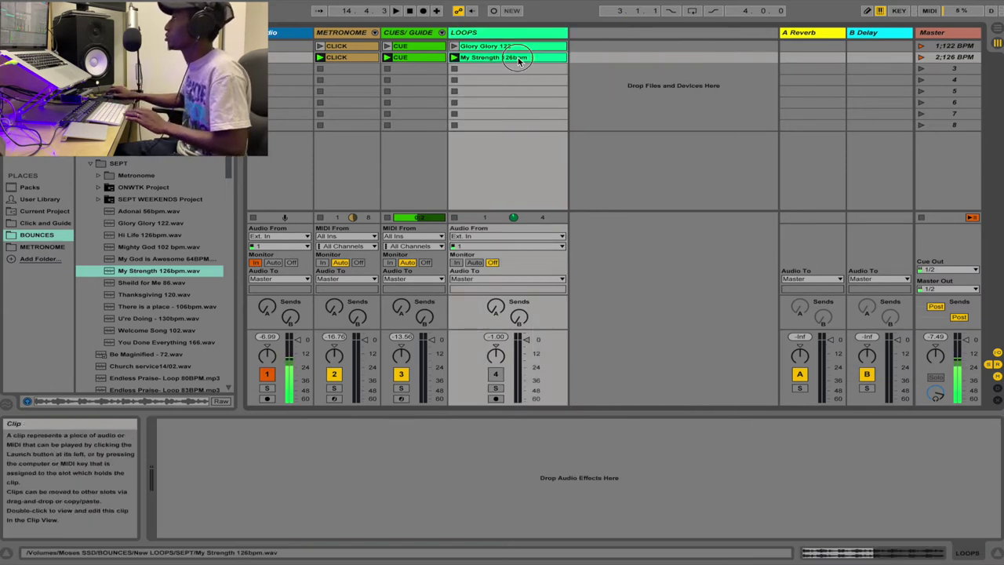
Step: Copy the My Strength 126bpm clip from the LOOPS track and insert a new audio track beside it
{"action": "left_click", "coordinate": [519, 58]}
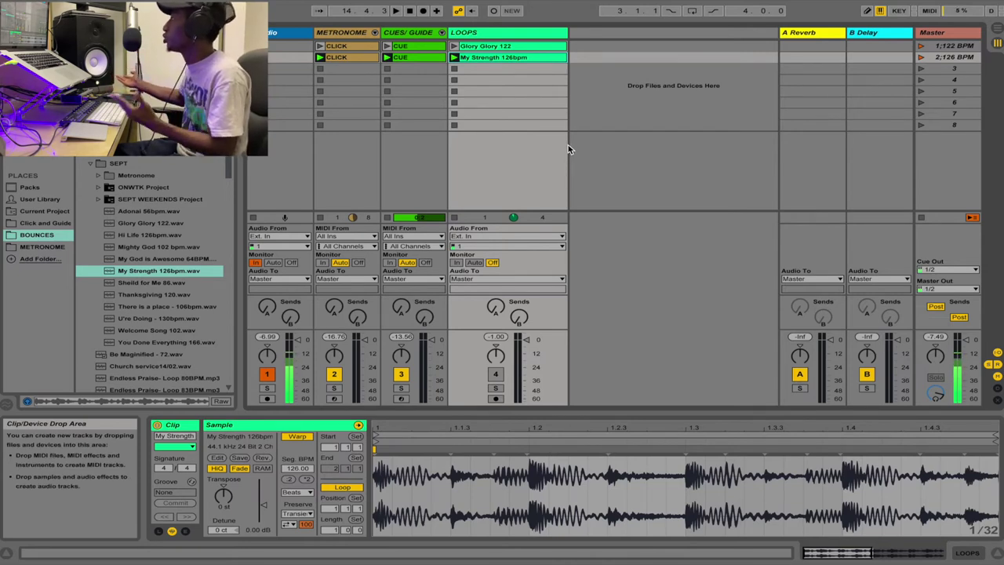
{"action": "right_click", "coordinate": [516, 58]}
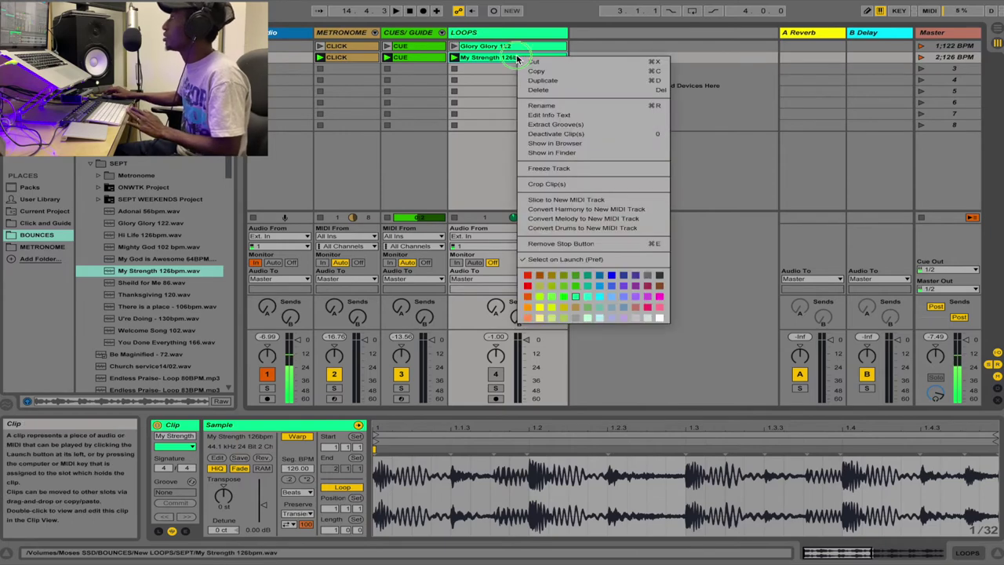
{"action": "left_click", "coordinate": [534, 71]}
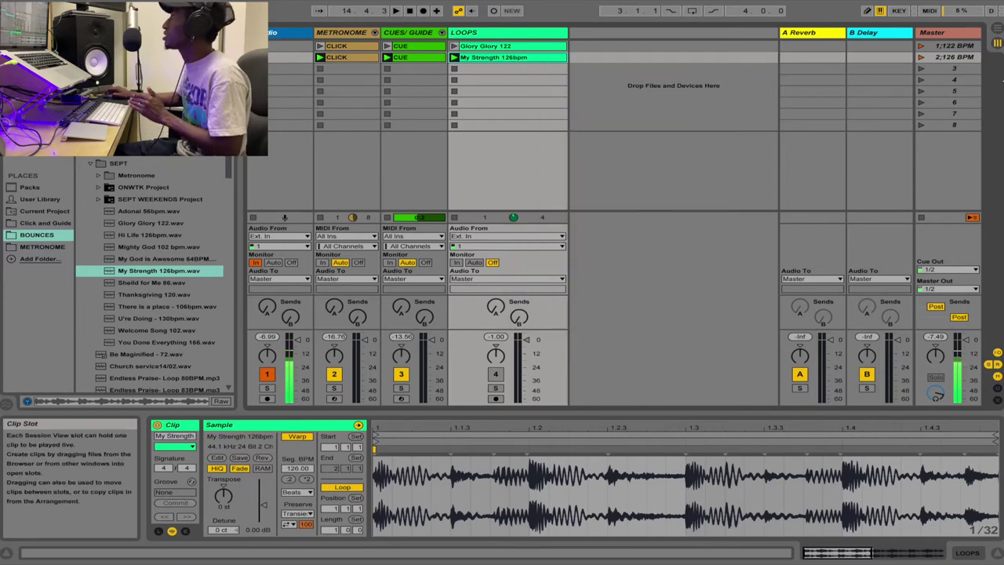
{"action": "right_click", "coordinate": [629, 39]}
{"action": "left_click", "coordinate": [665, 42]}
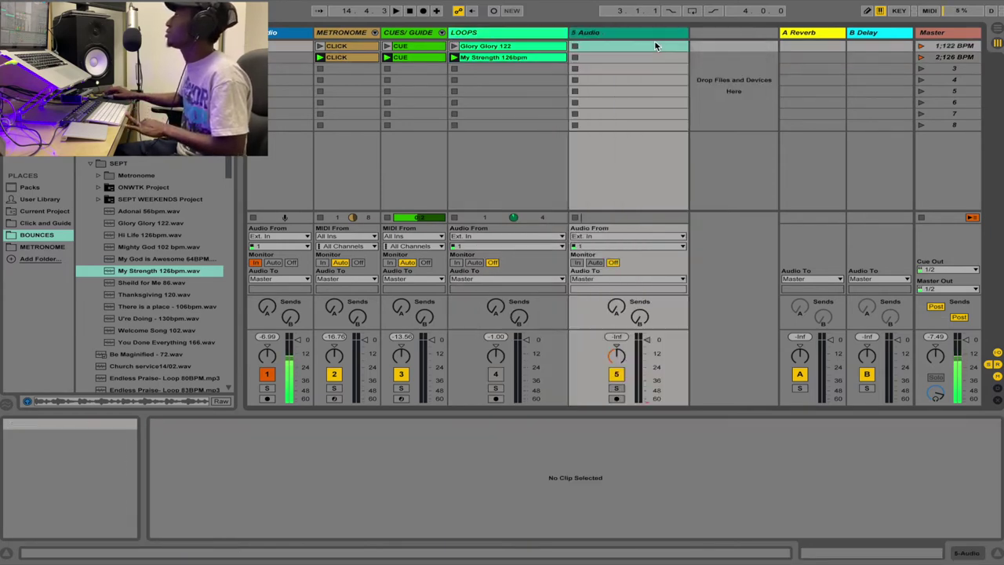
Step: Paste the My Strength 126bpm clip into the arrangement on the new audio track, starting at bar 9
{"action": "left_click", "coordinate": [994, 41]}
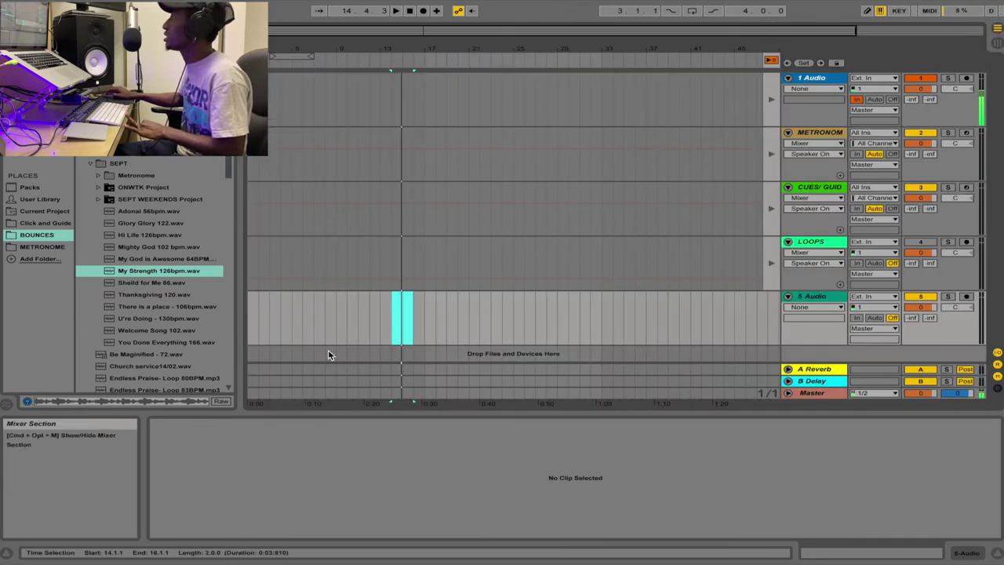
{"action": "left_click", "coordinate": [358, 324]}
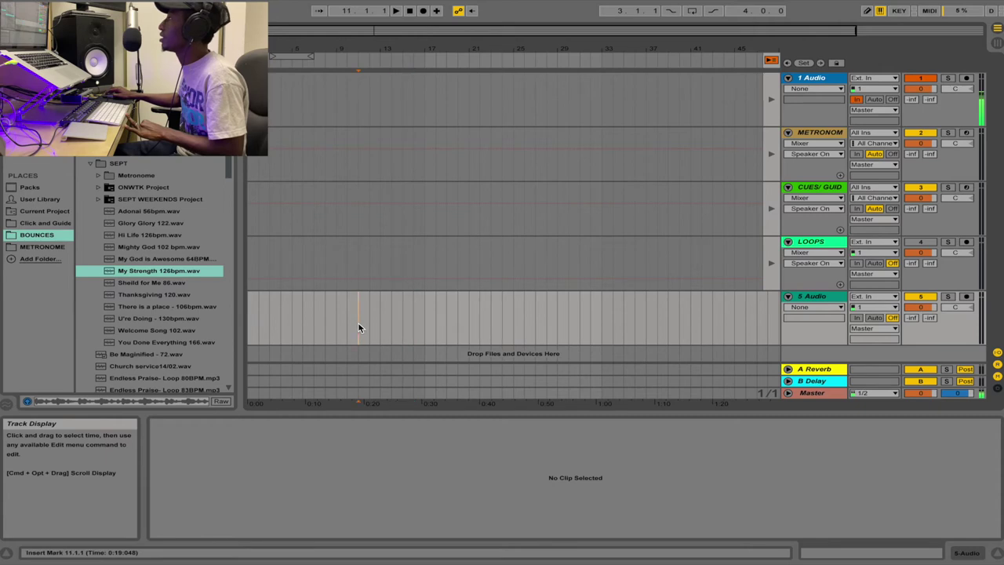
{"action": "left_click", "coordinate": [336, 324]}
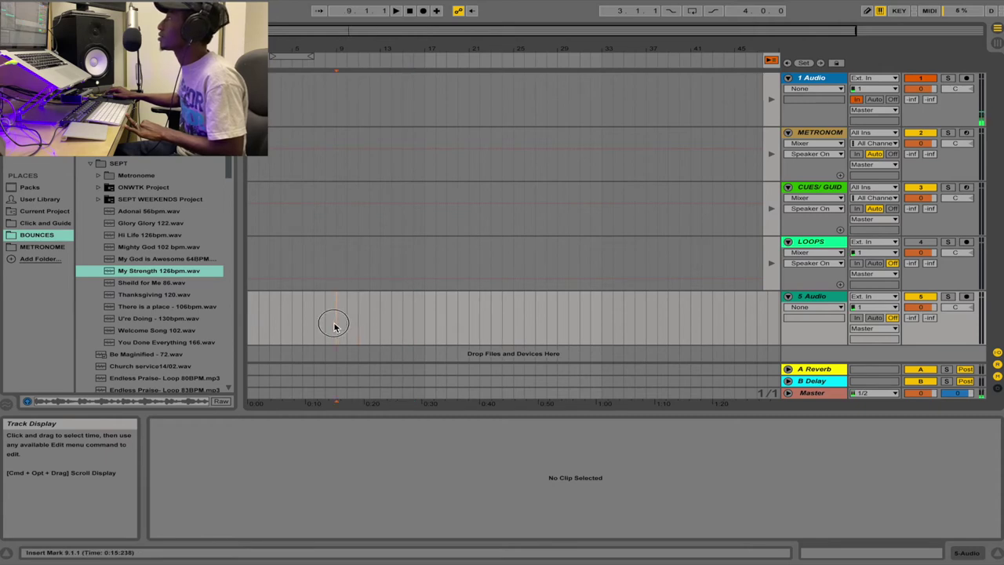
{"action": "key", "text": "Return"}
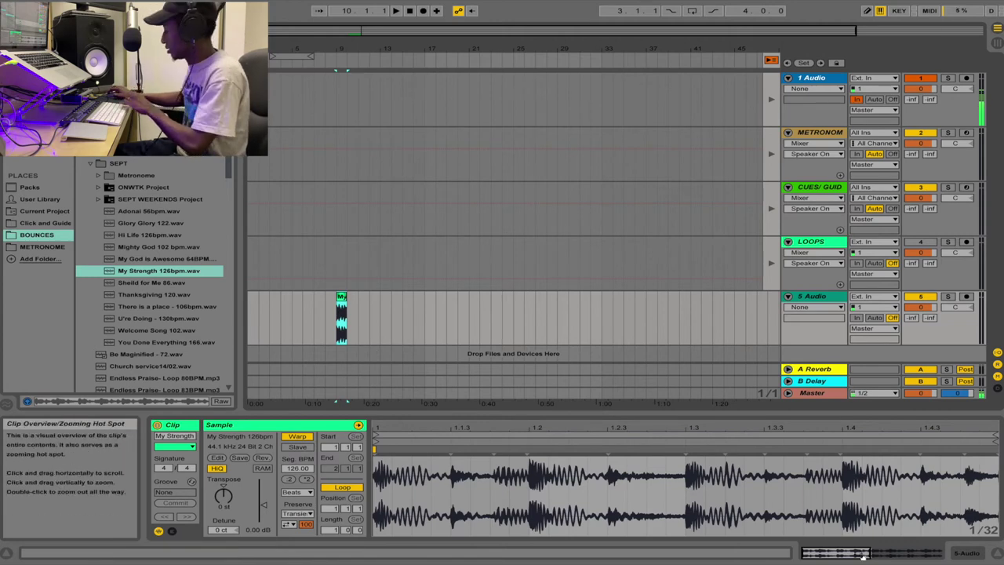
{"action": "key", "text": "z"}
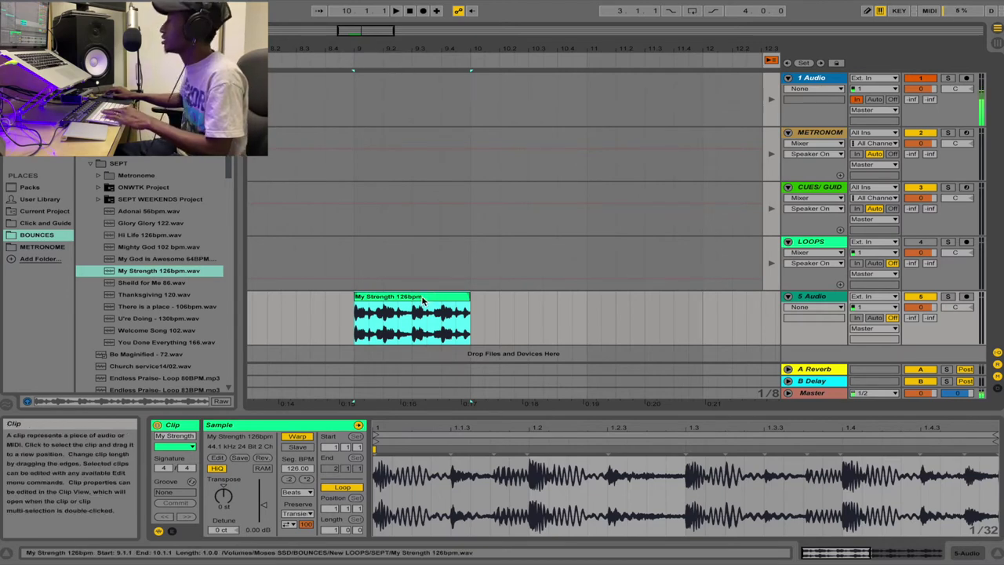
Step: Duplicate the arrangement's My Strength 126bpm clip three times and consolidate the four copies into one clip
{"action": "key", "text": "super+d"}
{"action": "key", "text": "super+d"}
{"action": "key", "text": "super+d"}
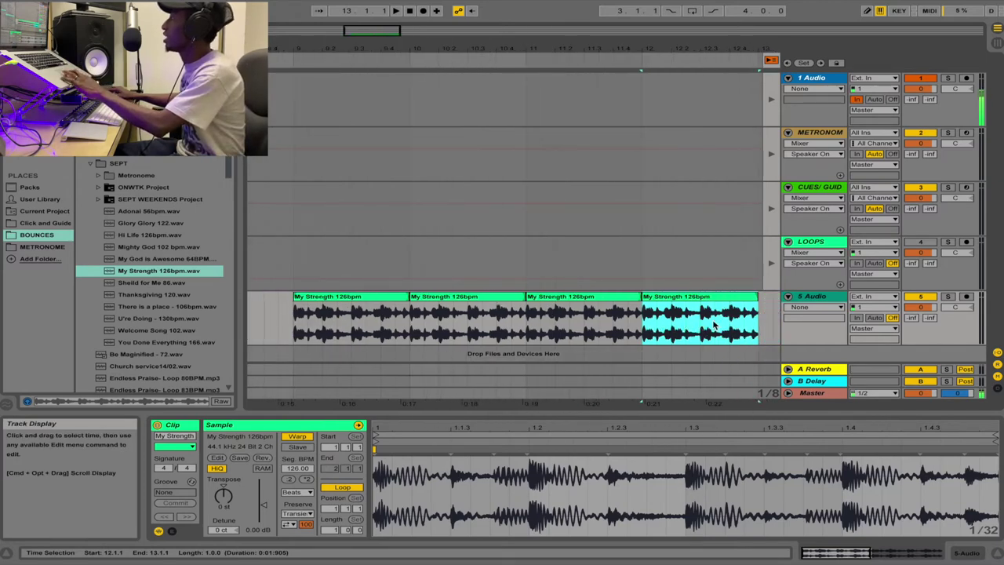
{"action": "left_click_drag", "start_coordinate": [770, 329], "coordinate": [297, 317]}
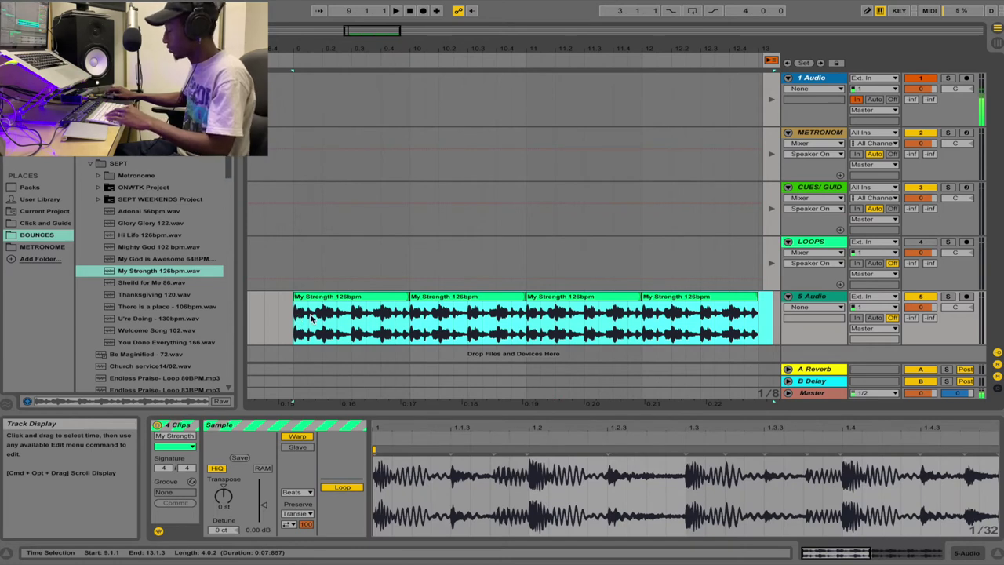
{"action": "right_click", "coordinate": [414, 312]}
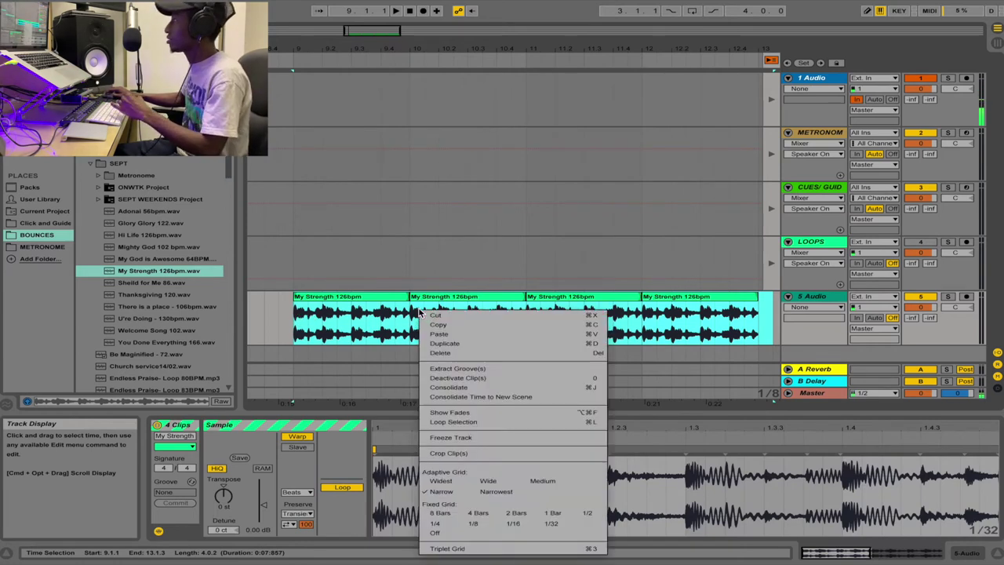
{"action": "left_click", "coordinate": [484, 387]}
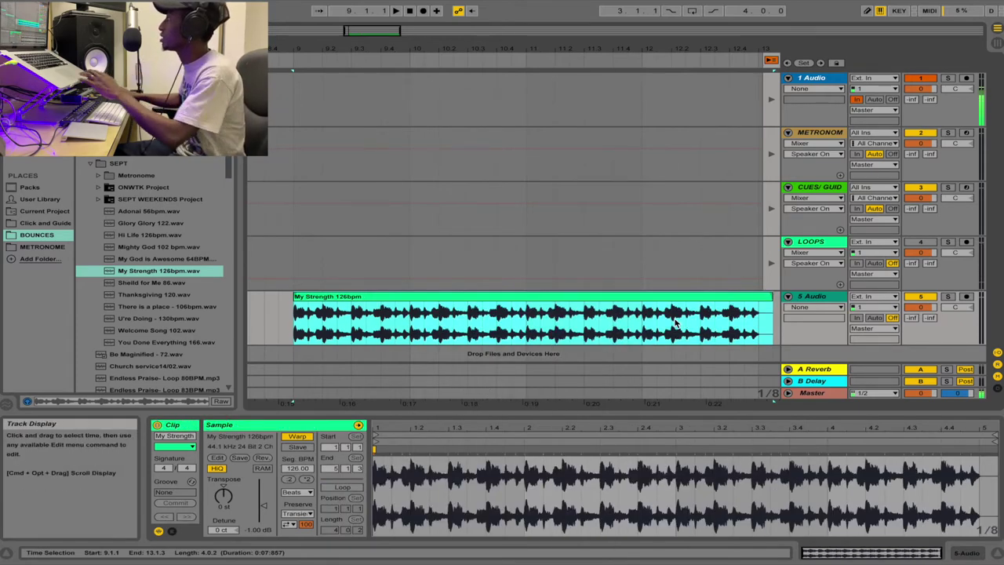
Step: Trim the end of the consolidated My Strength 126bpm clip back to 13.1.1, making it exactly four bars long
{"action": "scroll", "coordinate": [676, 322], "scroll_direction": "right", "scroll_amount": 5}
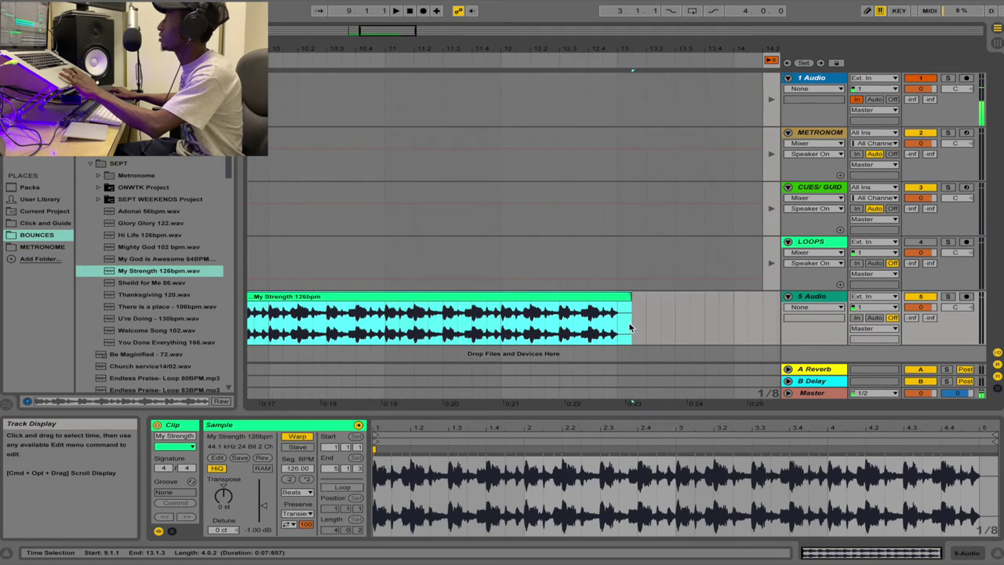
{"action": "scroll", "coordinate": [386, 56], "scroll_direction": "left", "scroll_amount": 8}
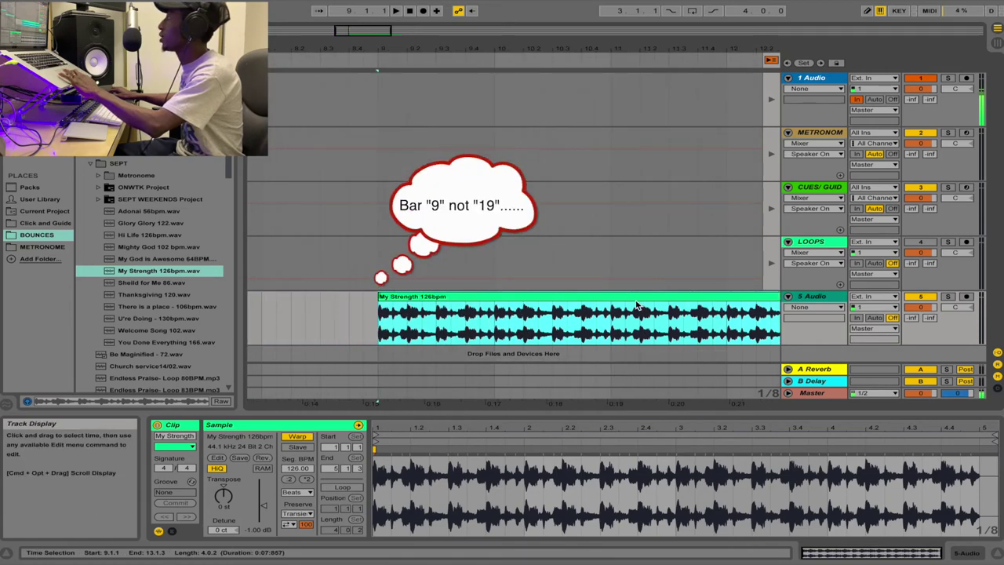
{"action": "scroll", "coordinate": [636, 101], "scroll_direction": "right", "scroll_amount": 5}
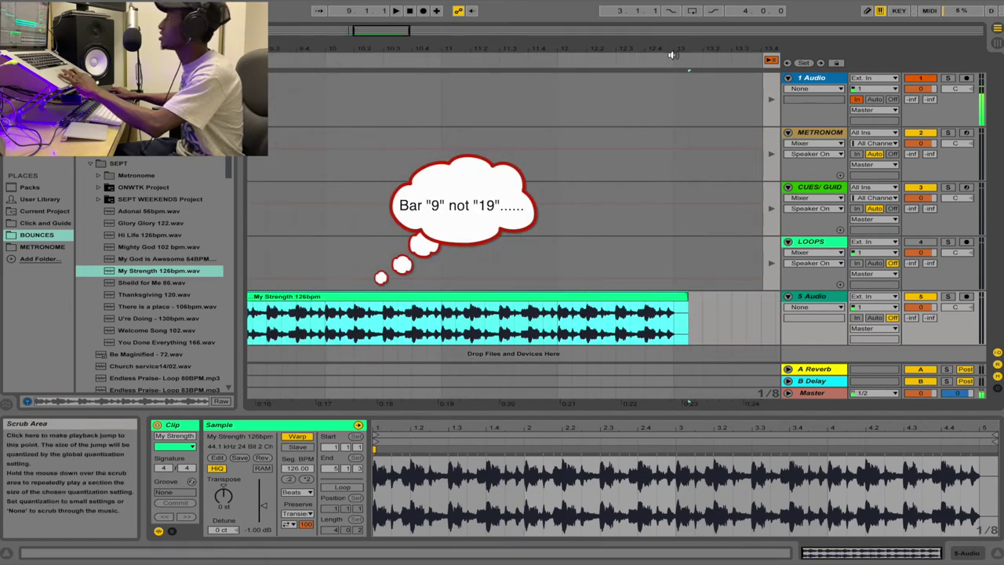
{"action": "left_click_drag", "start_coordinate": [687, 298], "coordinate": [676, 299]}
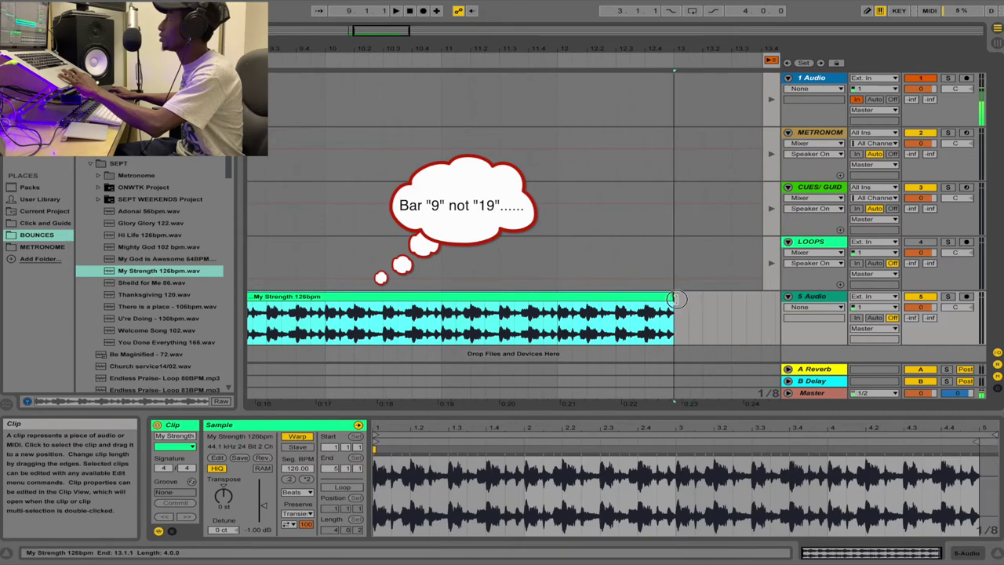
{"action": "scroll", "coordinate": [588, 329], "scroll_direction": "left", "scroll_amount": 4}
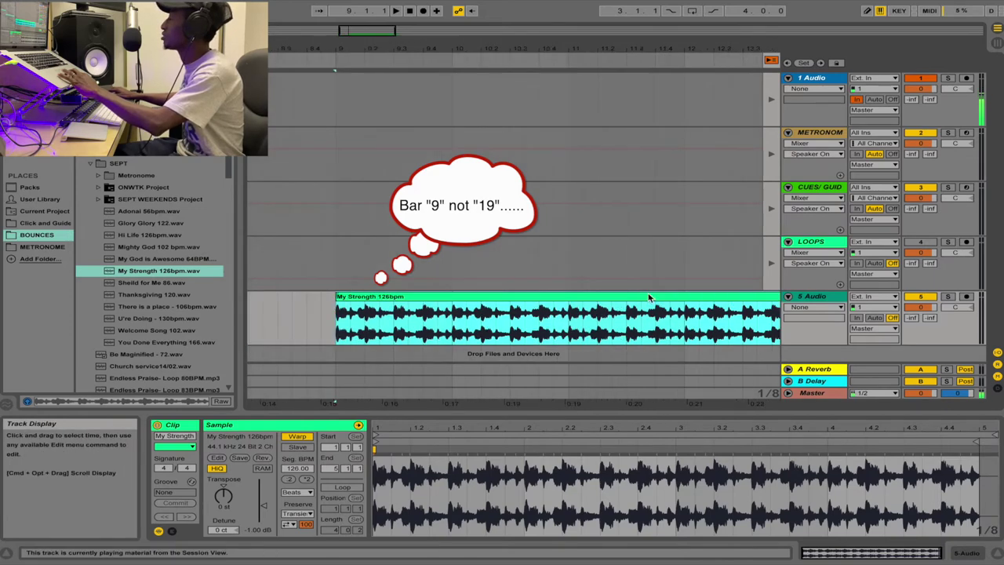
Step: Copy the four-bar My Strength clip, deactivate it in the arrangement and return to the Session View
{"action": "right_click", "coordinate": [535, 304]}
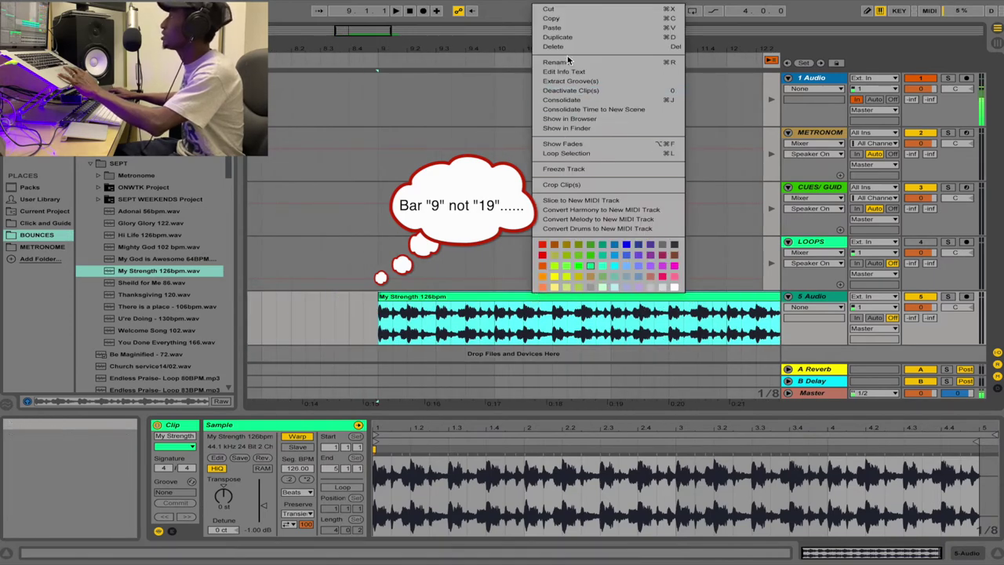
{"action": "left_click", "coordinate": [562, 25]}
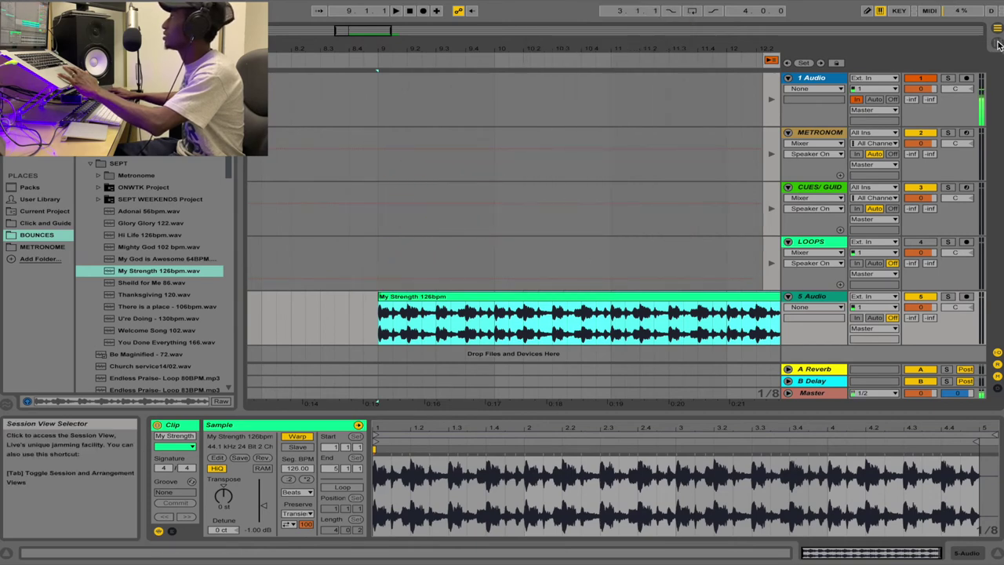
{"action": "right_click", "coordinate": [619, 295]}
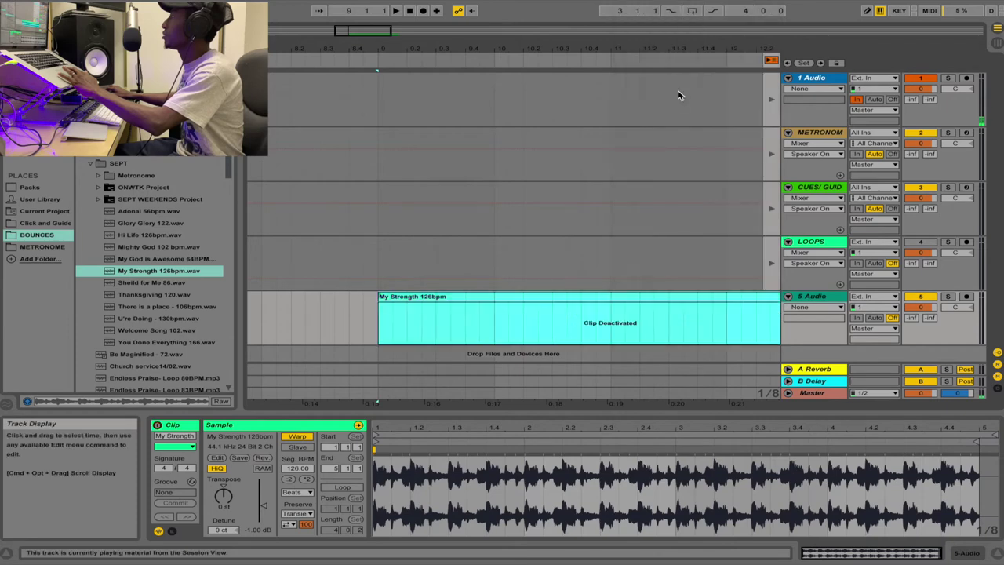
{"action": "left_click", "coordinate": [690, 91]}
{"action": "key", "text": "Tab"}
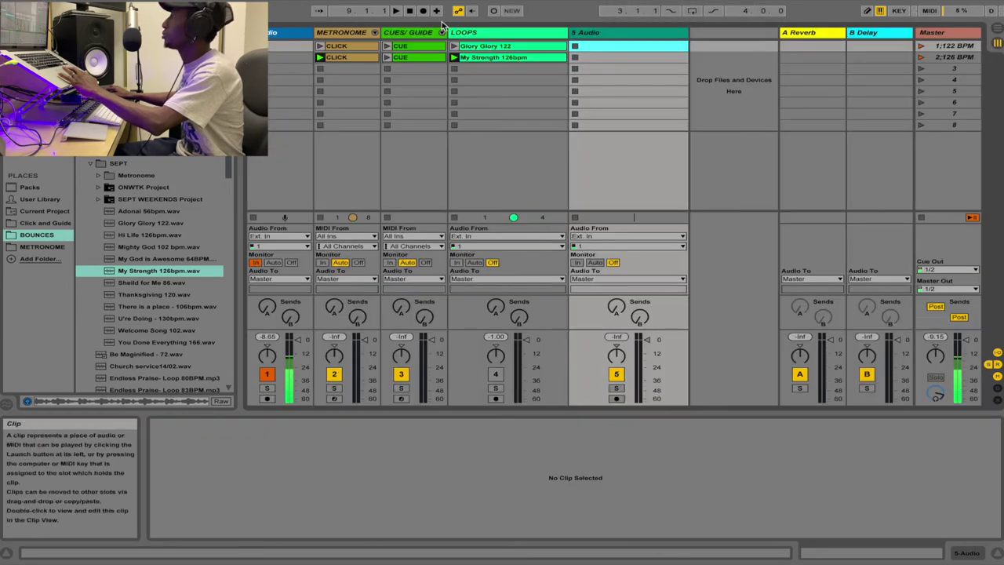
Step: Replace the My Strength 126bpm clip in the LOOPS track's second scene with the copied four-bar version
{"action": "left_click", "coordinate": [478, 60]}
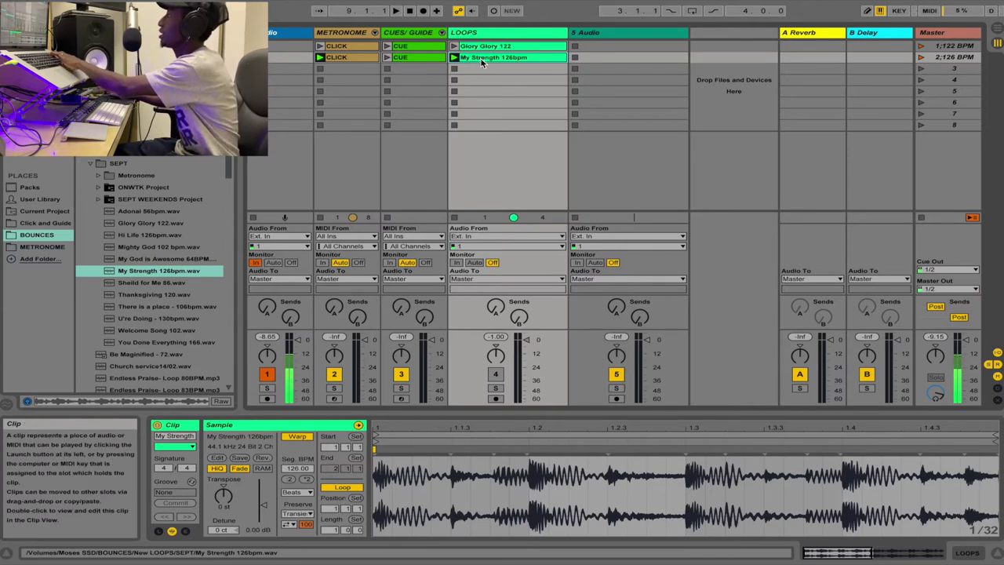
{"action": "left_click", "coordinate": [481, 66]}
{"action": "right_click", "coordinate": [481, 65]}
{"action": "left_click", "coordinate": [505, 59]}
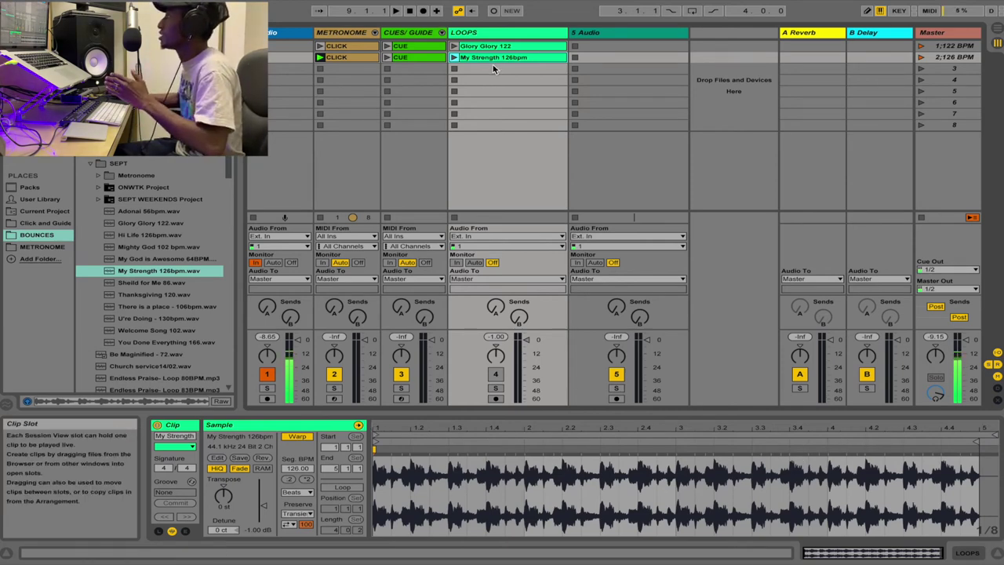
Step: Show the Envelopes settings of the four-bar My Strength clip and check the available envelope device choices
{"action": "left_click", "coordinate": [186, 531]}
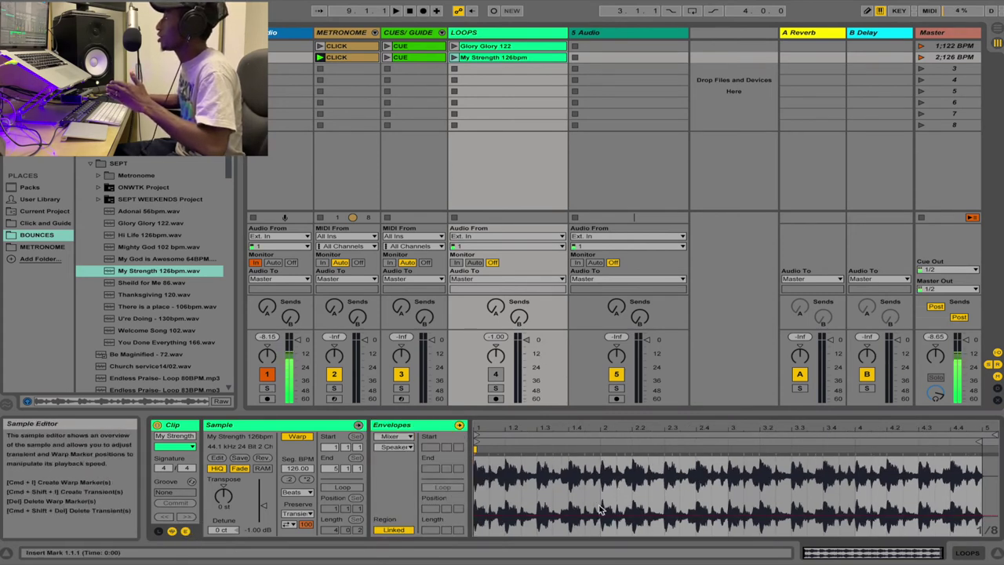
{"action": "left_click", "coordinate": [392, 437]}
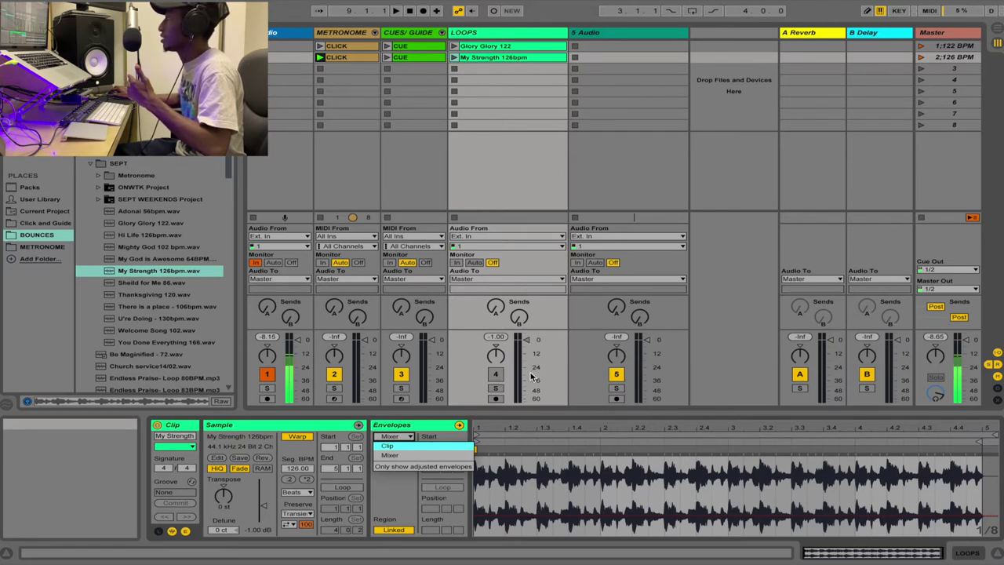
{"action": "left_click", "coordinate": [495, 377]}
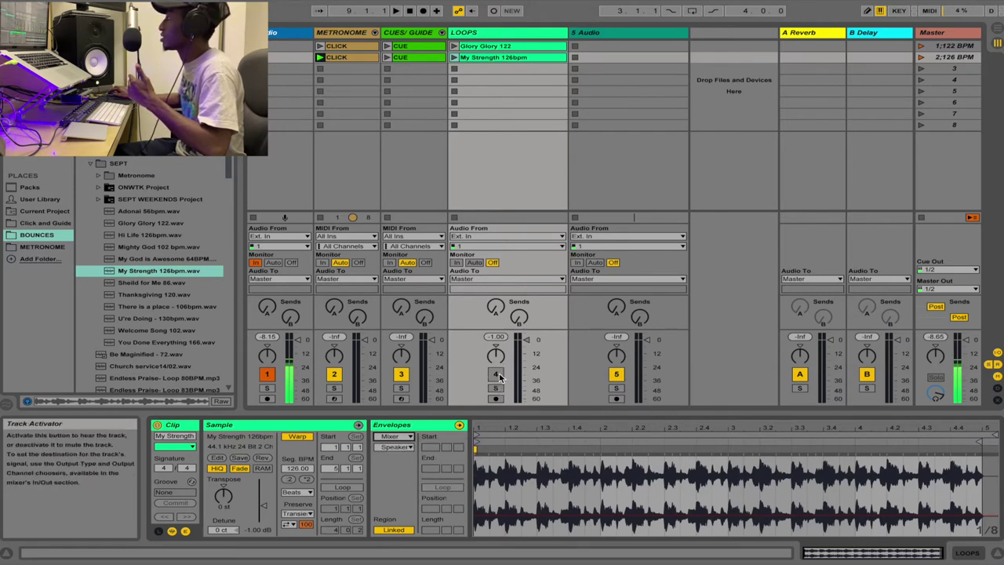
Step: Reactivate the LOOPS track and draw a Clip Volume envelope that silences the first two bars of the My Strength 126bpm clip
{"action": "left_click", "coordinate": [494, 377]}
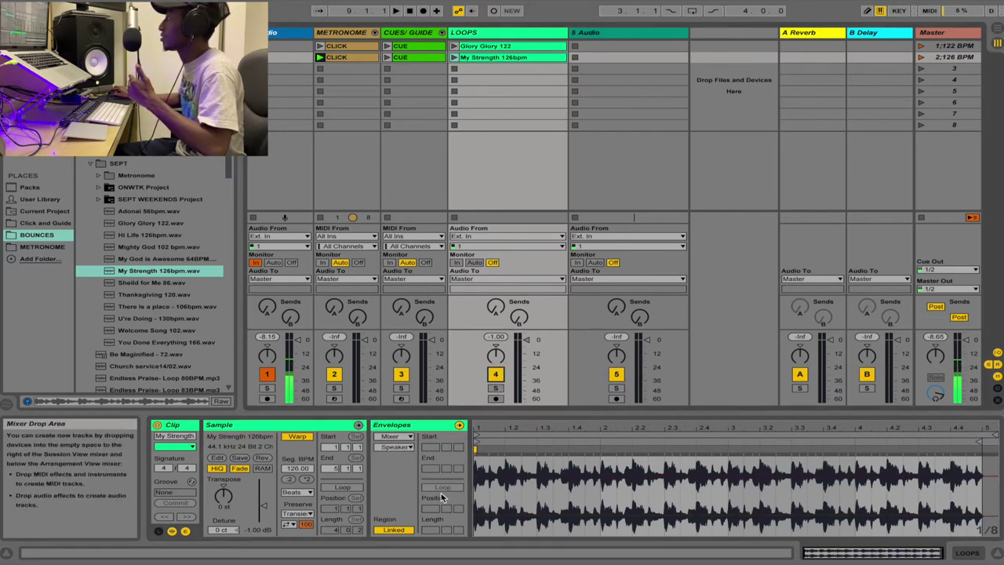
{"action": "left_click", "coordinate": [407, 437]}
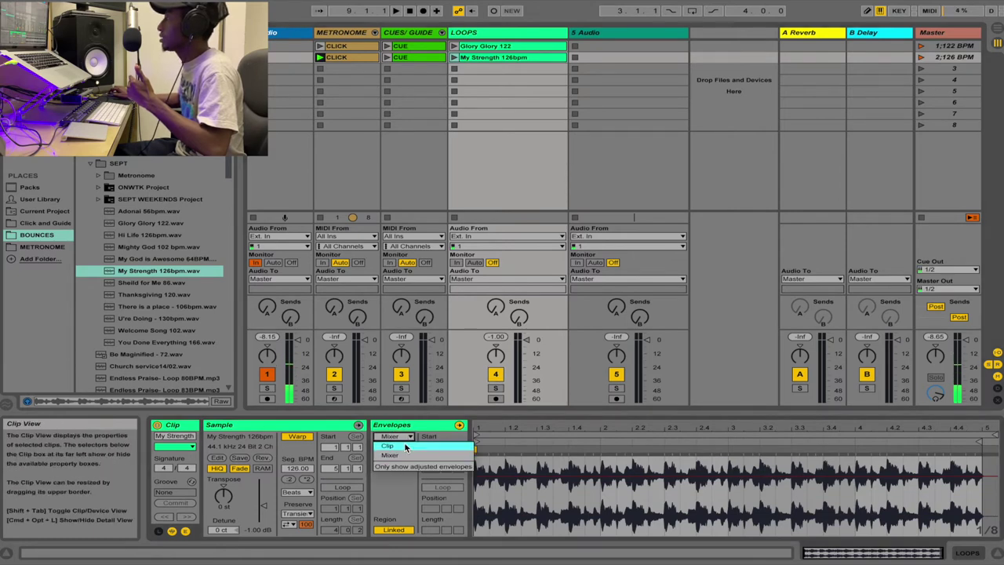
{"action": "left_click", "coordinate": [404, 447]}
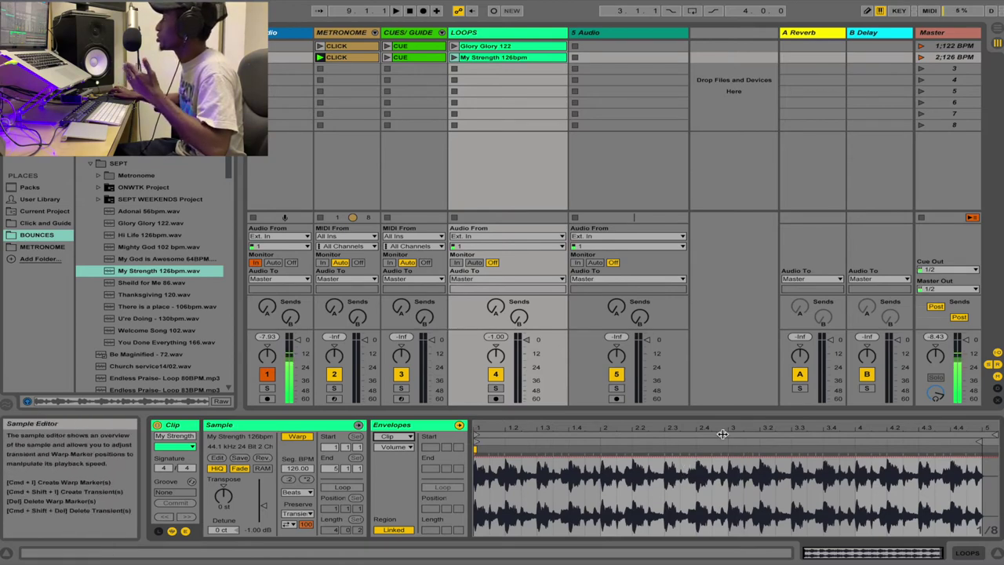
{"action": "left_click", "coordinate": [727, 461]}
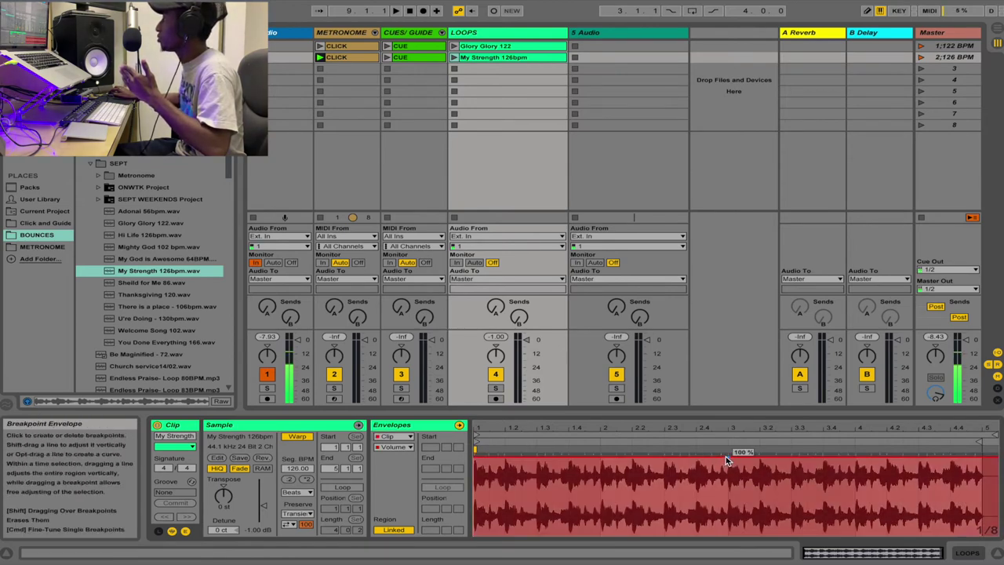
{"action": "left_click", "coordinate": [725, 461]}
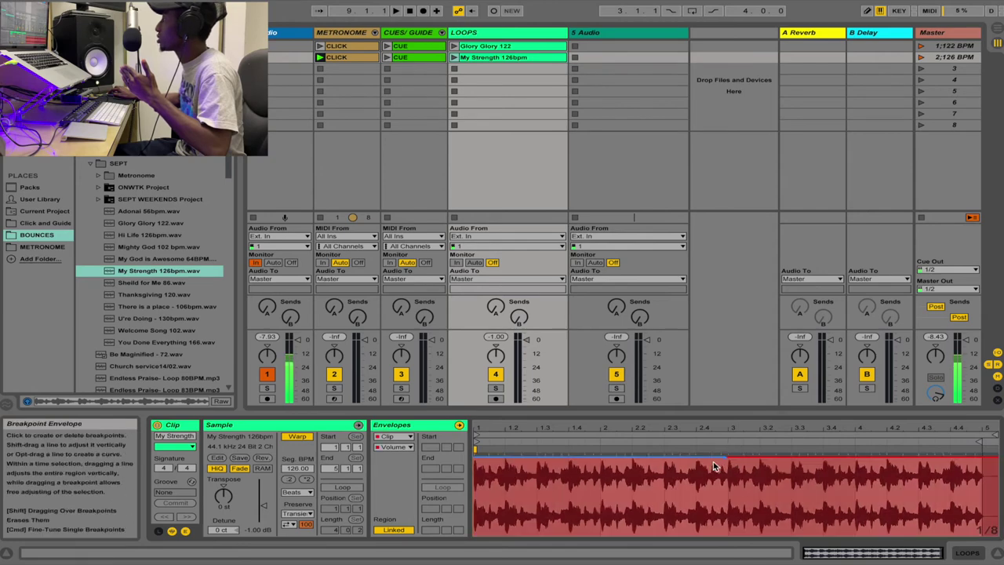
{"action": "left_click_drag", "start_coordinate": [711, 461], "coordinate": [727, 478]}
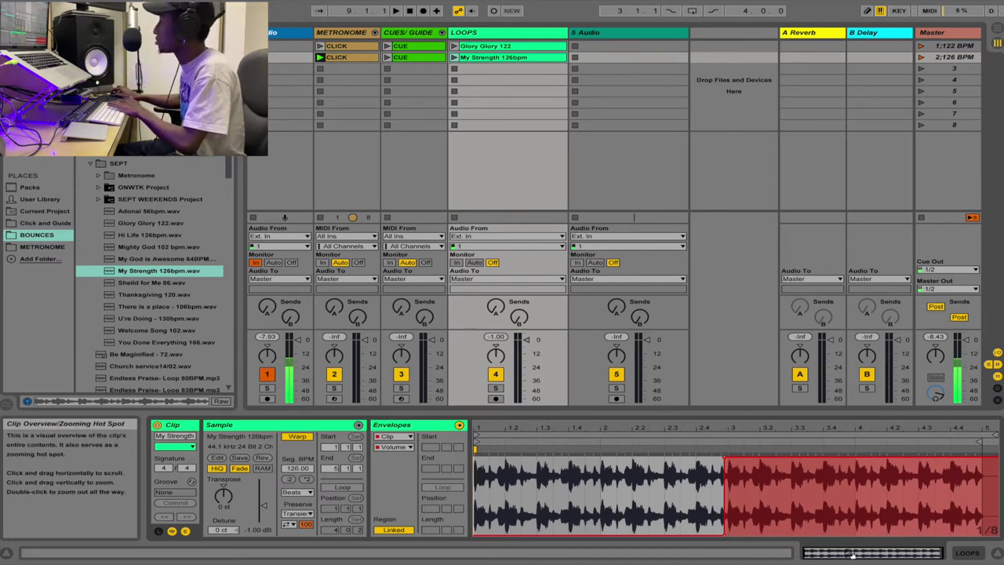
Step: Align the volume envelope's breakpoints exactly at bar 3 so the level jumps vertically from silence to 100 %
{"action": "left_click_drag", "start_coordinate": [852, 554], "coordinate": [802, 506]}
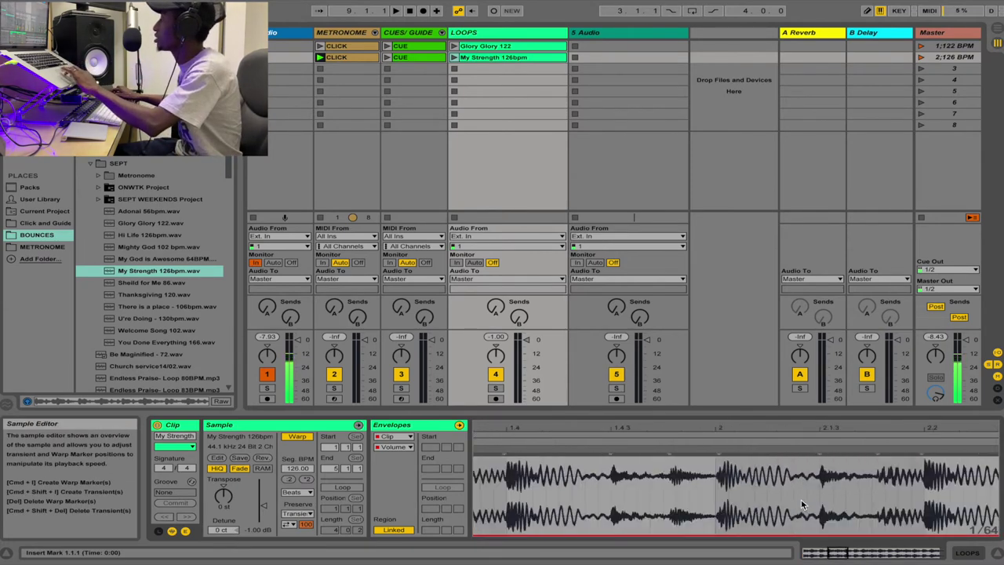
{"action": "left_click_drag", "start_coordinate": [766, 456], "coordinate": [790, 458]}
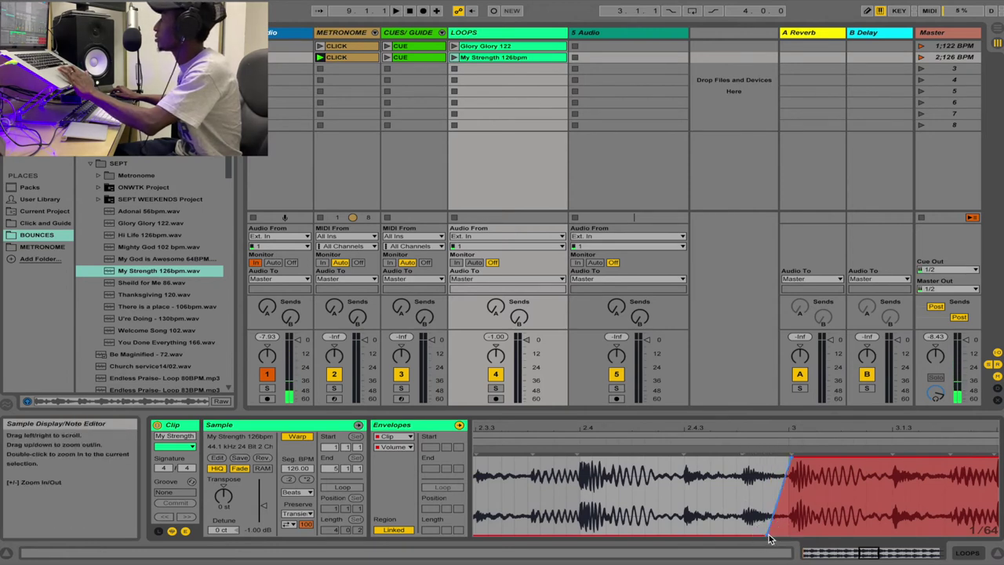
{"action": "left_click_drag", "start_coordinate": [772, 536], "coordinate": [788, 536]}
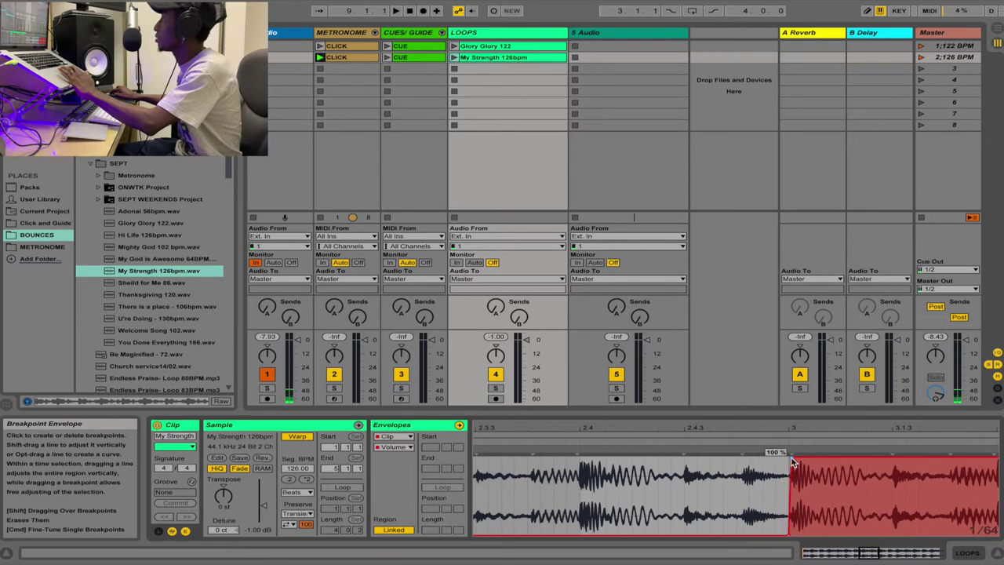
{"action": "left_click_drag", "start_coordinate": [792, 463], "coordinate": [791, 462]}
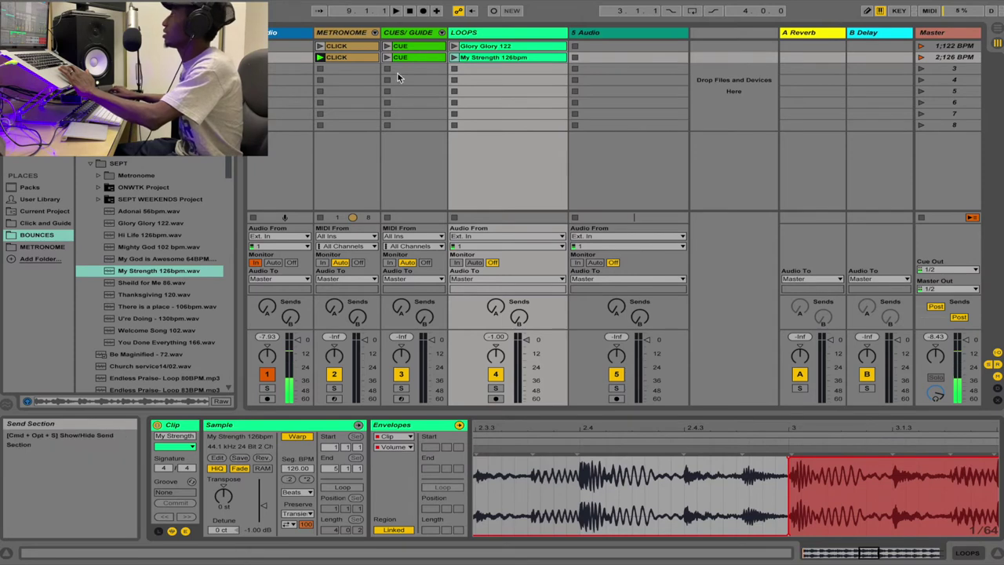
Step: Turn on looping for the My Strength clip and set a two-bar loop from 3.1.1 to 5.1.1
{"action": "left_click", "coordinate": [344, 487]}
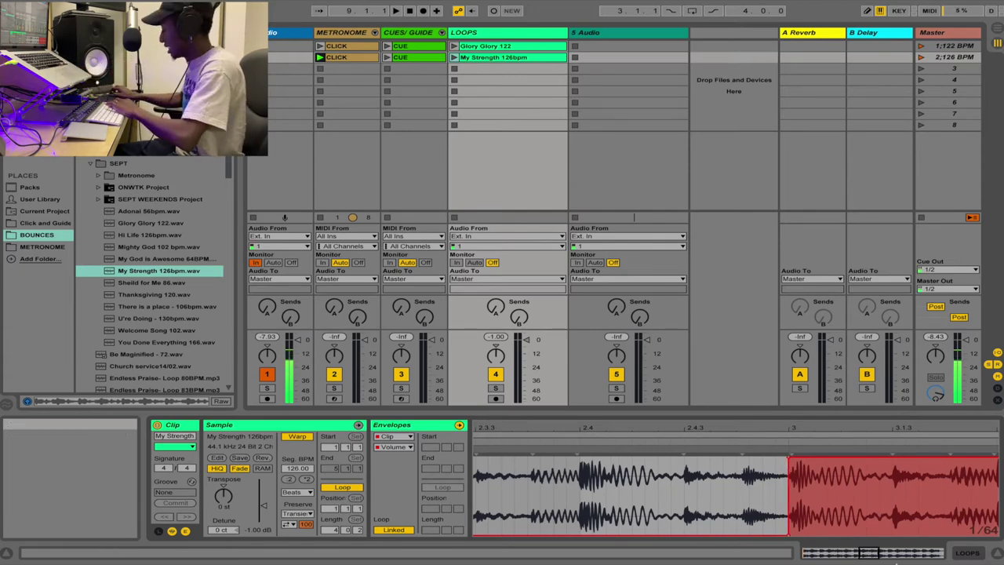
{"action": "mouse_move", "coordinate": [892, 549]}
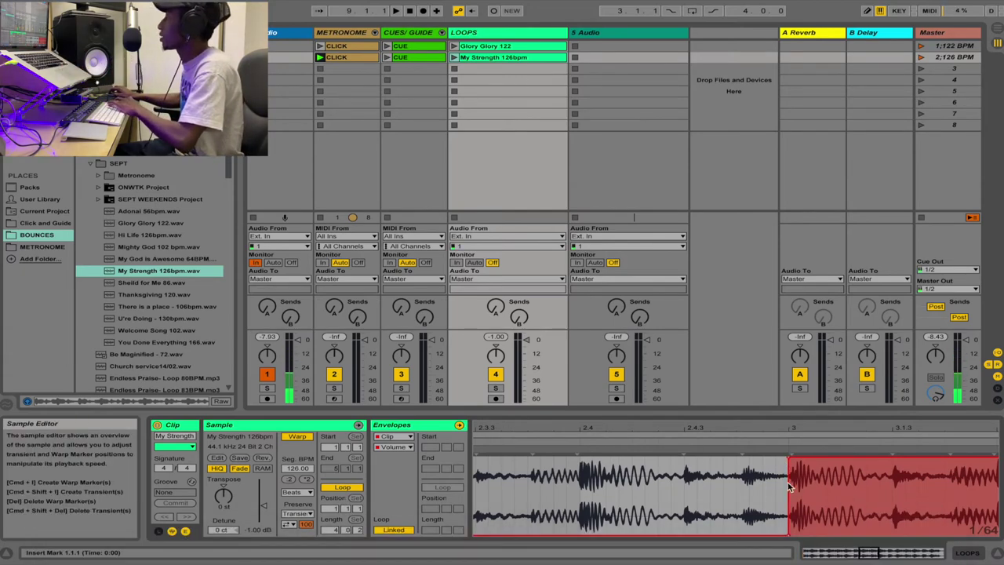
{"action": "key", "text": "minus"}
{"action": "key", "text": "minus"}
{"action": "key", "text": "minus"}
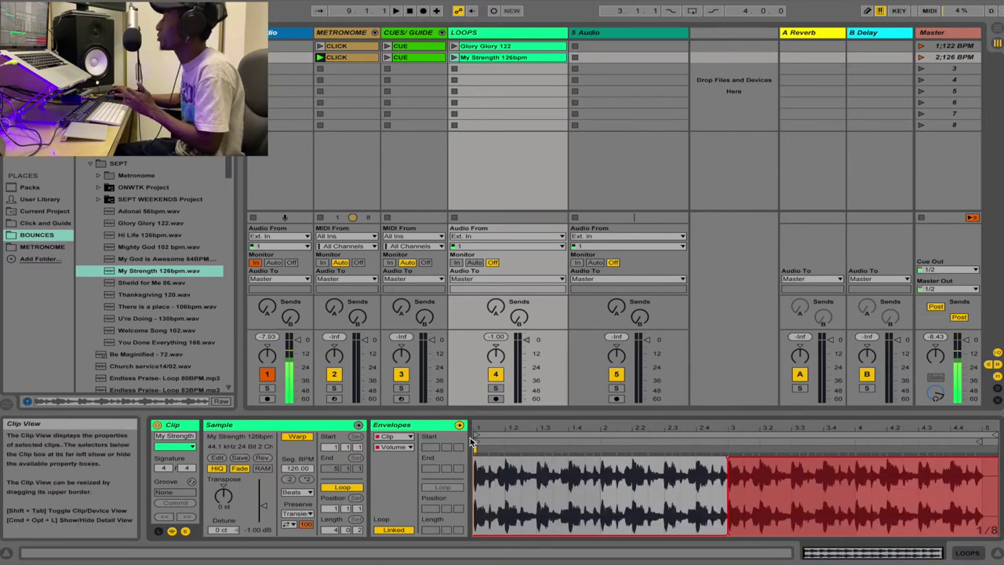
{"action": "left_click", "coordinate": [981, 437]}
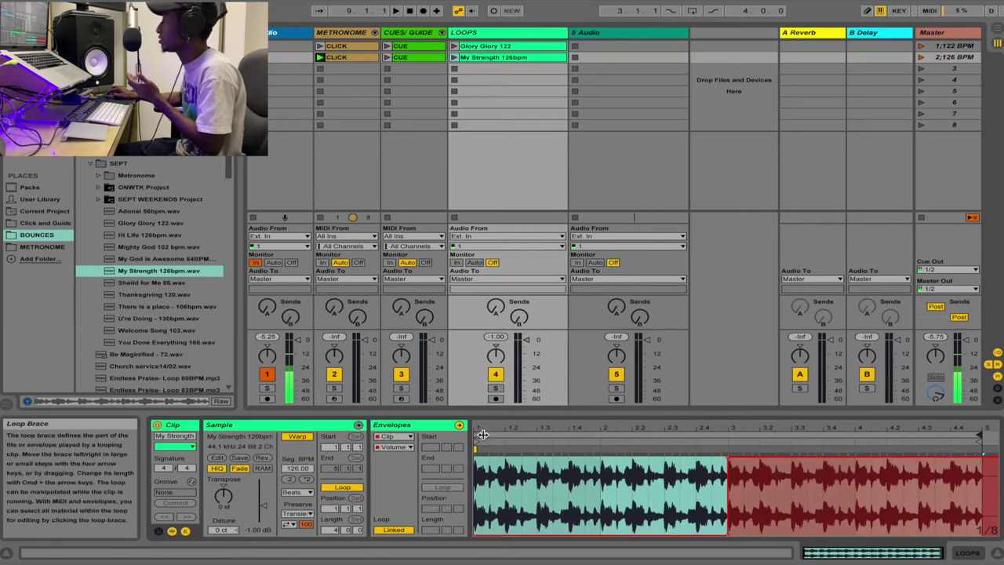
{"action": "left_click_drag", "start_coordinate": [476, 436], "coordinate": [729, 434]}
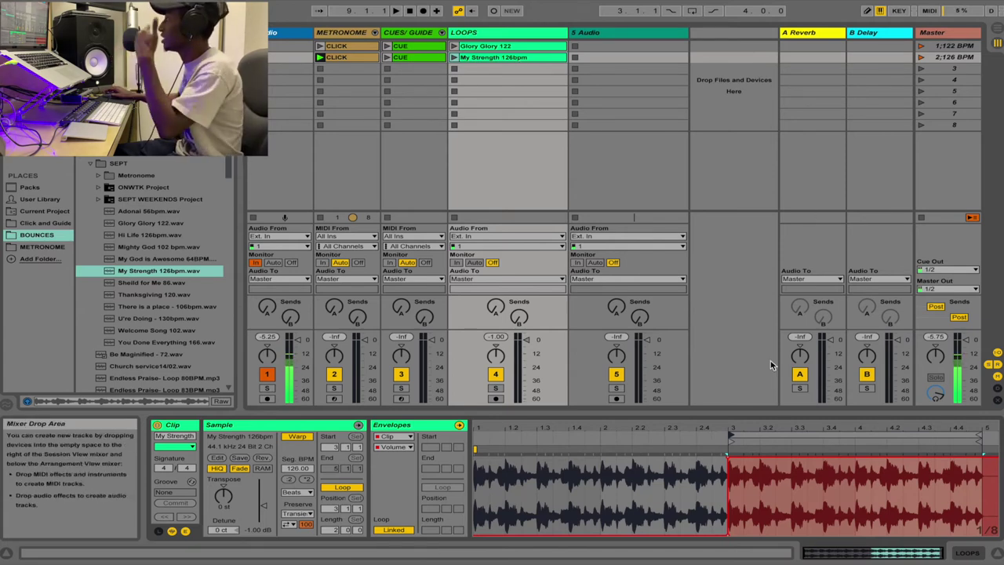
Step: Launch the 126 BPM scene to hear the loop and delete the empty 5 Audio track
{"action": "left_click", "coordinate": [921, 58]}
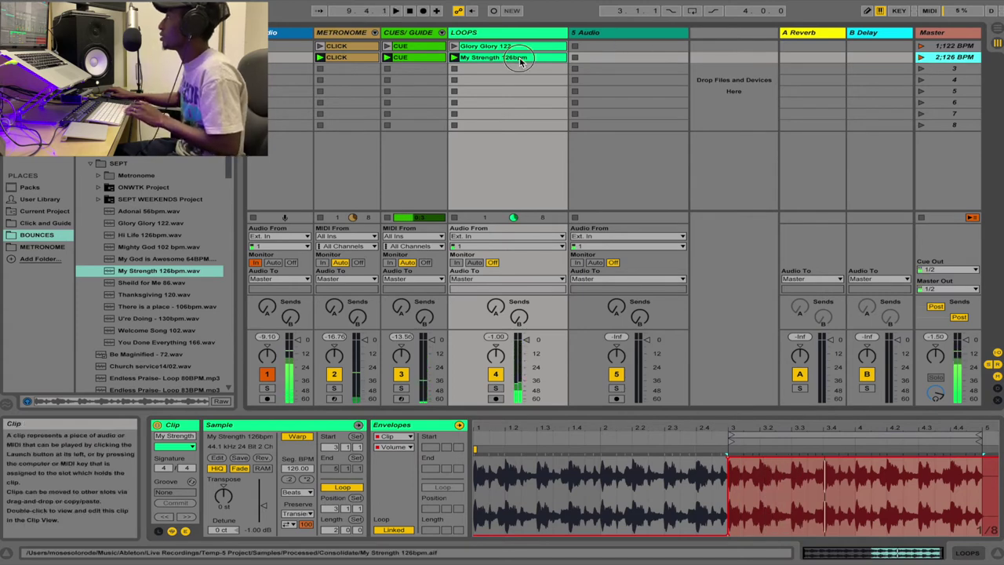
{"action": "left_click", "coordinate": [636, 31]}
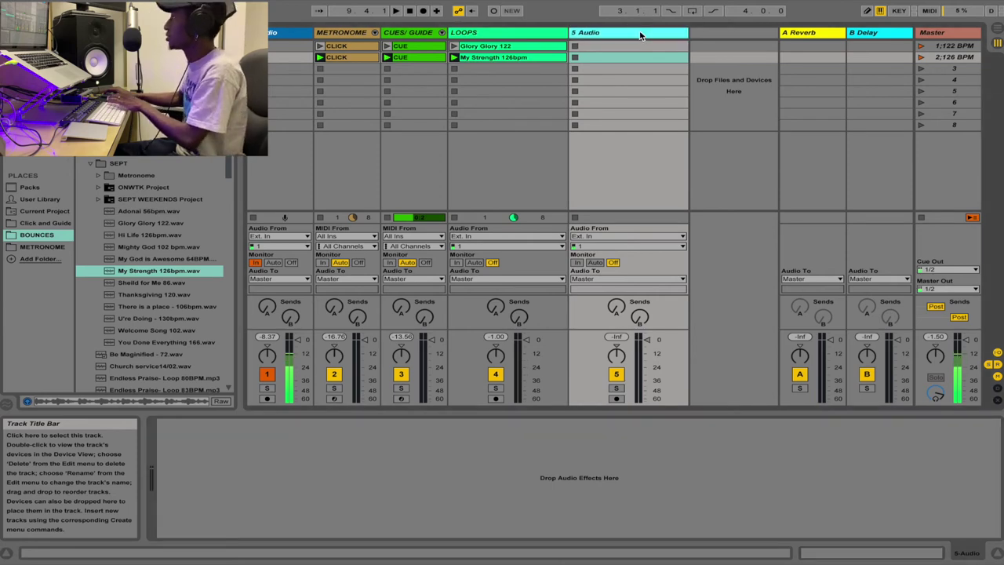
{"action": "key", "text": "Delete"}
Step: Replay the 126 BPM scene with the My Strength clip's waveform shown to check its playback, and stop it
{"action": "left_click", "coordinate": [921, 60]}
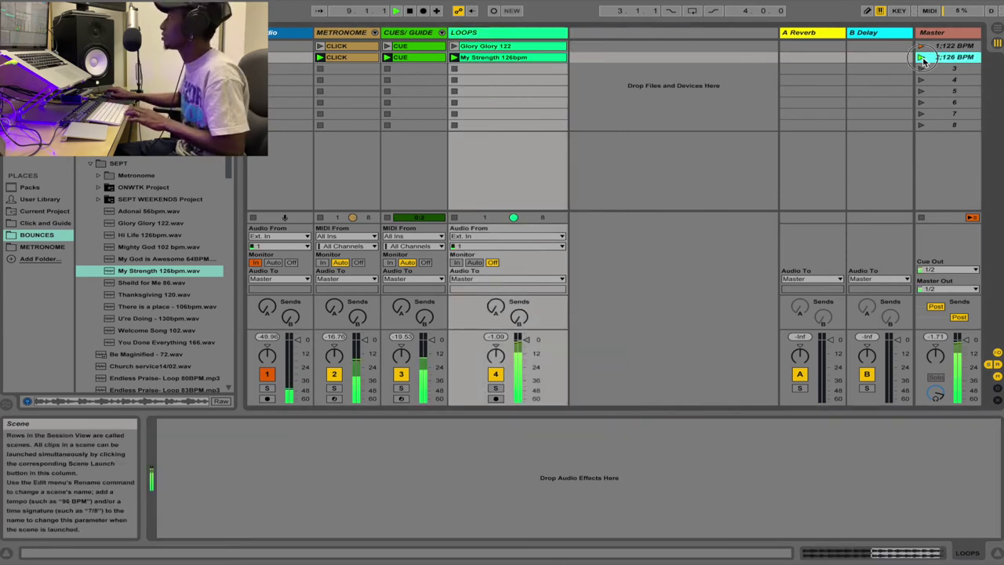
{"action": "left_click", "coordinate": [509, 59]}
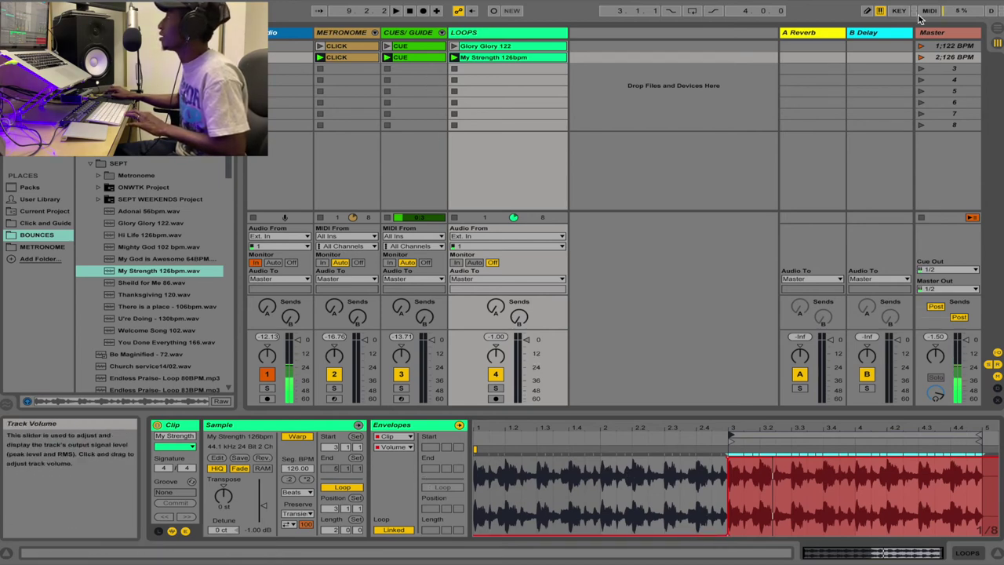
{"action": "left_click", "coordinate": [921, 58]}
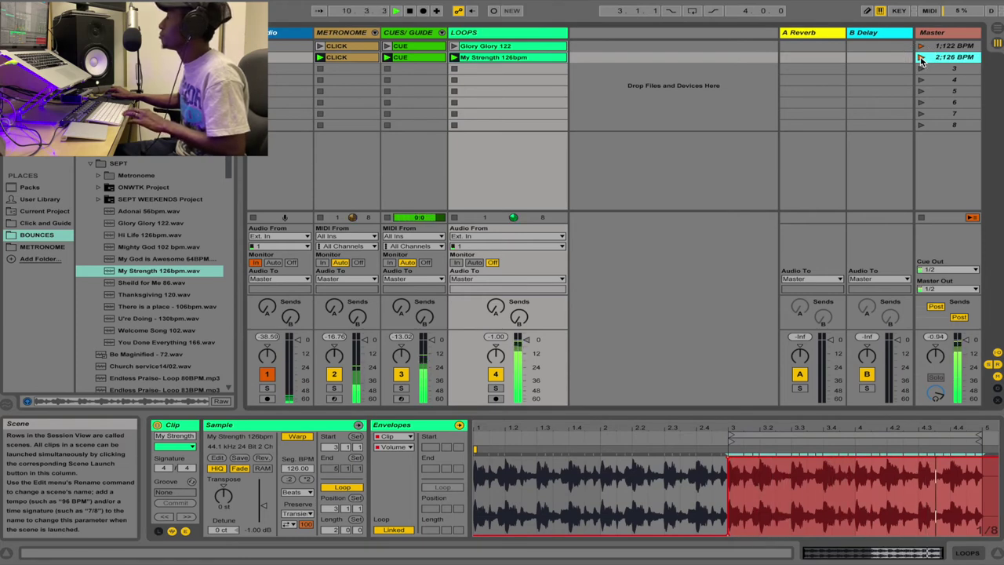
{"action": "key", "text": "space"}
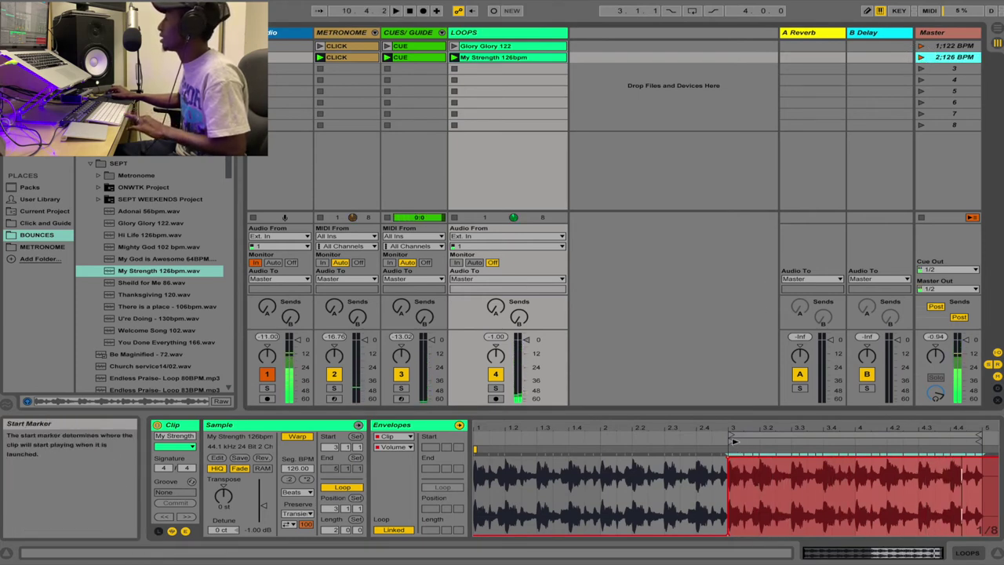
Step: Move the My Strength clip's start marker back to 1.1.1, leaving the loop at bar 3, and launch the 126 BPM scene
{"action": "left_click", "coordinate": [730, 441]}
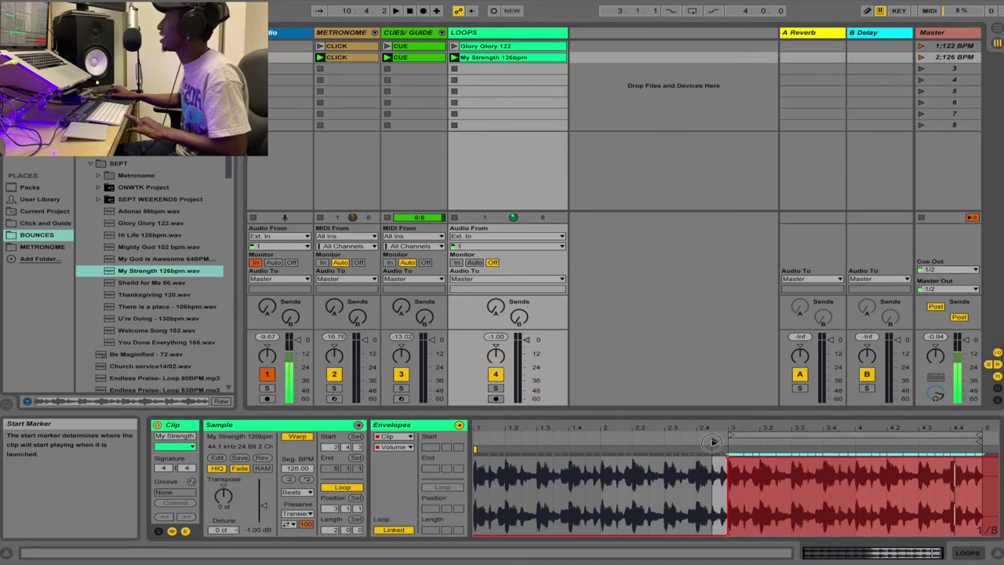
{"action": "left_click", "coordinate": [725, 443]}
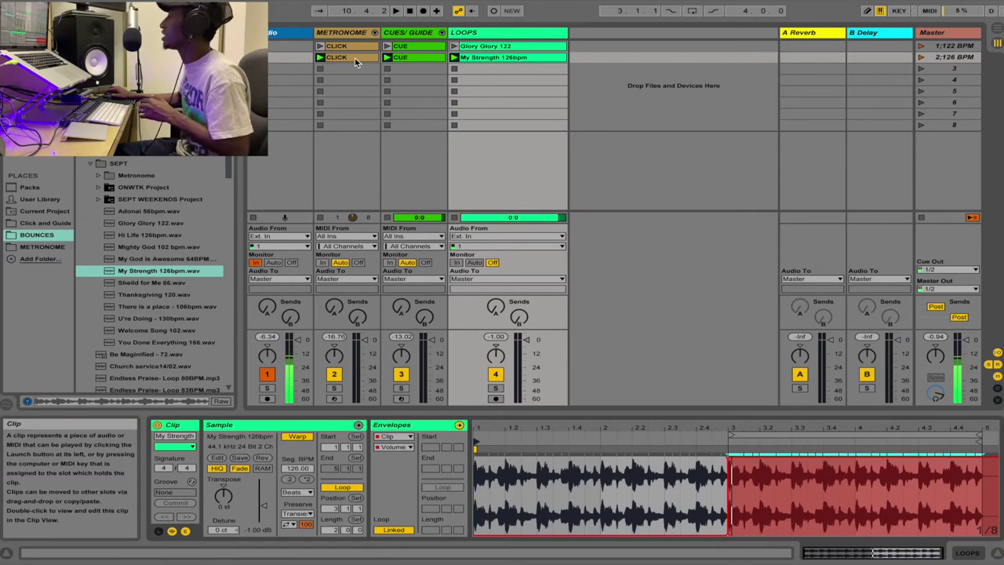
{"action": "left_click", "coordinate": [921, 58]}
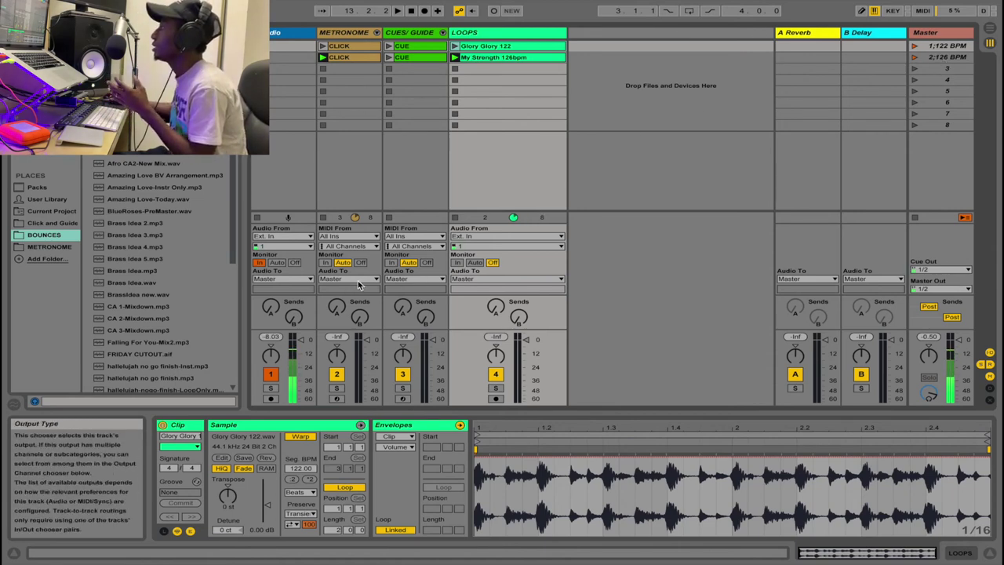
Step: Check the LOOPS track's output routing choices and review the METRONOME, CUES/GUIDE and LOOPS tracks
{"action": "left_click", "coordinate": [483, 280]}
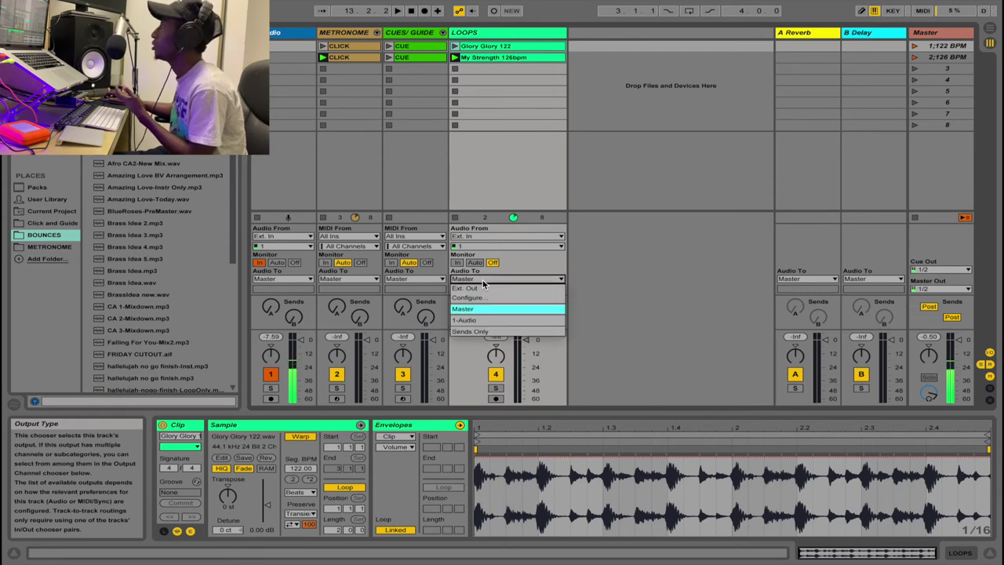
{"action": "left_click", "coordinate": [482, 280]}
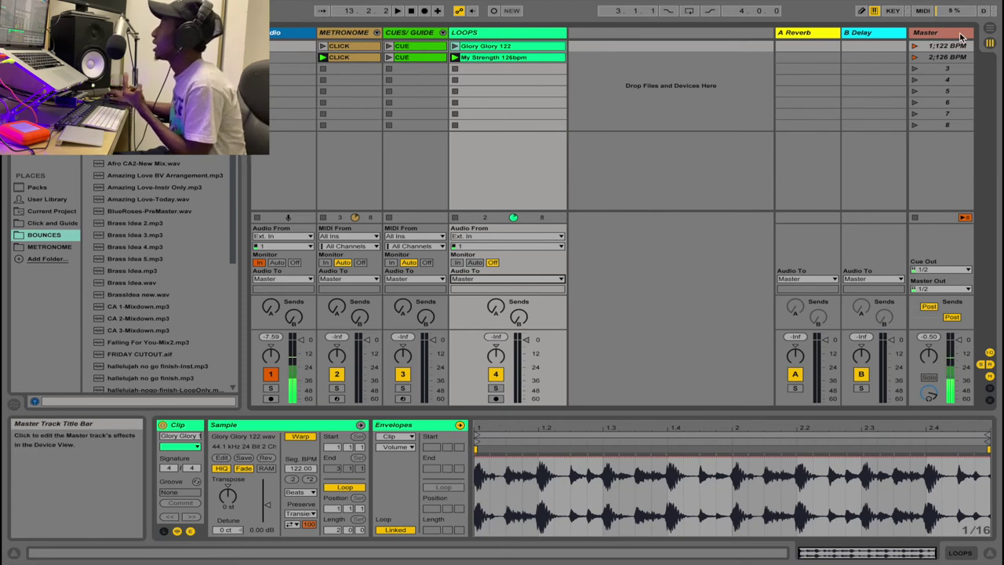
{"action": "left_click", "coordinate": [353, 34]}
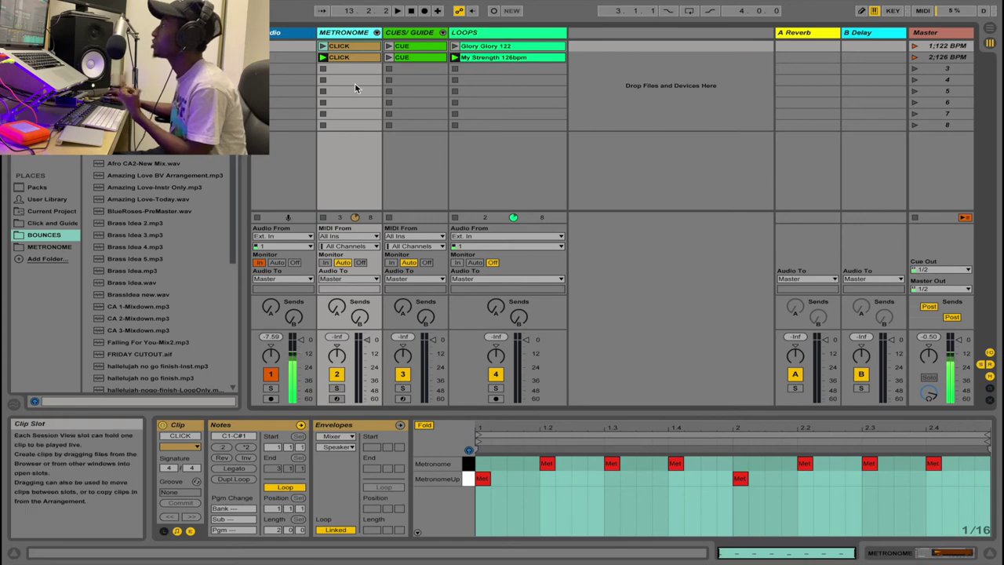
{"action": "left_click", "coordinate": [417, 34]}
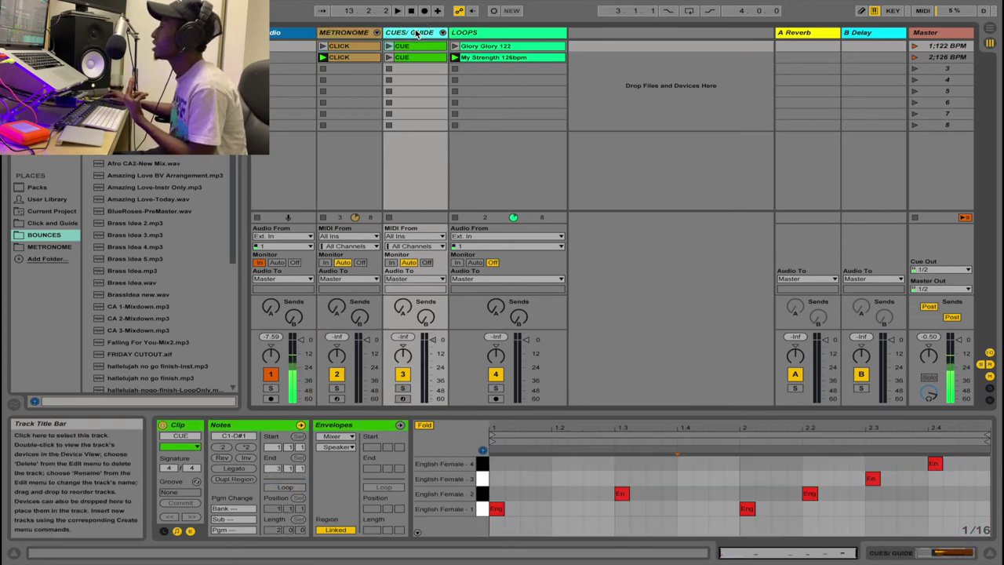
{"action": "left_click", "coordinate": [486, 34]}
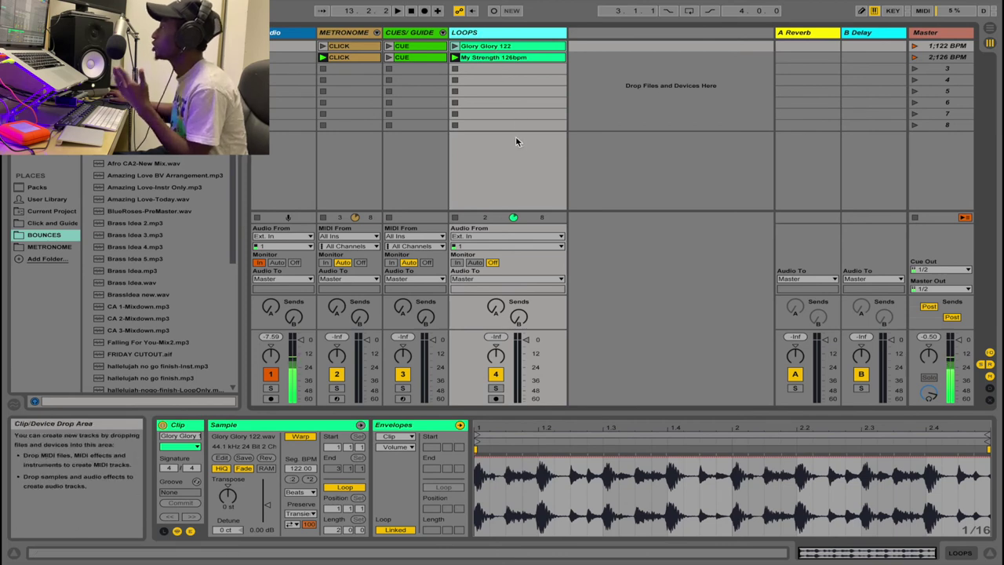
Step: Configure the audio output device as Komplete Audio 6 (6 In, 6 Out), keeping output pairs 1/2, 3/4 and 5/6 enabled
{"action": "left_click", "coordinate": [345, 280]}
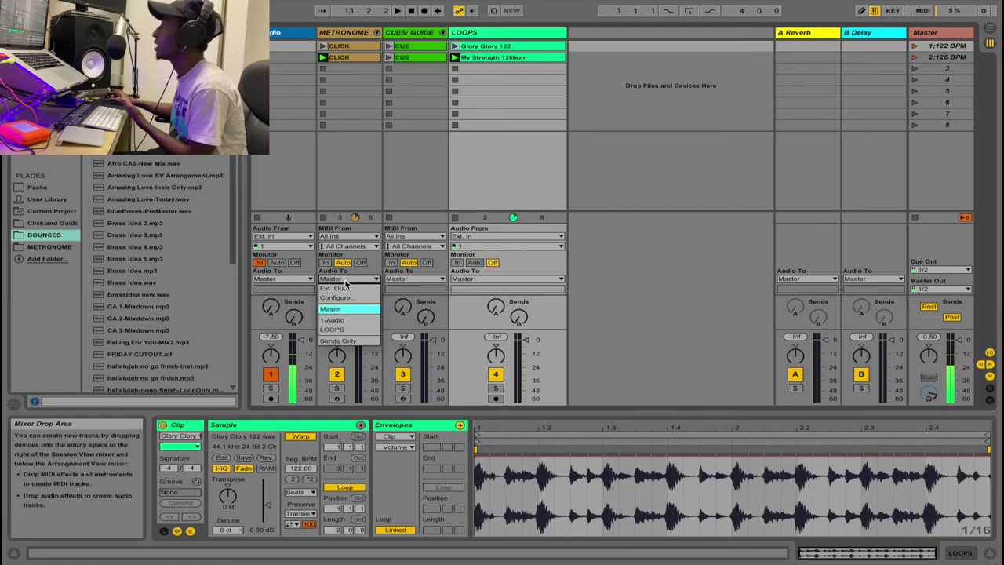
{"action": "left_click", "coordinate": [347, 297]}
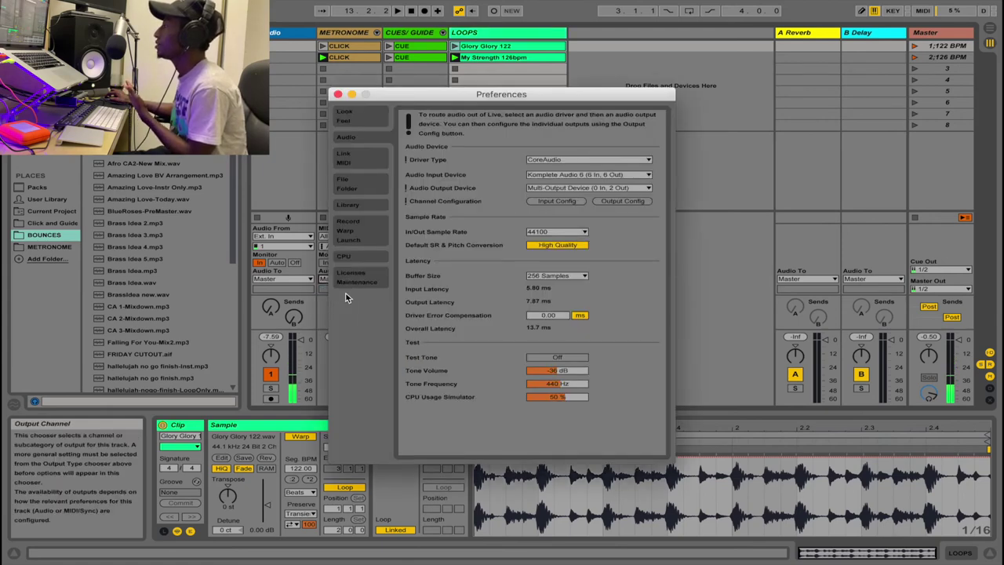
{"action": "left_click", "coordinate": [558, 189]}
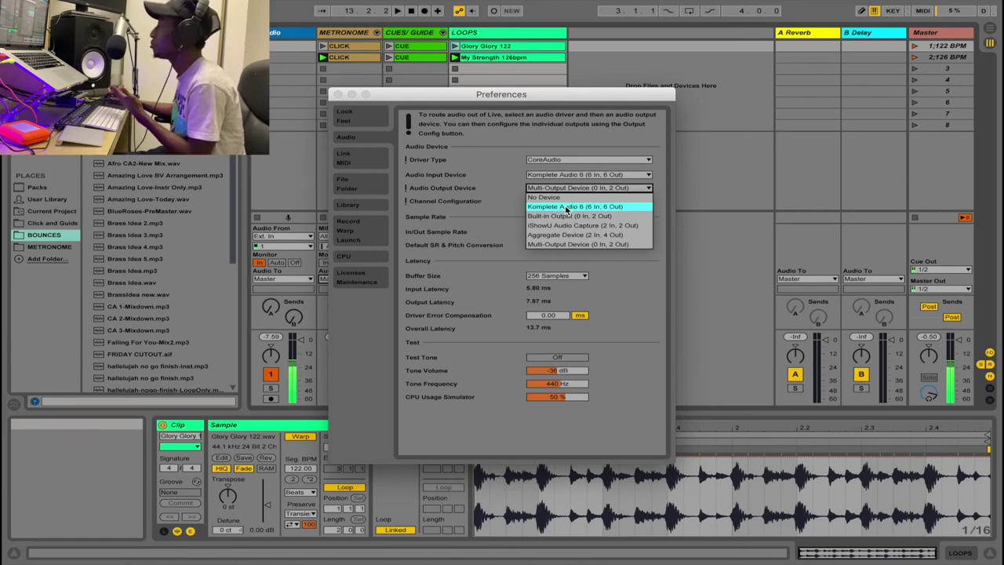
{"action": "left_click", "coordinate": [567, 206]}
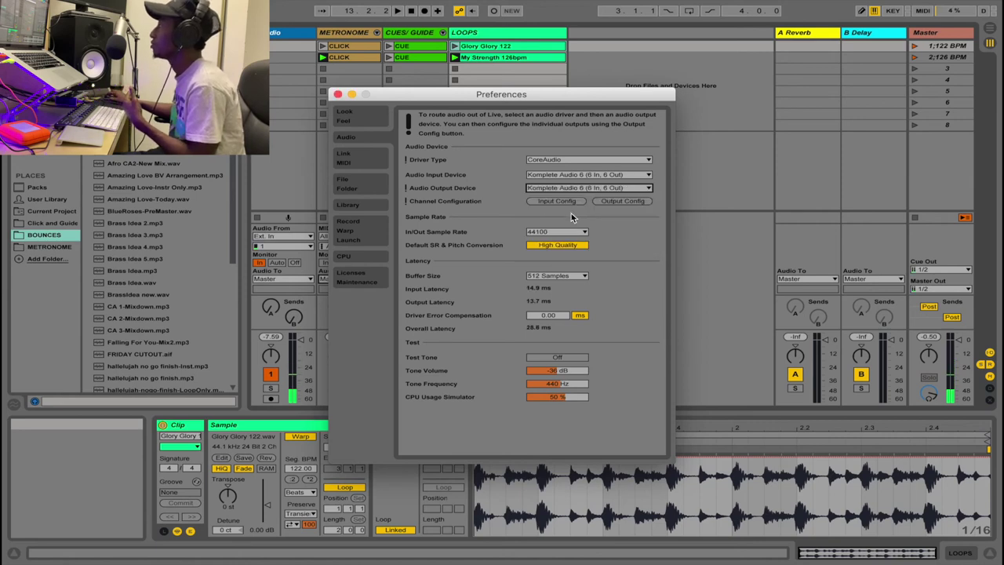
{"action": "left_click", "coordinate": [617, 201]}
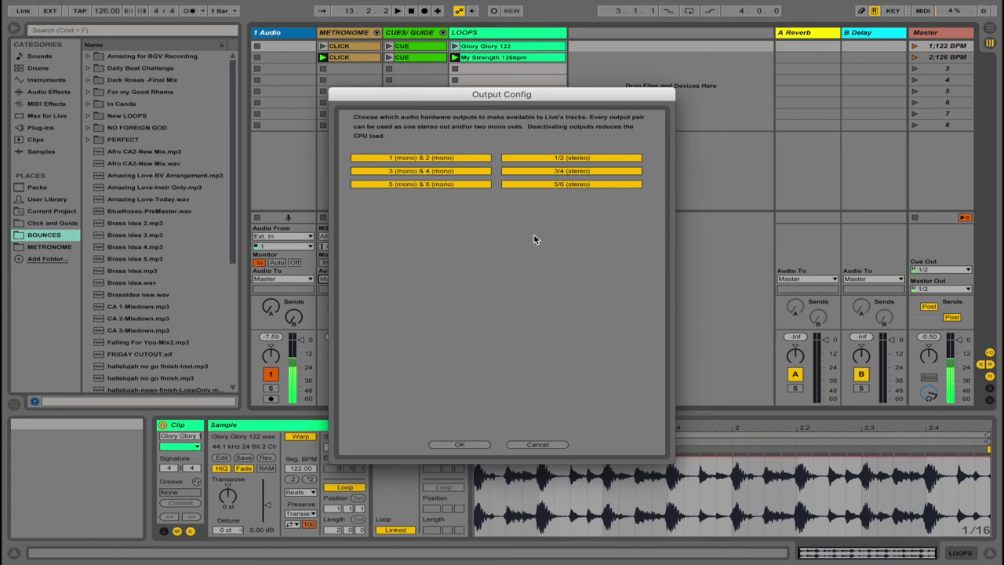
{"action": "left_click", "coordinate": [457, 444]}
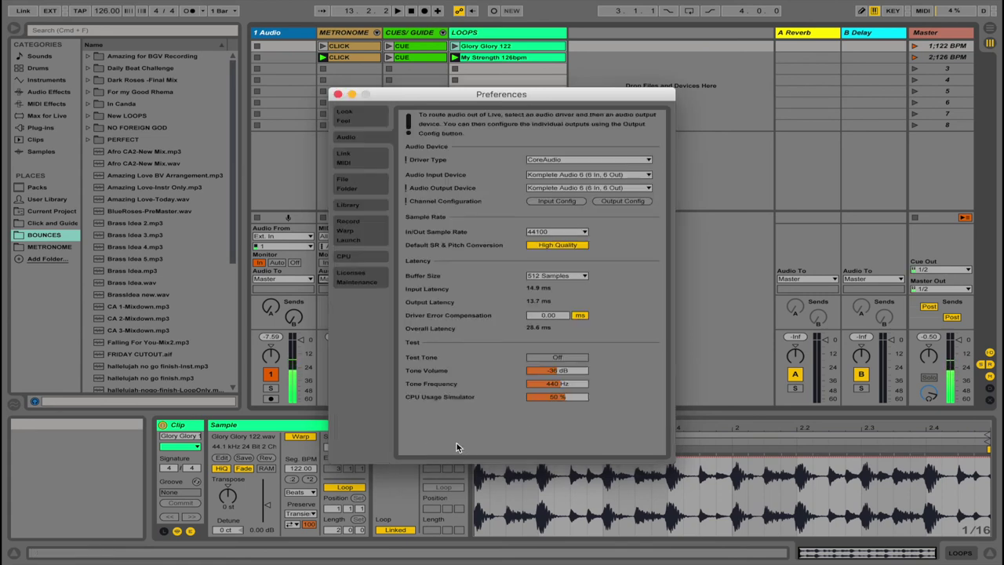
Step: Close the audio preferences and route the METRONOME track's audio to Ext. Out on mono output 3
{"action": "left_click", "coordinate": [337, 94]}
{"action": "left_click", "coordinate": [343, 280]}
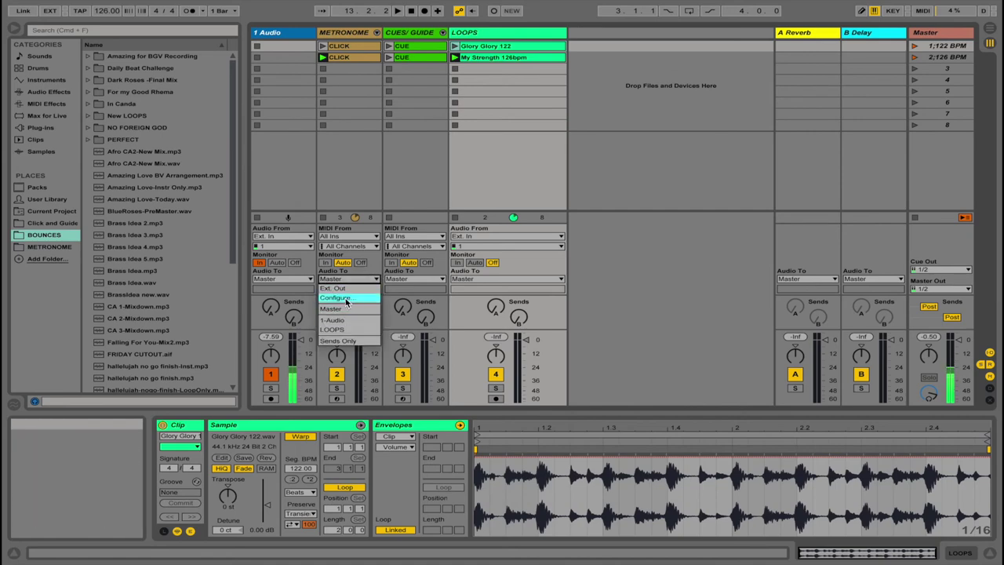
{"action": "left_click", "coordinate": [346, 301]}
{"action": "left_click", "coordinate": [337, 95]}
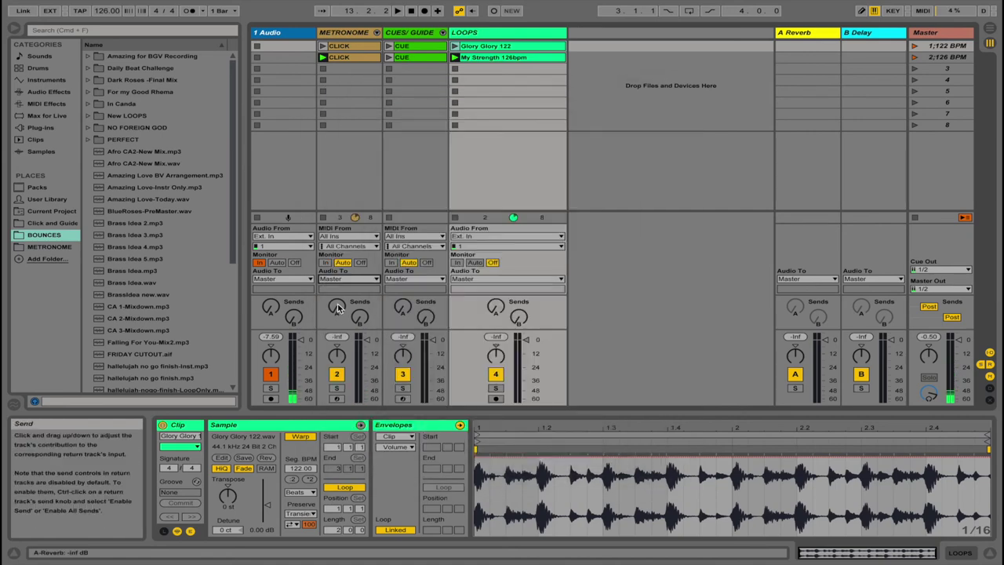
{"action": "left_click", "coordinate": [343, 279]}
{"action": "left_click", "coordinate": [342, 292]}
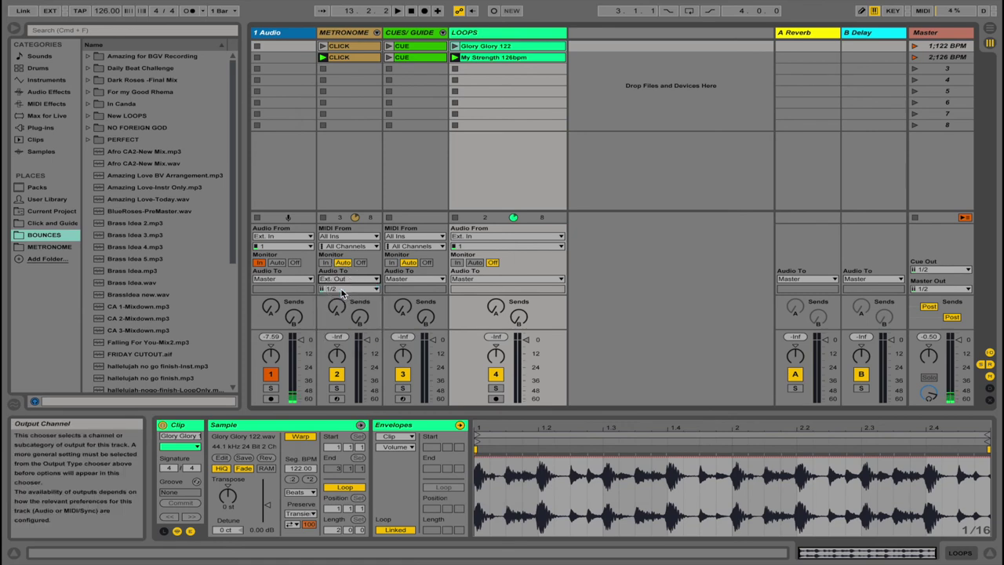
{"action": "left_click", "coordinate": [342, 290]}
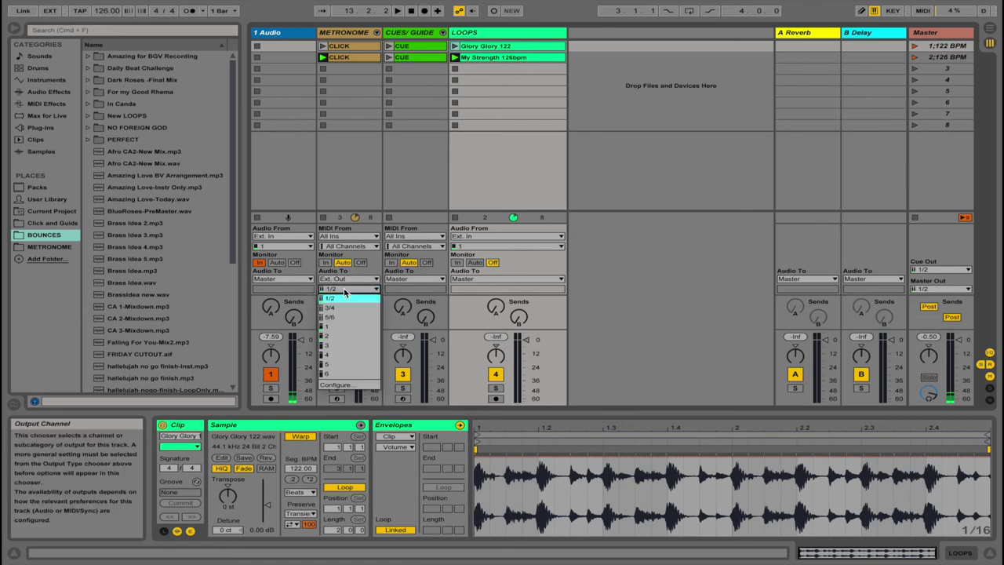
{"action": "left_click", "coordinate": [343, 345]}
Step: Route the CUES/GUIDE track's audio to Ext. Out on mono output 4
{"action": "left_click", "coordinate": [412, 279]}
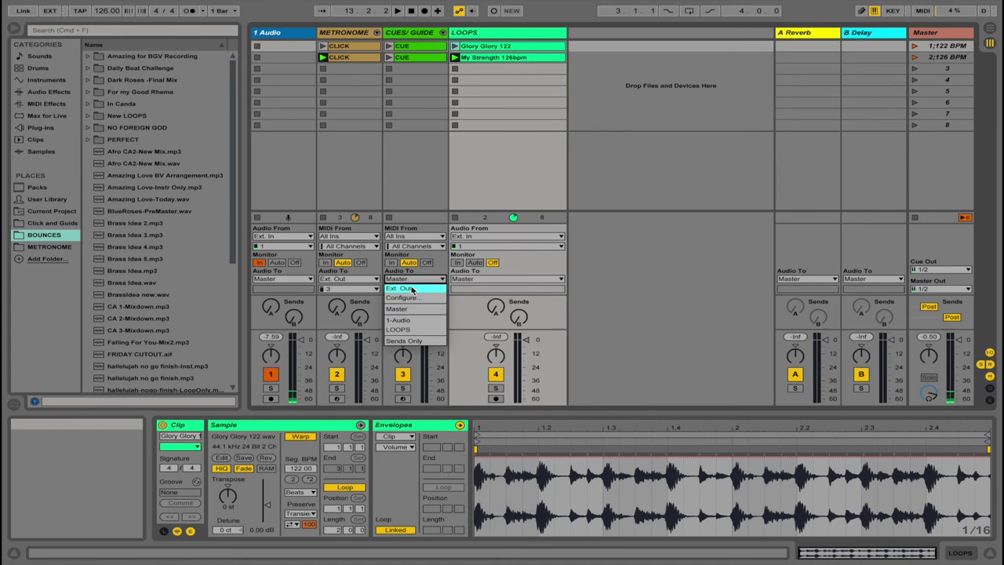
{"action": "left_click", "coordinate": [412, 288]}
{"action": "left_click", "coordinate": [412, 289]}
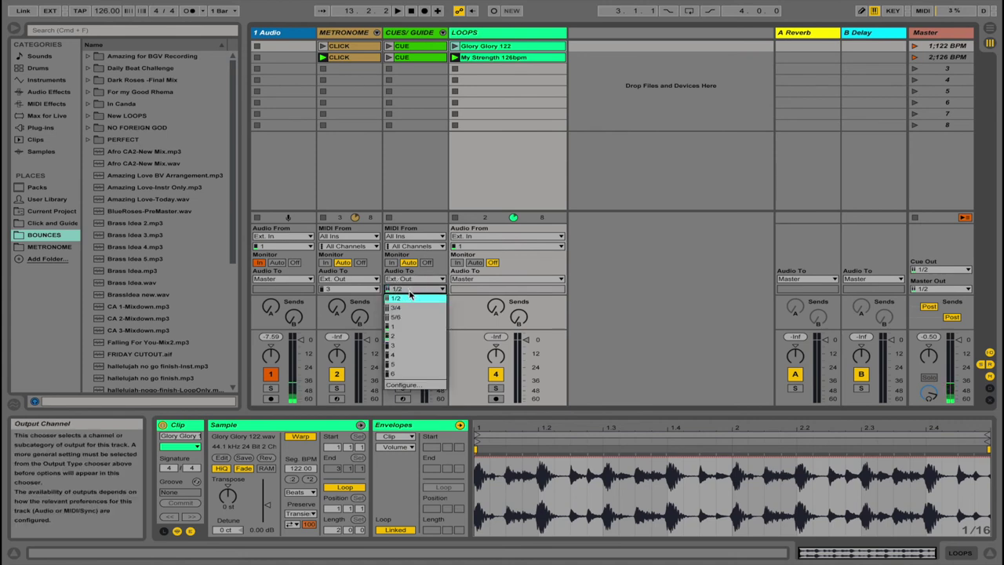
{"action": "left_click", "coordinate": [400, 353]}
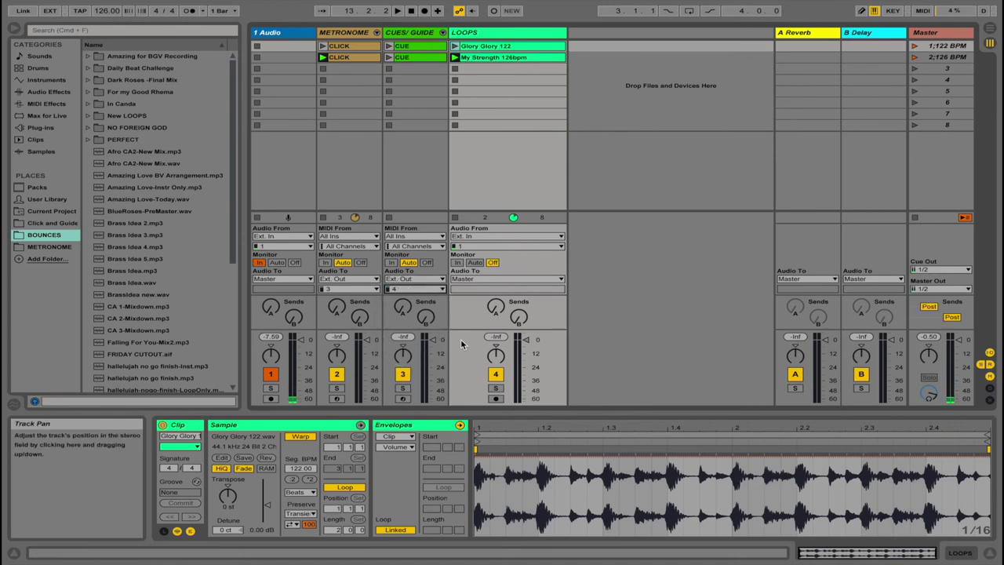
Step: Launch the 126 BPM scene to check the signal with the separate output routing, and stop playback
{"action": "left_click", "coordinate": [914, 45]}
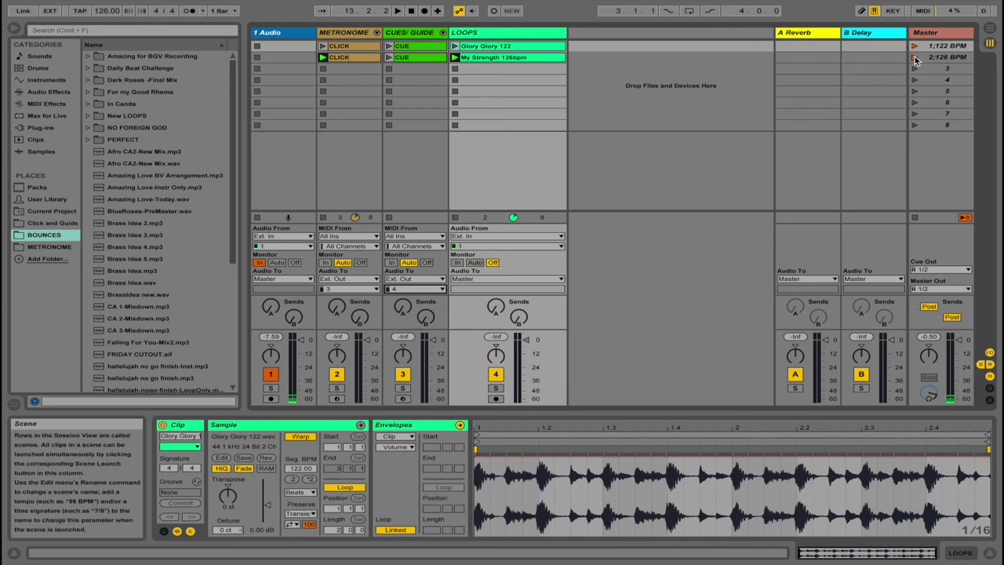
{"action": "left_click", "coordinate": [913, 58]}
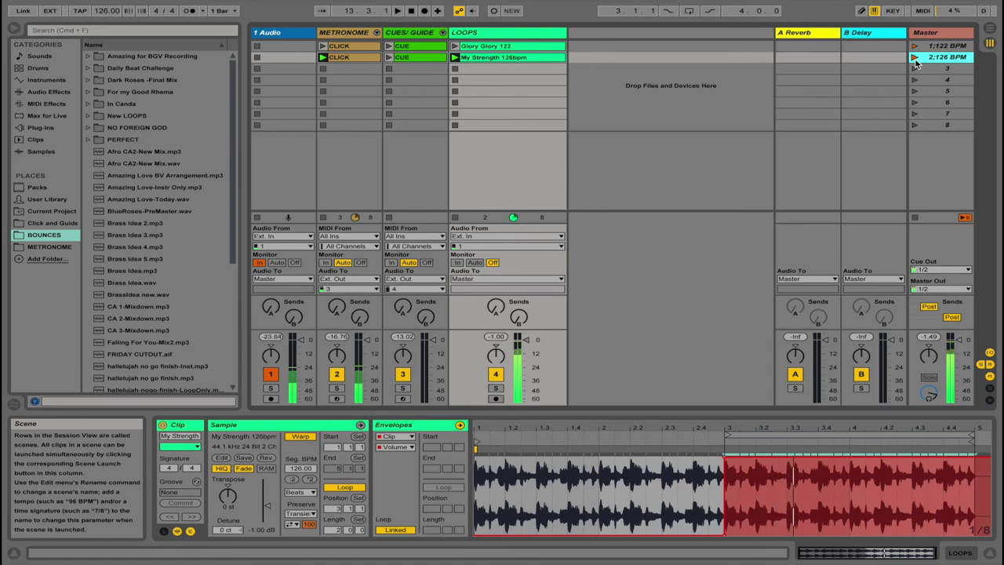
{"action": "key", "text": "space"}
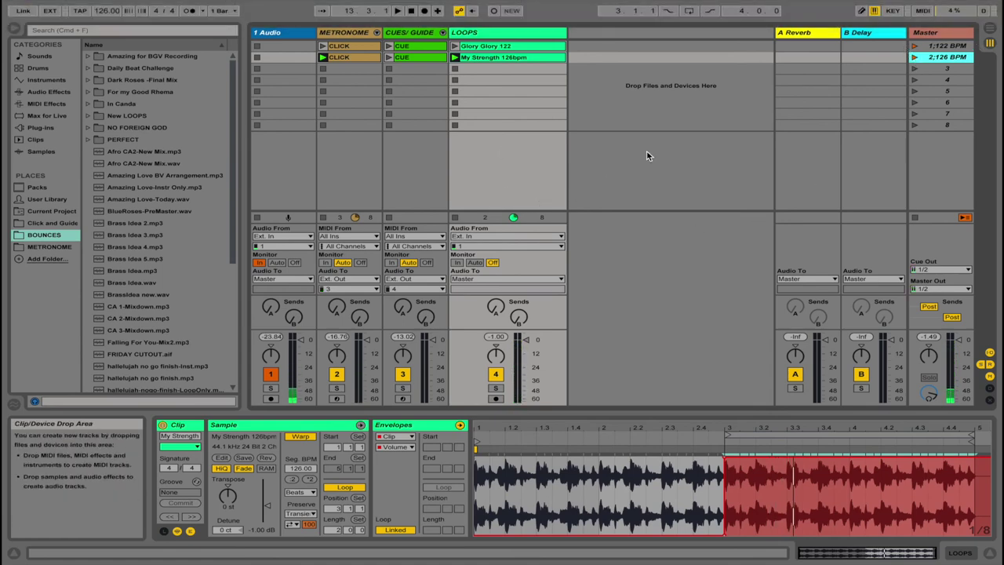
Step: Set the audio output device to Multi-Output Device (0 In, 2 Out) and close the preferences
{"action": "key", "text": "super+comma"}
{"action": "left_click", "coordinate": [616, 156]}
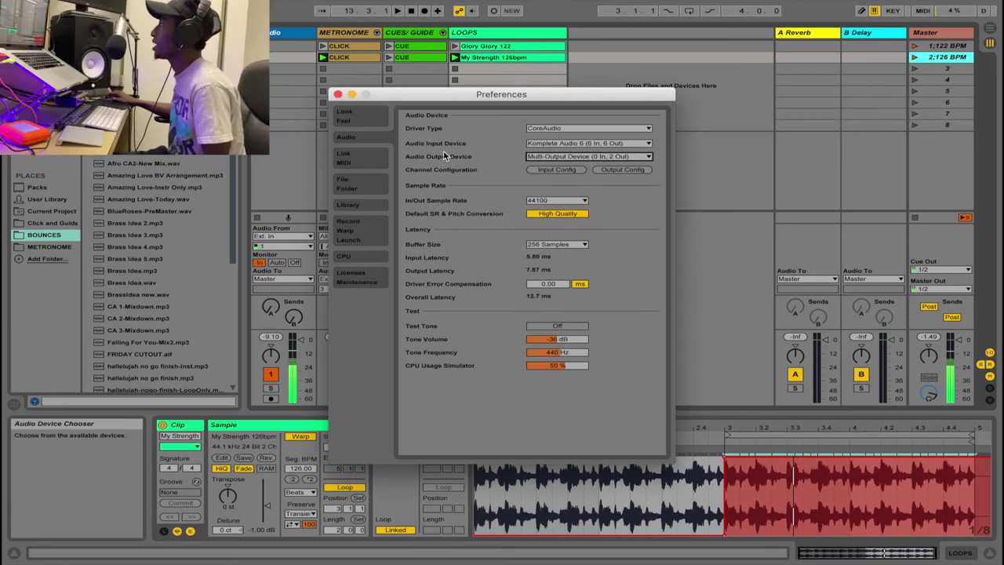
{"action": "left_click", "coordinate": [338, 94]}
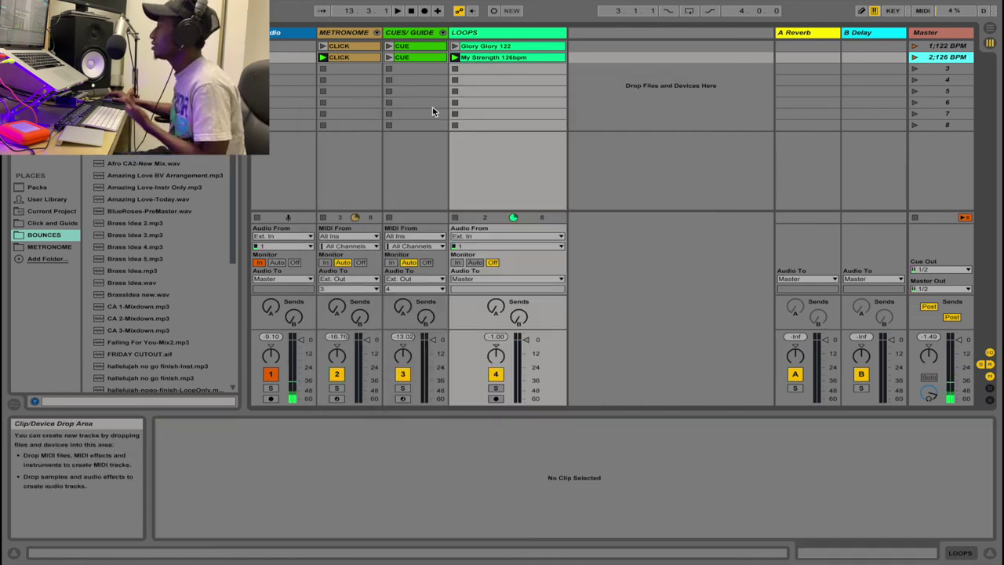